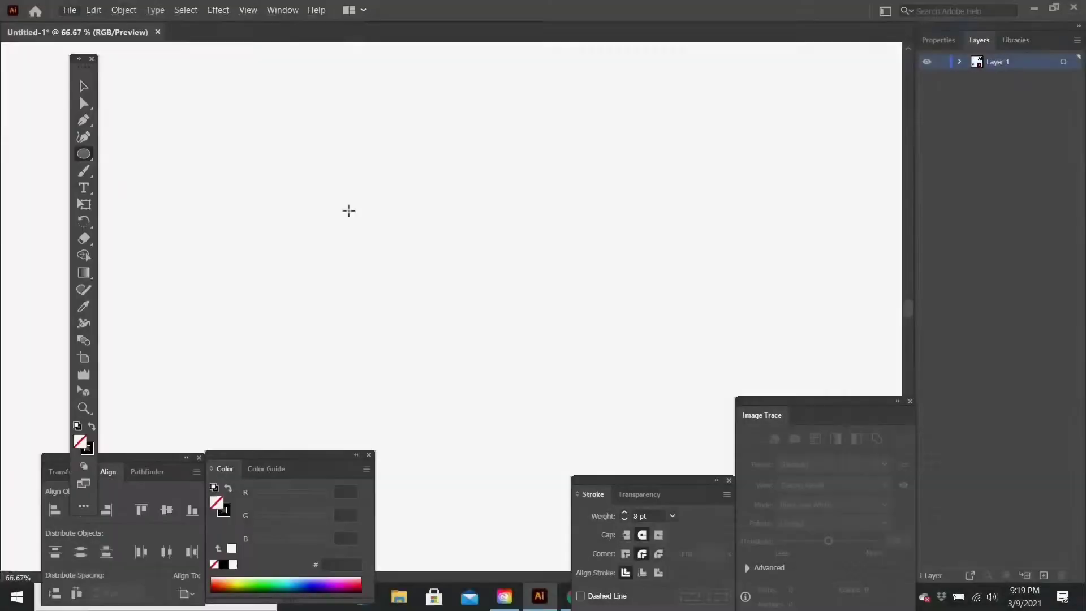
- Stretch the cup taller and wider with the Selection tool
left_click_drag(347, 210, 497, 230)
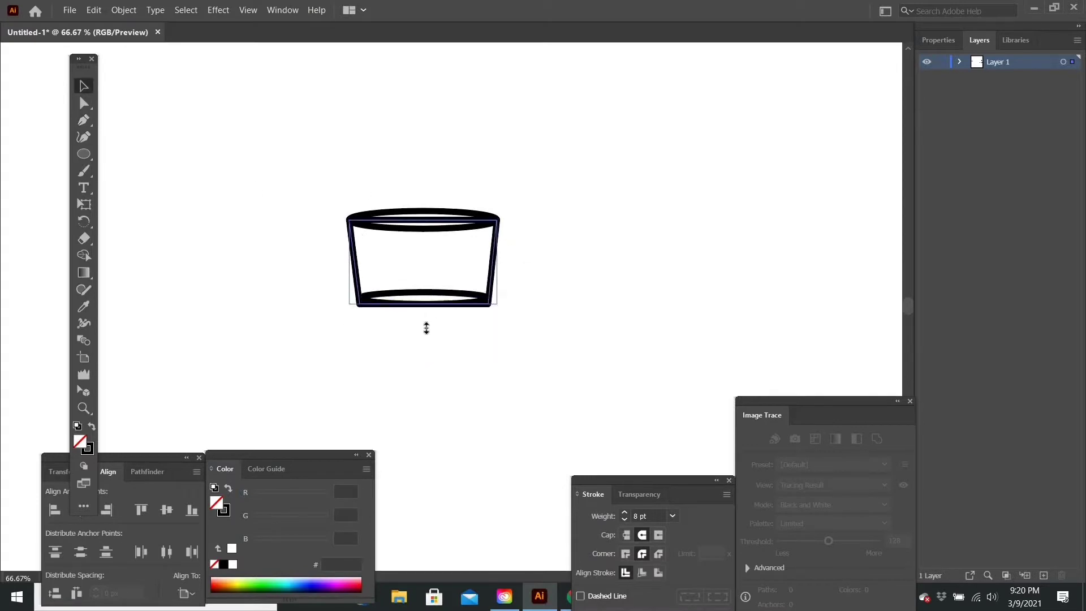
left_click_drag(427, 328, 427, 329)
left_click_drag(428, 213, 475, 214)
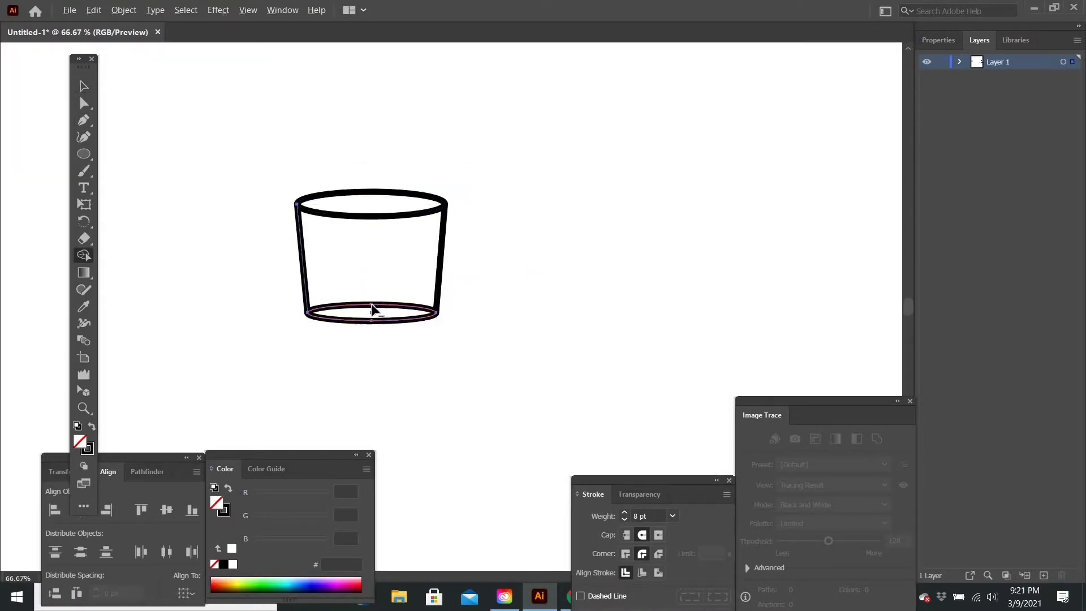
- Delete the base ellipse's back arc and add an anchor at the base curve's centre
left_click(372, 310)
scroll(252, 334, "up", 3)
key("p")
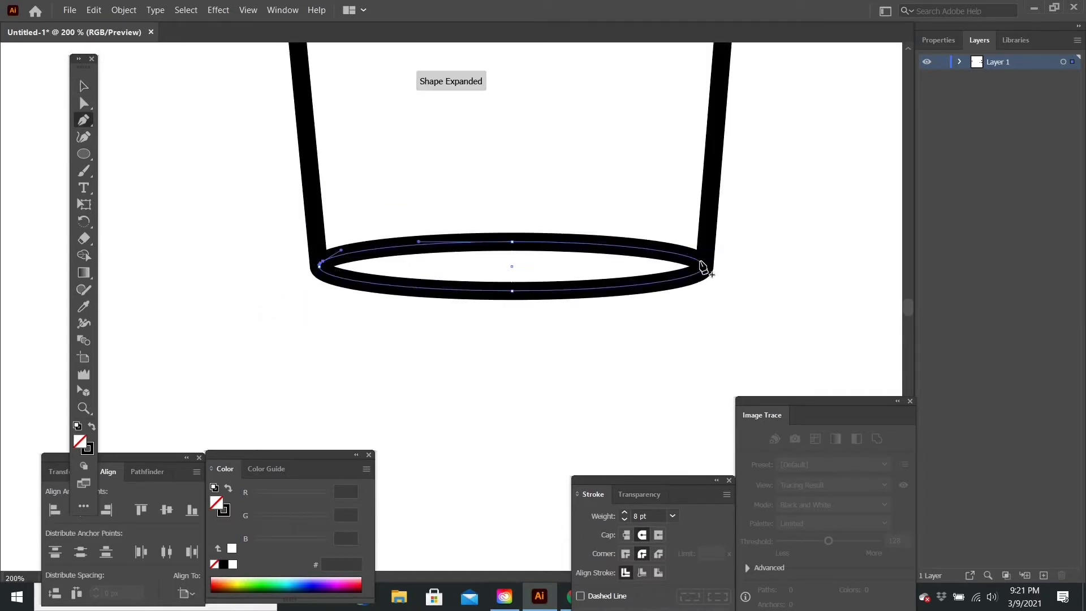
key("Delete")
key("v")
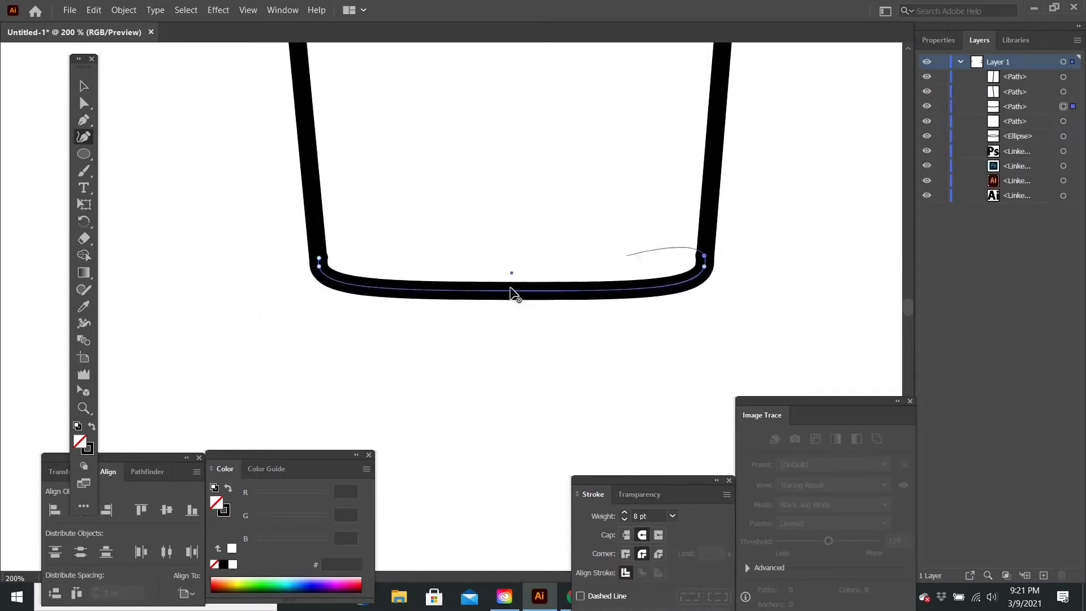
left_click(350, 326)
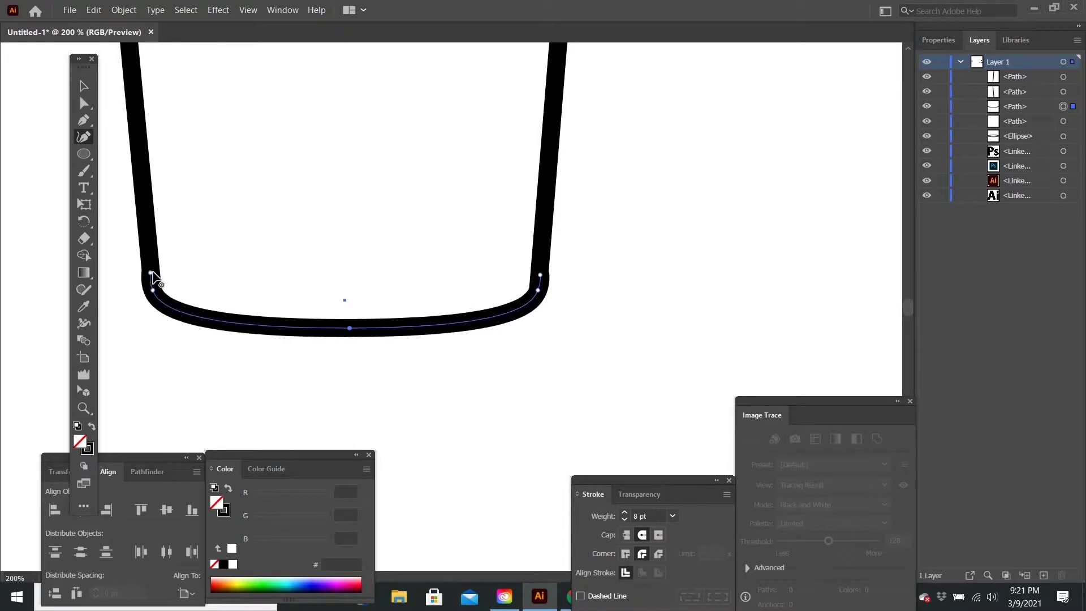
key("v")
- Trace one closed outline around the cup body with the Curvature tool, rounding the bottom-left corner
scroll(291, 206, "down", 3)
scroll(302, 223, "up", 3)
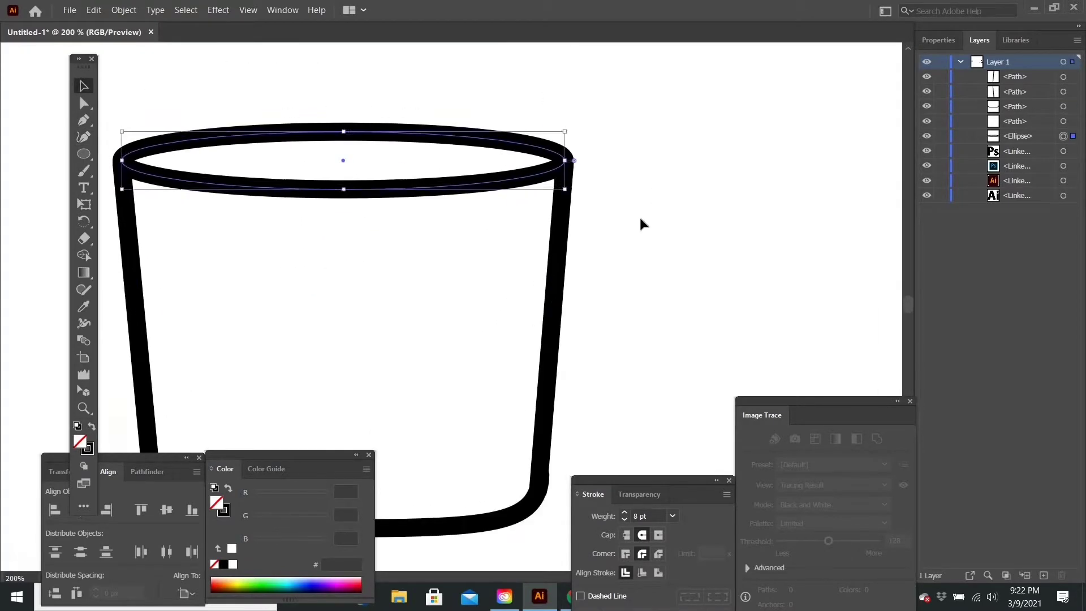
scroll(117, 143, "down", 5)
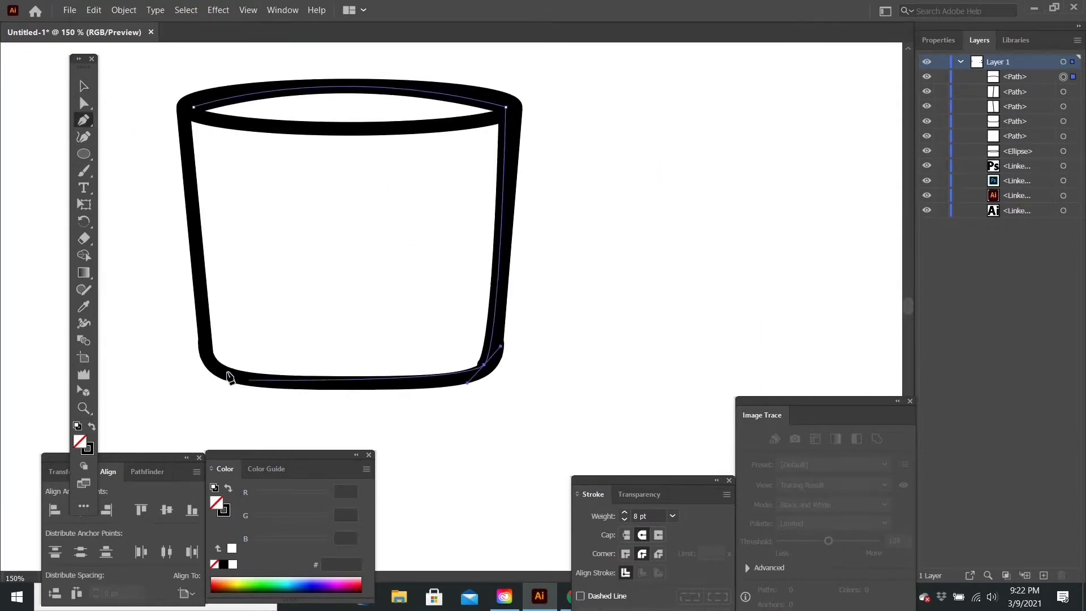
scroll(250, 262, "down", 3)
key("shift+grave")
scroll(242, 322, "up", 3)
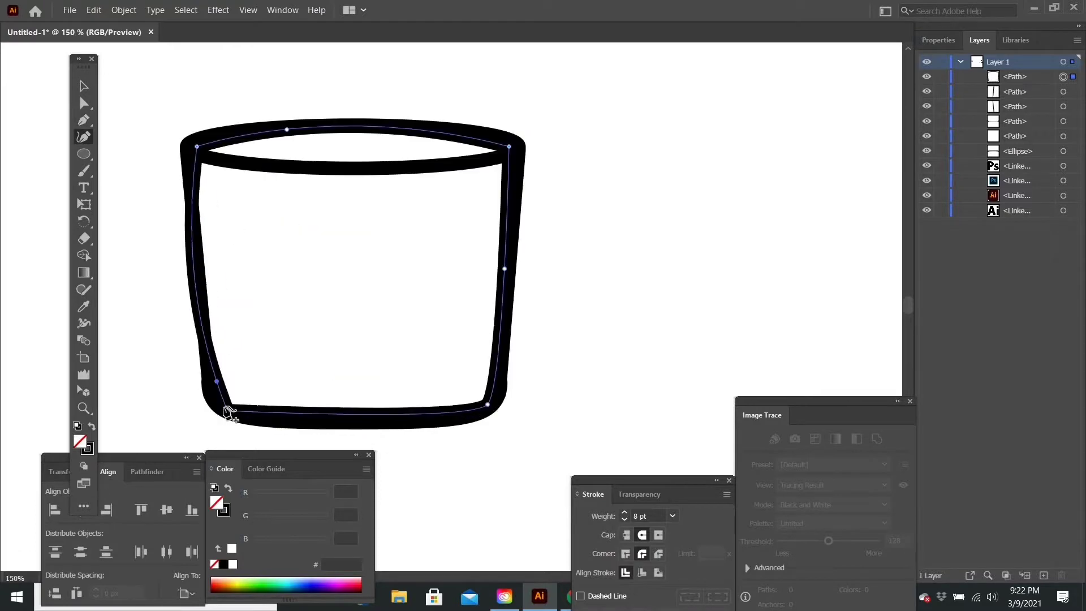
left_click_drag(229, 412, 214, 405)
- Fill the cup body with brown from the Color Picker
key("v")
double_click(87, 447)
left_click(400, 394)
type("d86c36")
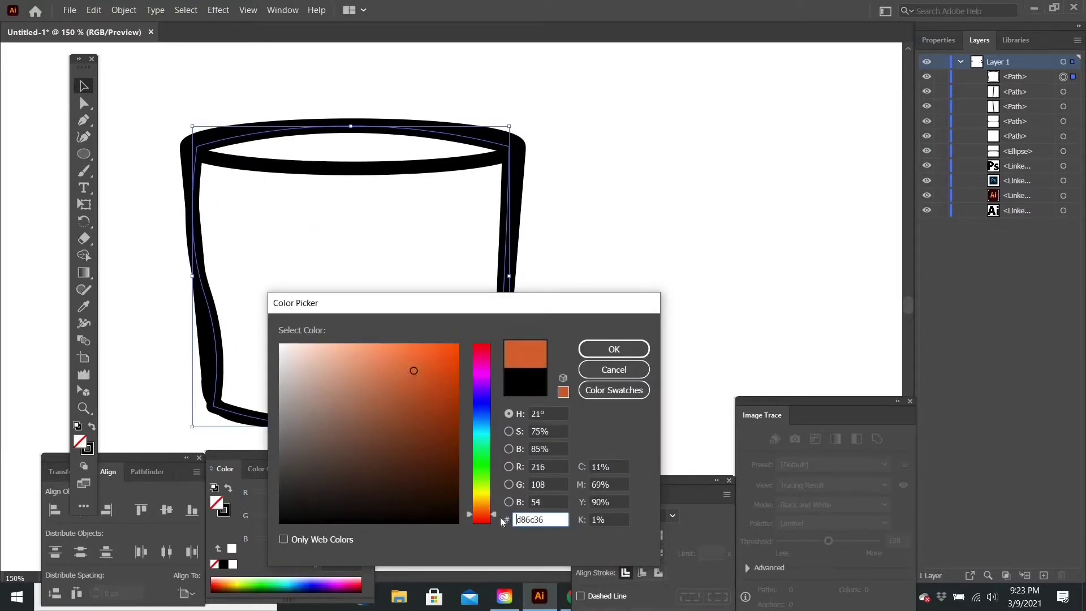
key("Return")
scroll(456, 291, "down", 3)
scroll(597, 170, "up", 4)
scroll(424, 242, "down", 1)
scroll(263, 172, "down", 3)
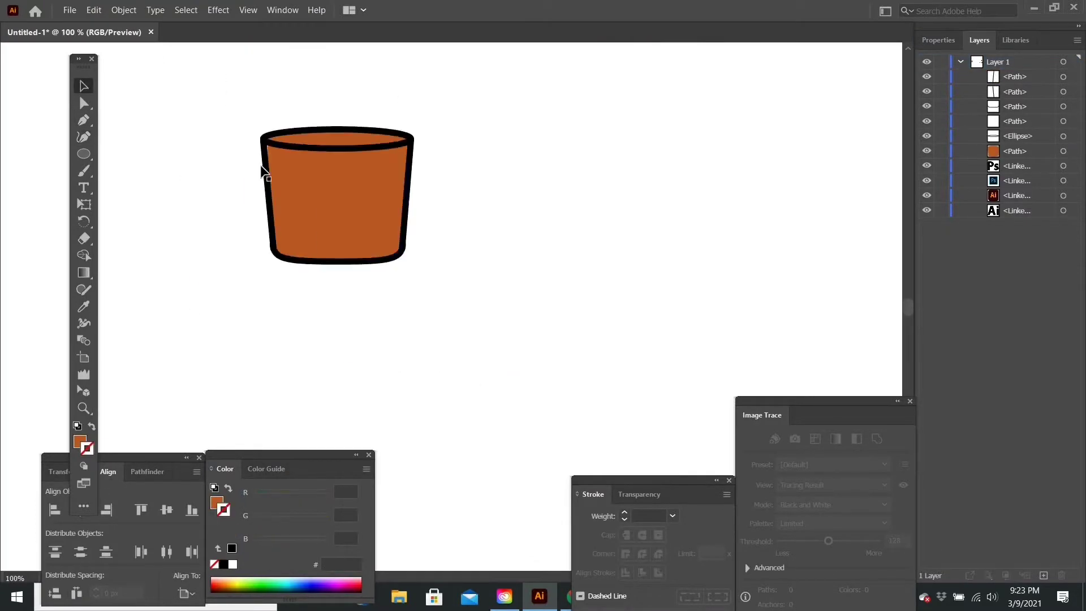
- Select the brown cup body and switch to the Ellipse tool for small circles
left_click(263, 171)
scroll(271, 116, "up", 3)
key("l")
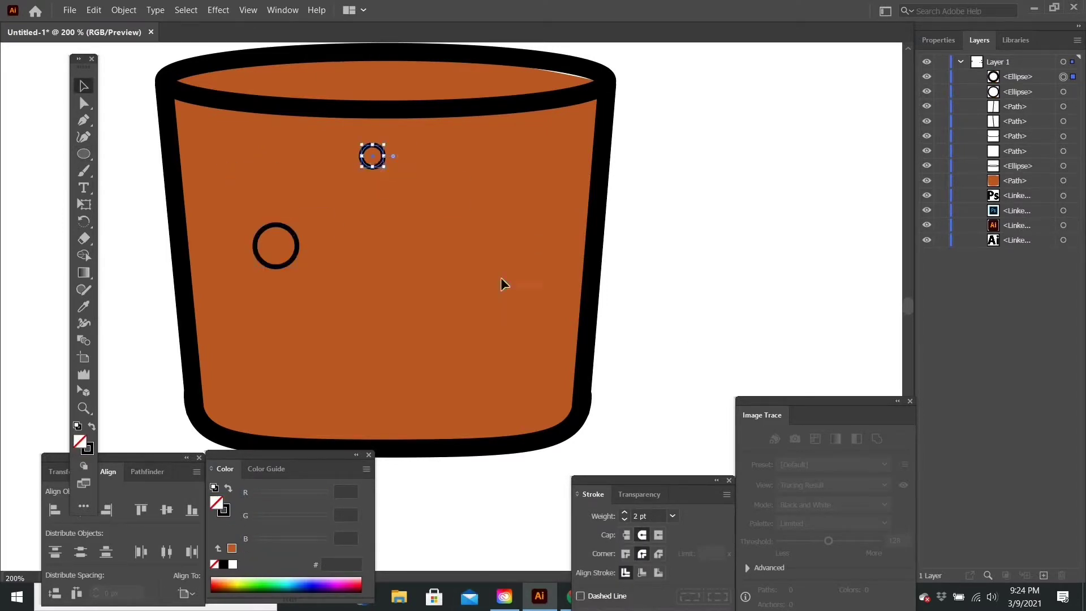
- Reposition a small circle and add more small circles across the cork
key("ctrl+z")
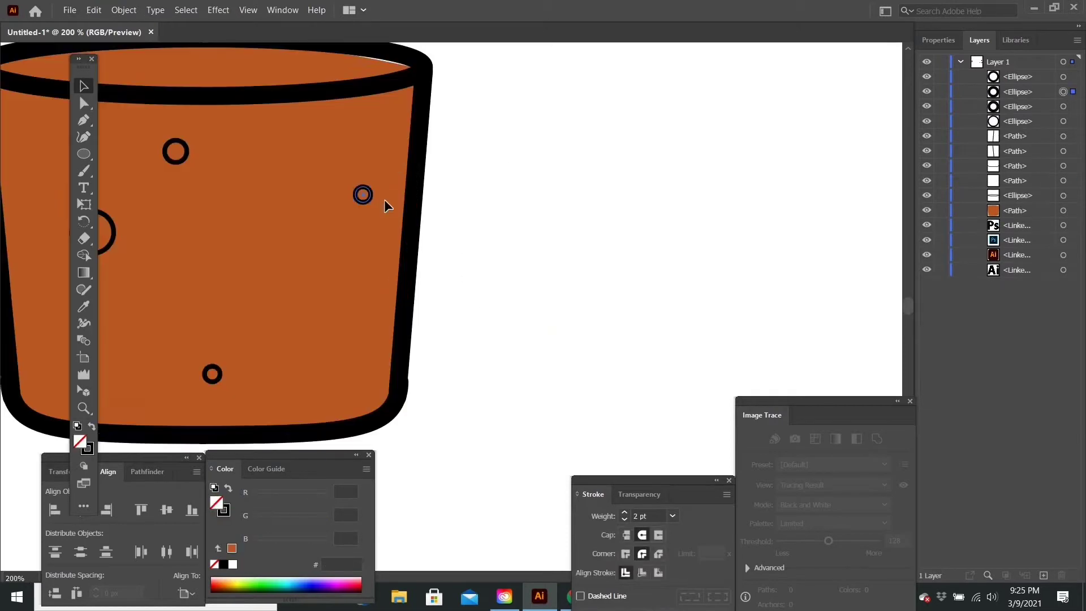
left_click(356, 106)
key("ctrl+minus")
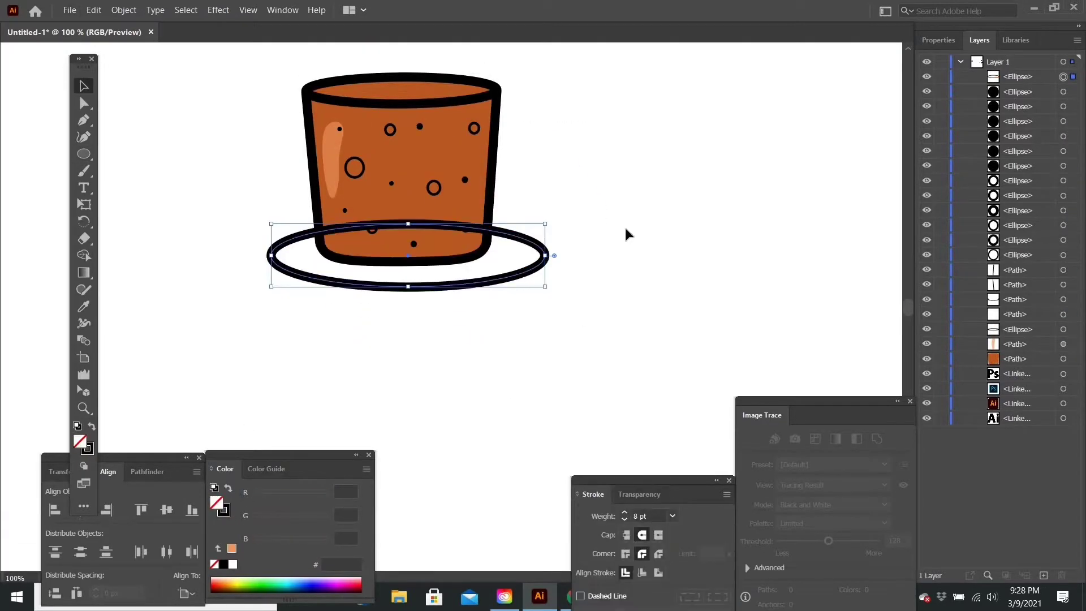
- Flatten the base ellipse, duplicate it lower, and join both ellipses' sides with the Pen tool
left_click_drag(547, 255, 551, 255)
left_click_drag(409, 286, 403, 358)
key("p")
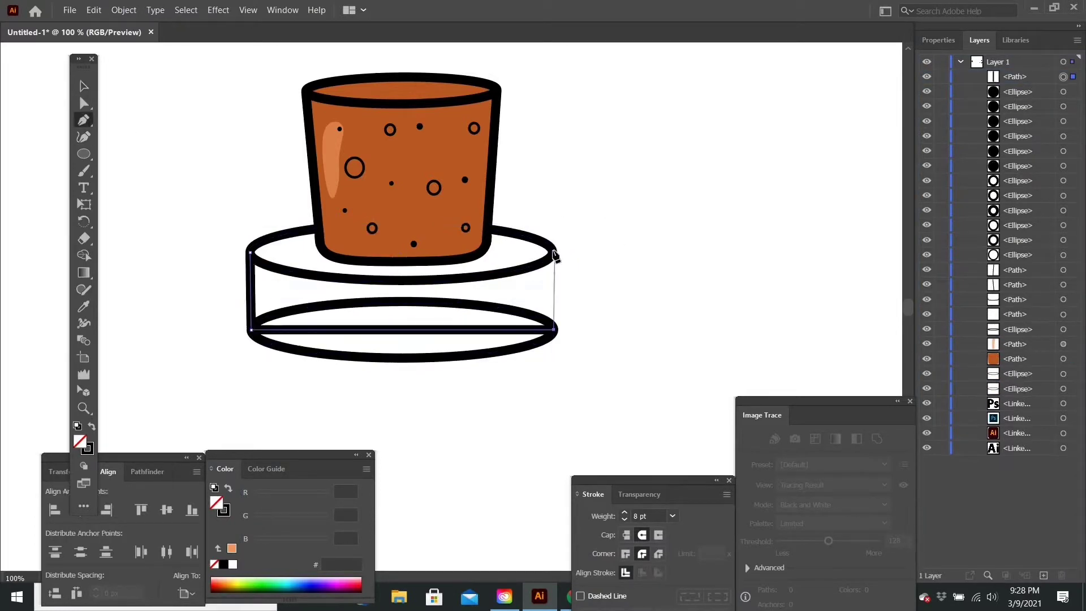
left_click(554, 253)
key("v")
- Group the cork parts, merge them with Shape Builder, and seat the cork on the ring's top ellipse
left_click(487, 203)
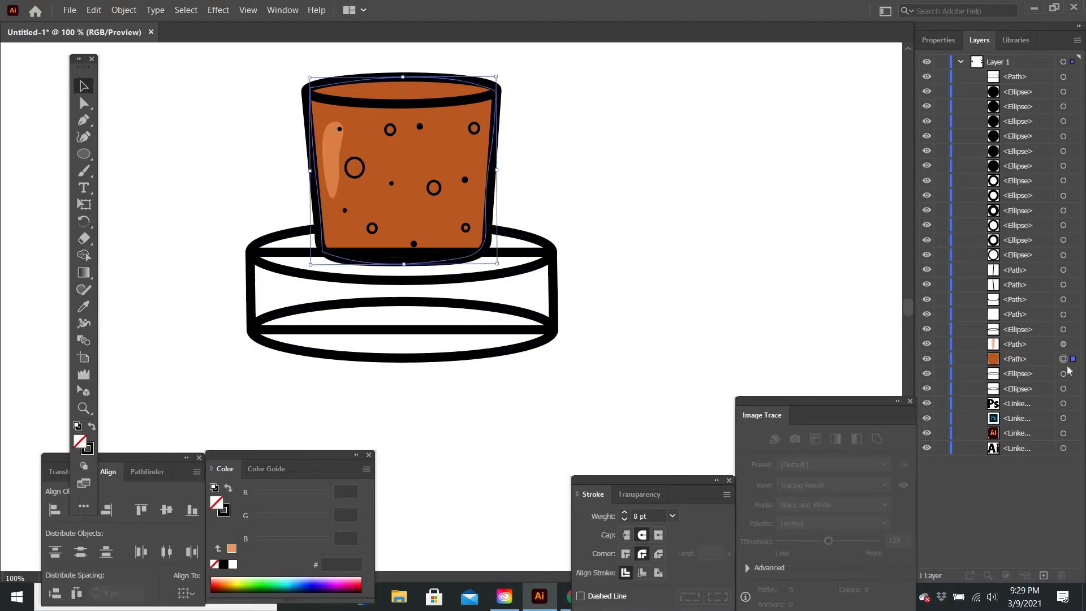
key("ctrl+g")
left_click_drag(401, 169, 715, 139)
left_click(429, 229, "shift")
key("shift+m")
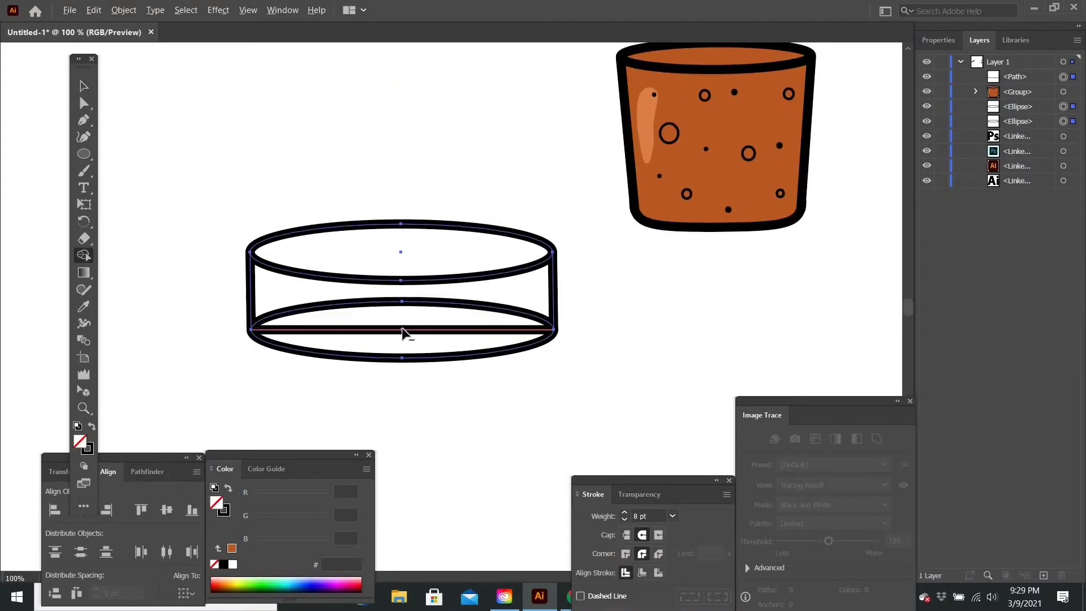
key("ctrl+minus")
left_click_drag(433, 188, 435, 217)
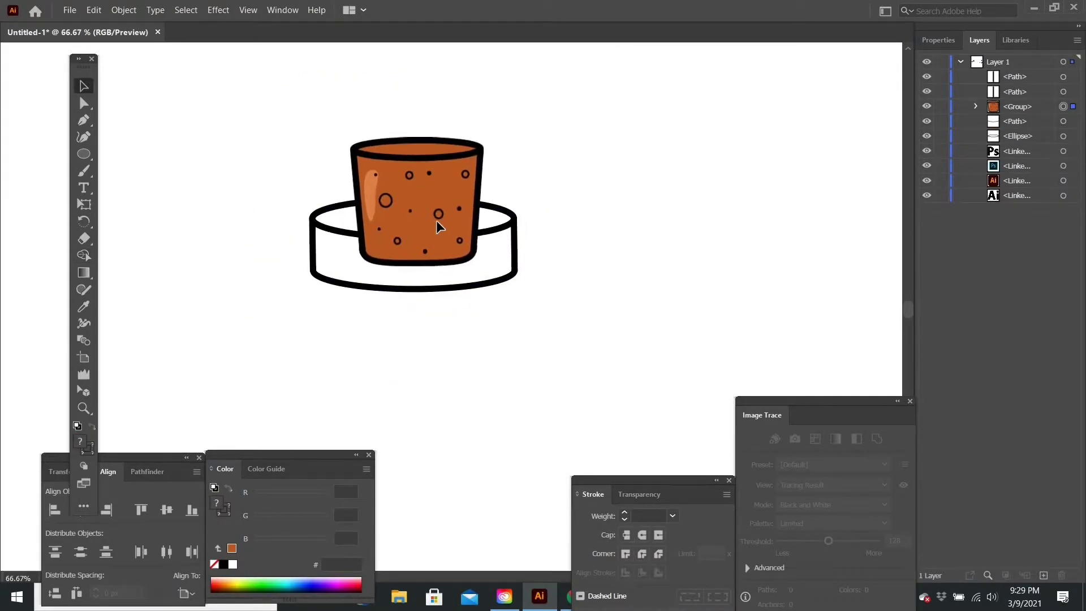
- Stack the ring's front ellipse above the cork in Layers and check the ring's bottom arc
left_click_drag(1015, 120, 1015, 113)
key("ctrl+plus")
key("ctrl+plus")
key("p")
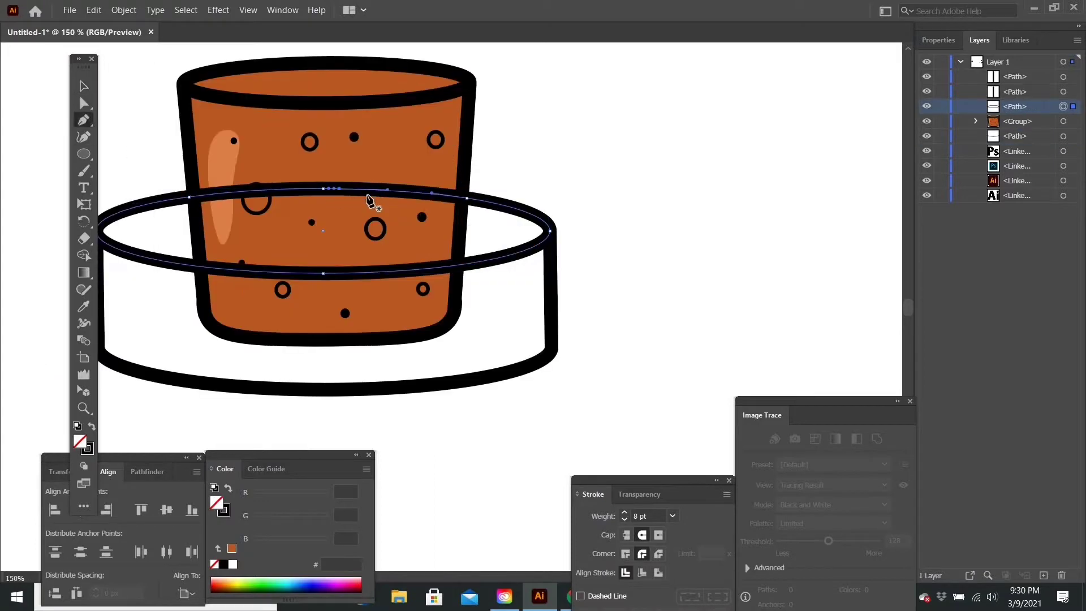
key("ctrl+0")
scroll(457, 148, "up", 3)
key("v")
left_click(498, 255)
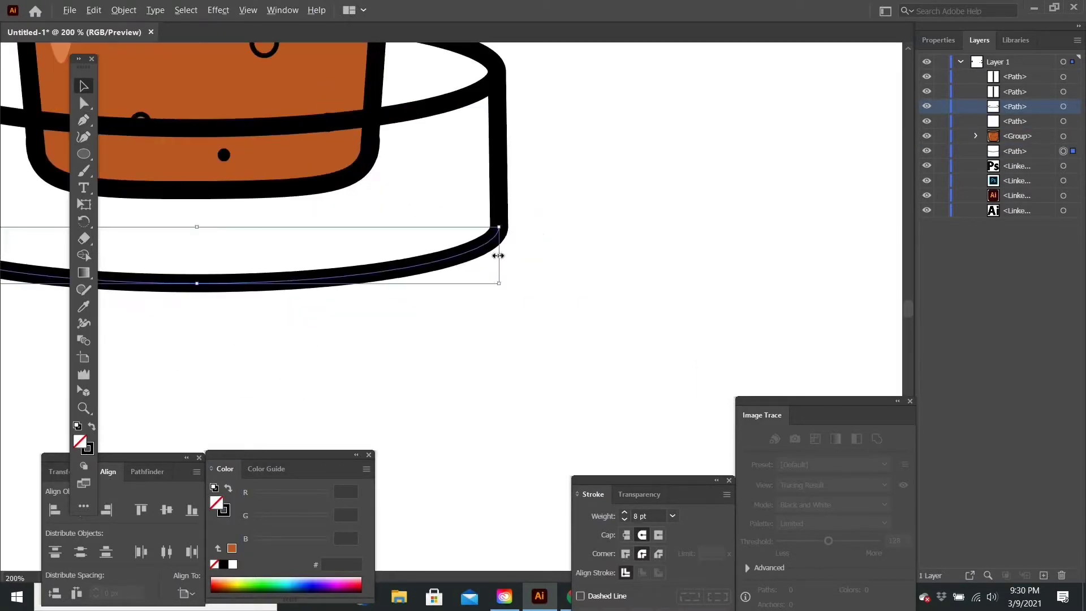
key("v")
key("ctrl+0")
left_click(297, 270)
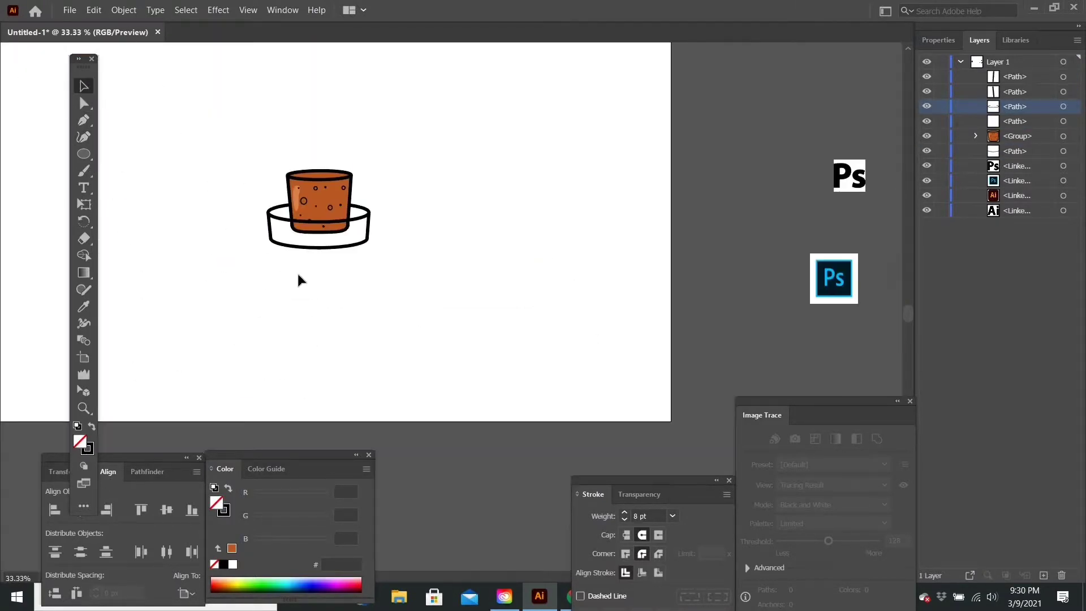
- Draw a trial bottle outline with the Pen tool below the ring, then delete it
key("ctrl+plus")
key("ctrl+plus")
key("p")
left_click(268, 164)
scroll(187, 291, "down", 2)
left_click_drag(252, 168, 229, 179)
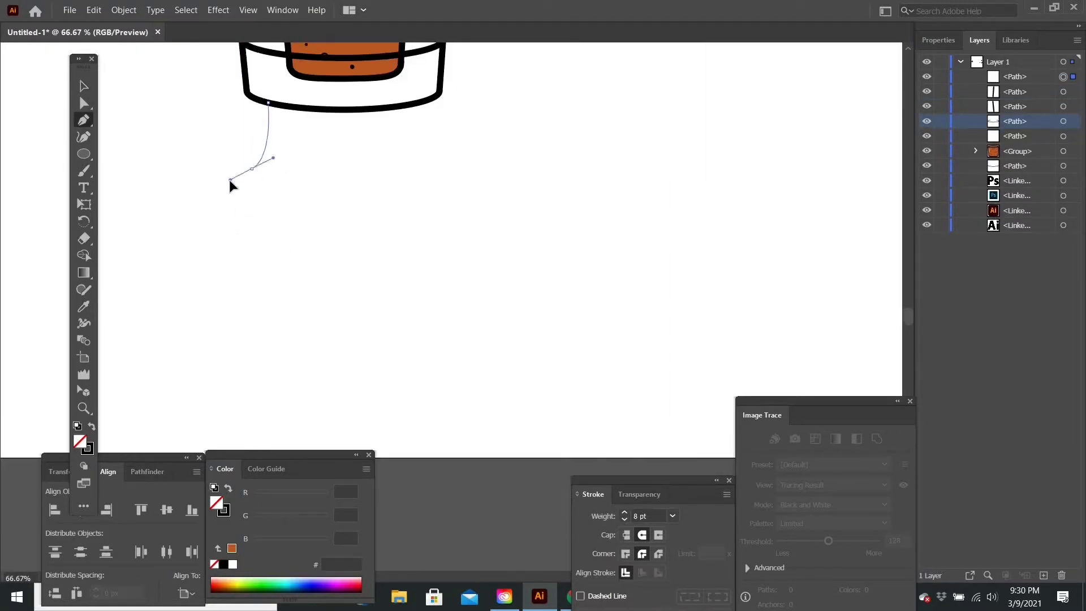
scroll(208, 283, "down", 3)
scroll(208, 282, "up", 1)
left_click(105, 338)
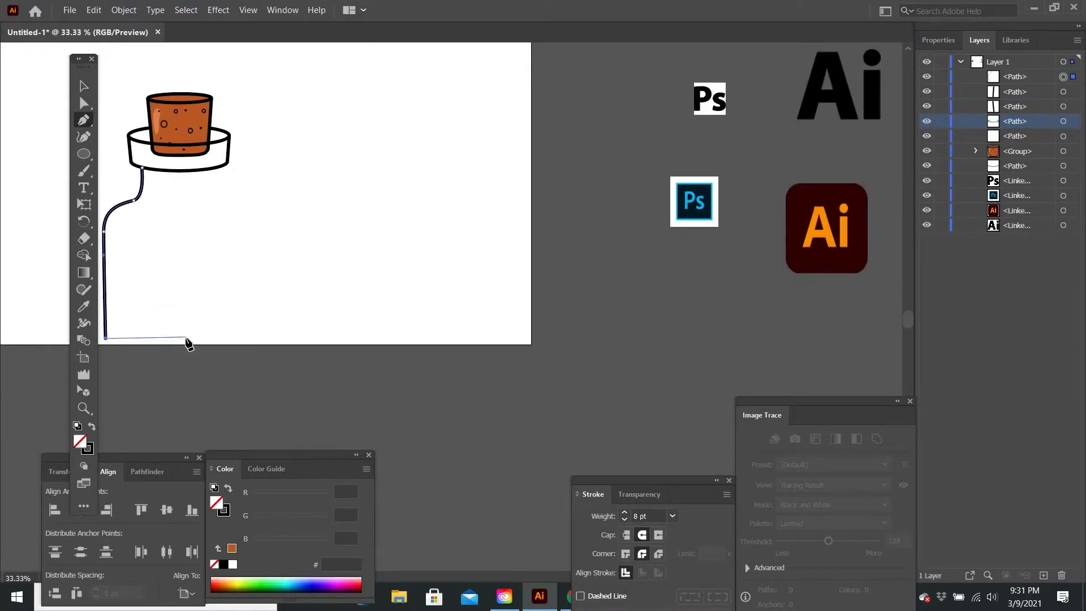
left_click(143, 170)
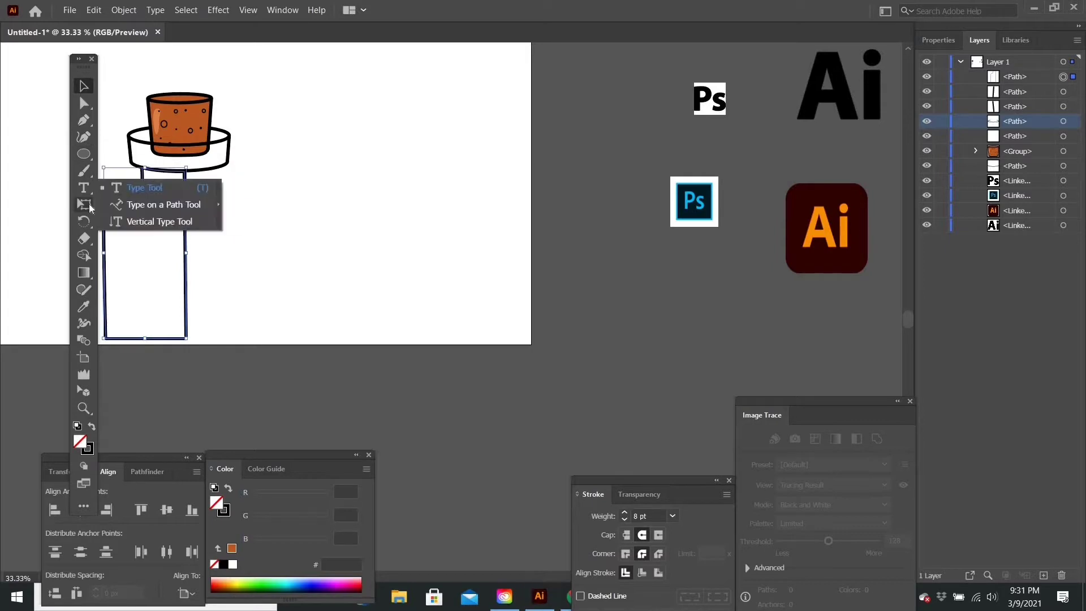
key("v")
key("ctrl+plus")
key("Delete")
scroll(396, 181, "down", 1)
scroll(395, 192, "down", 2)
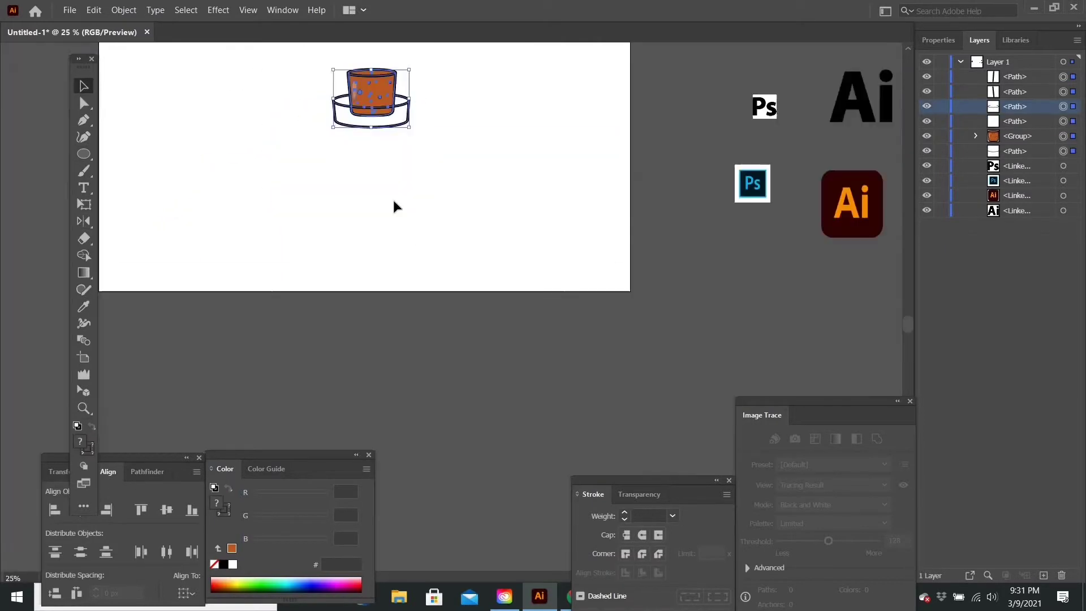
scroll(393, 203, "up", 4)
- Draw a neck rectangle under the ring and a tall bottle body rectangle below it
key("m")
left_click_drag(297, 204, 510, 251)
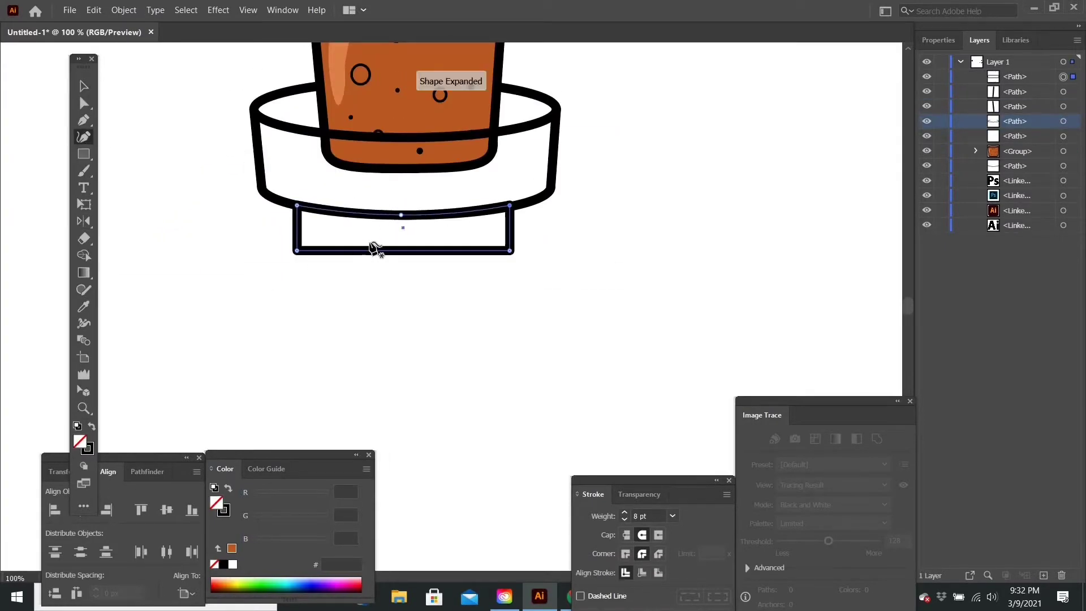
key("m")
left_click_drag(215, 254, 585, 400)
scroll(562, 213, "down", 5)
key("ctrl+minus")
key("ctrl+minus")
key("ctrl+minus")
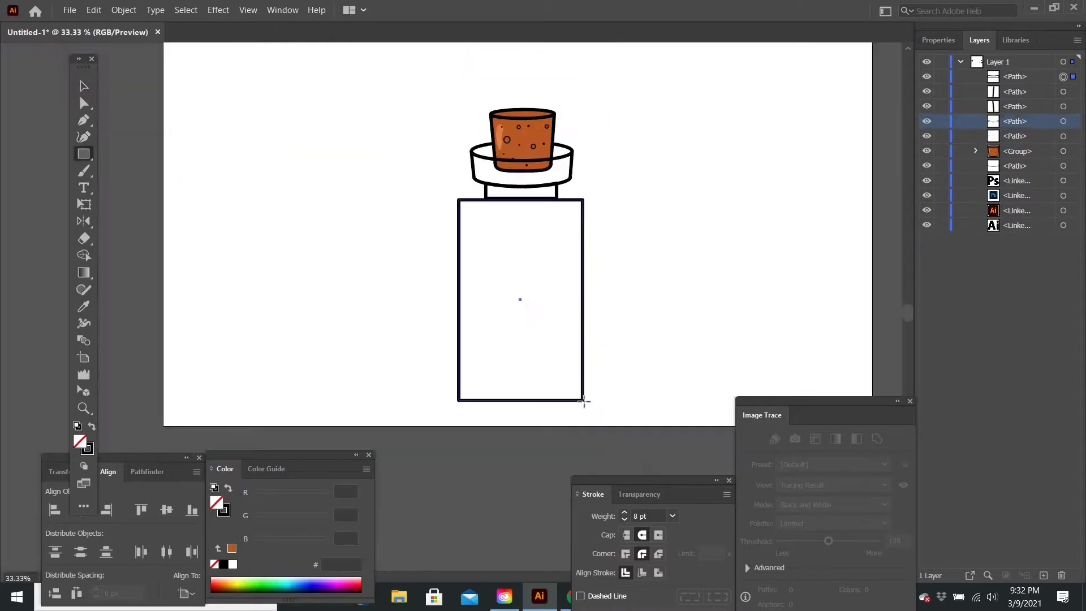
key("v")
key("ctrl+plus")
key("ctrl+plus")
key("ctrl+plus")
key("ctrl+plus")
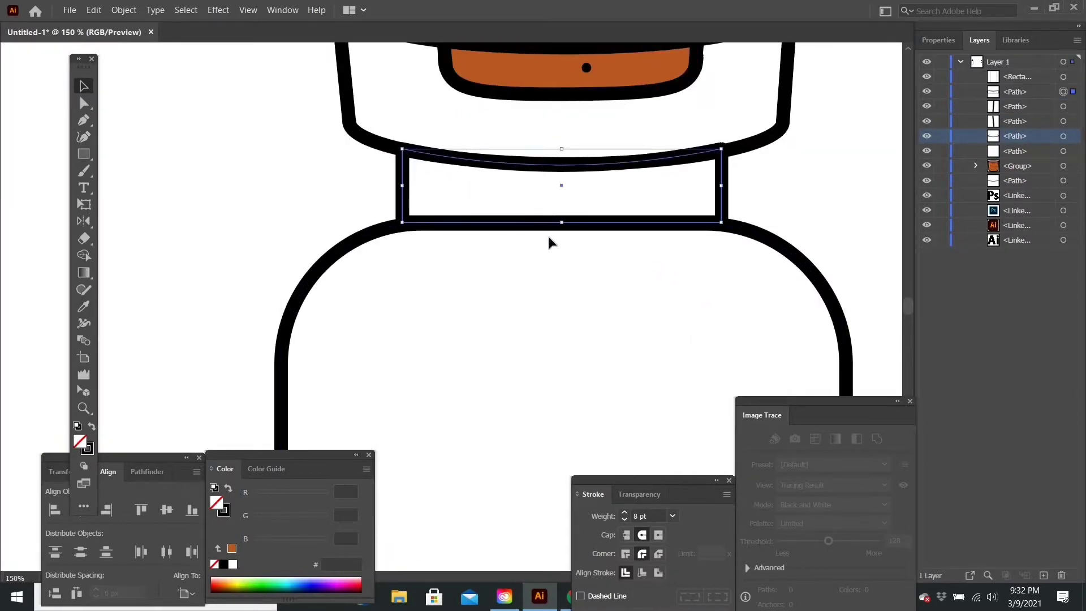
- Select the body outline and begin merging the neck into it with the Pen and Curvature tools
scroll(125, 129, "down", 3)
scroll(151, 199, "up", 5)
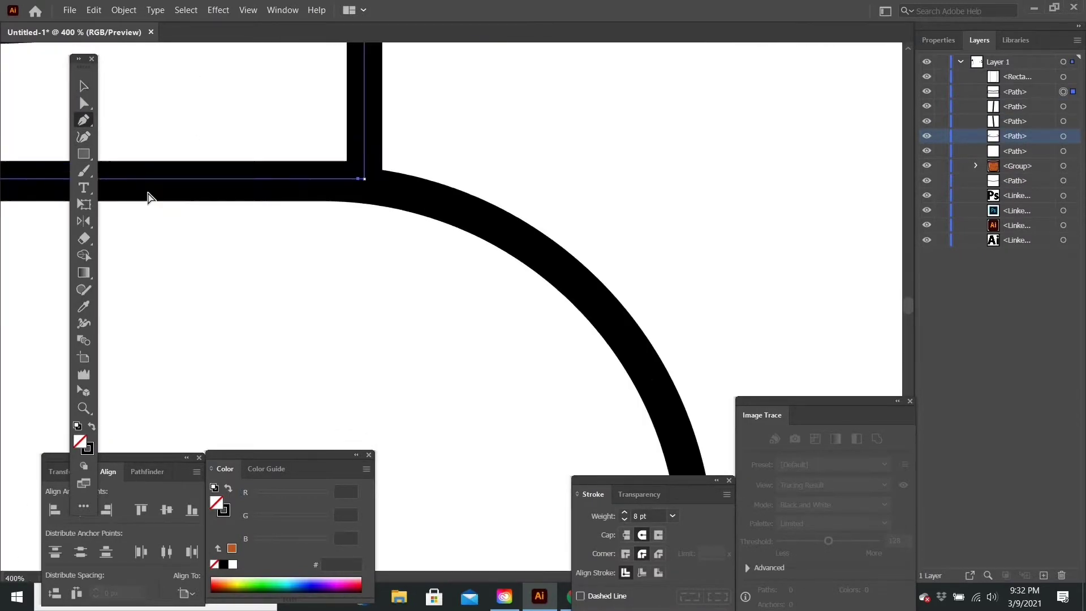
scroll(226, 170, "down", 3)
scroll(391, 153, "up", 2)
scroll(390, 152, "left", 2)
left_click(314, 136)
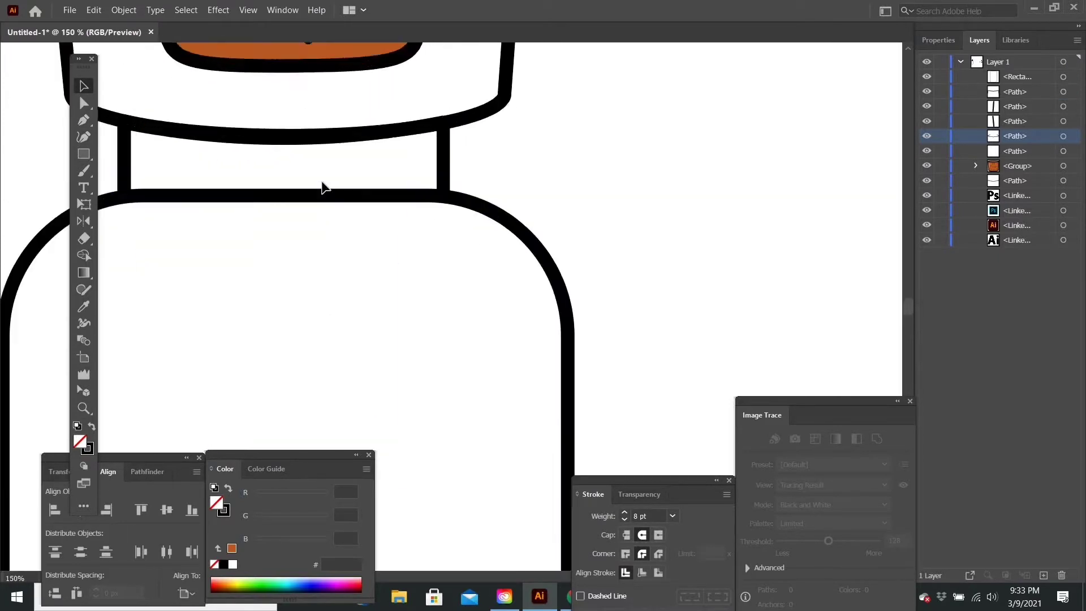
left_click(324, 189)
scroll(323, 186, "up", 2)
scroll(352, 187, "down", 2)
key("p")
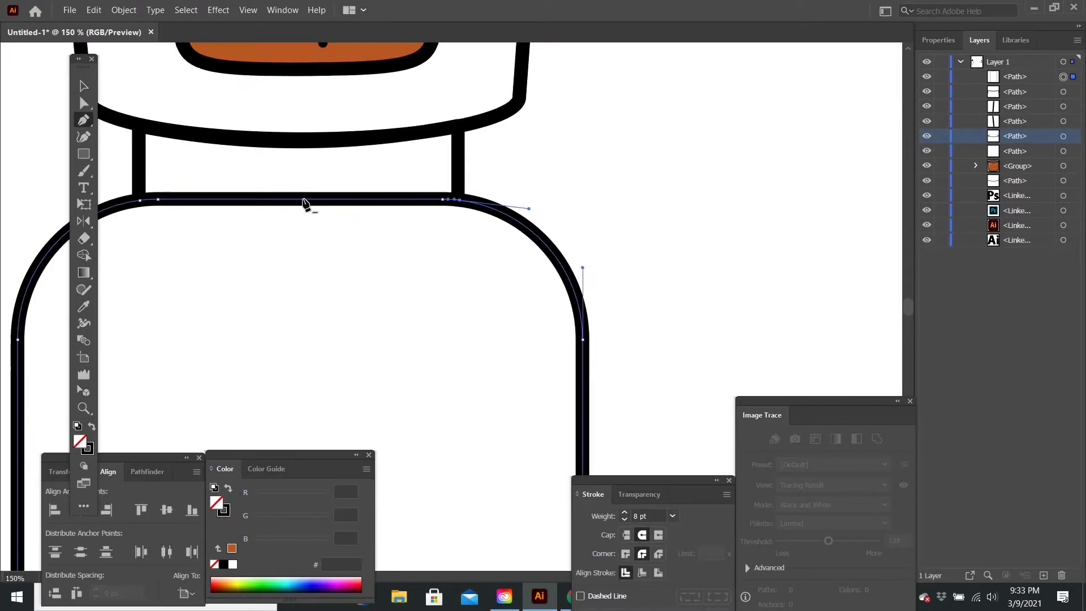
scroll(304, 203, "down", 3)
scroll(151, 164, "up", 5)
key("shift+grave")
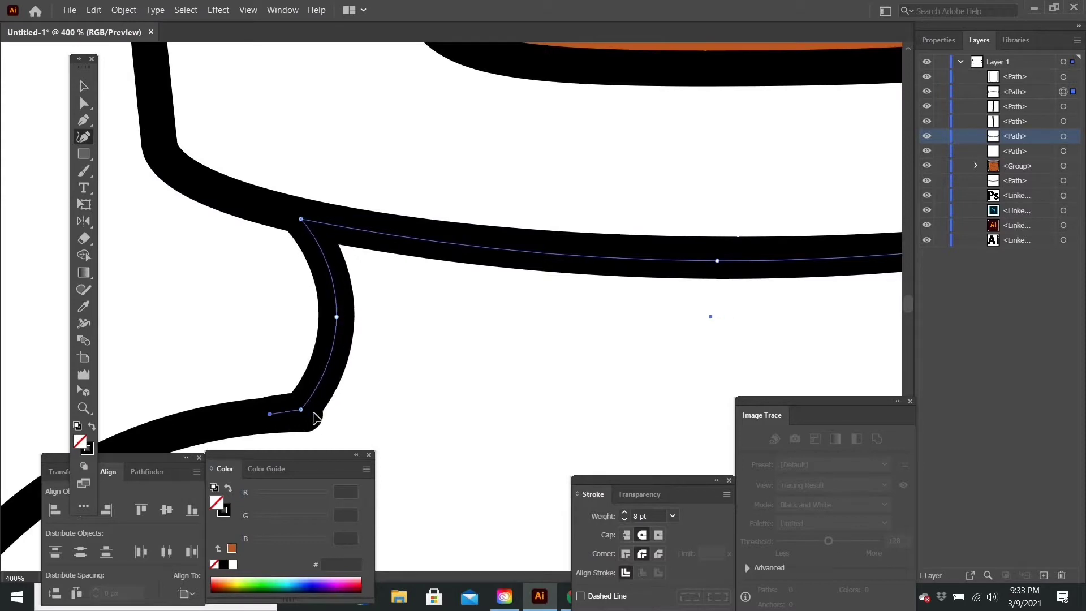
scroll(520, 388, "down", 3)
scroll(537, 431, "up", 2)
scroll(543, 352, "down", 4)
- Try adding a curve point on the body's left neck stub, then undo it
key("v")
left_click(754, 230)
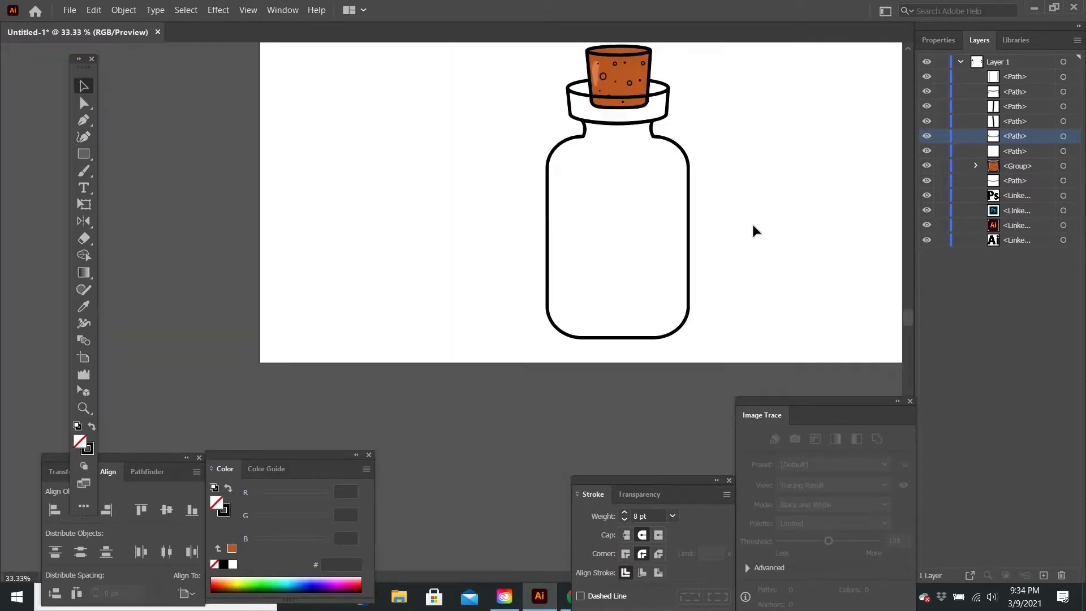
left_click(671, 140)
scroll(672, 141, "up", 5)
scroll(622, 105, "up", 2)
key("shift+grave")
left_click(204, 182)
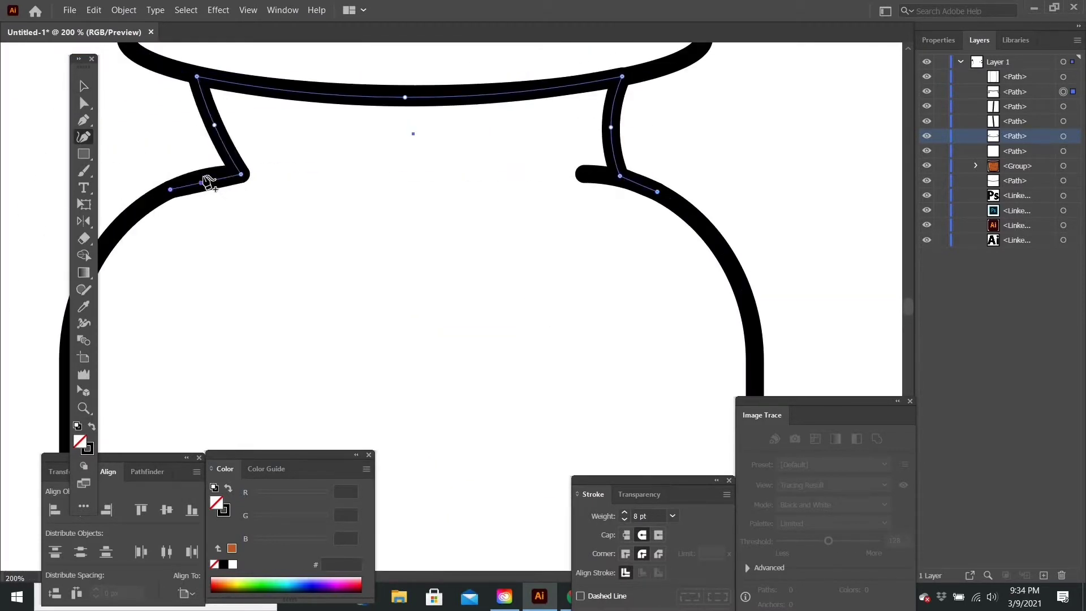
key("ctrl+z")
- Join the neck and body path ends at the left neck corner
key("p")
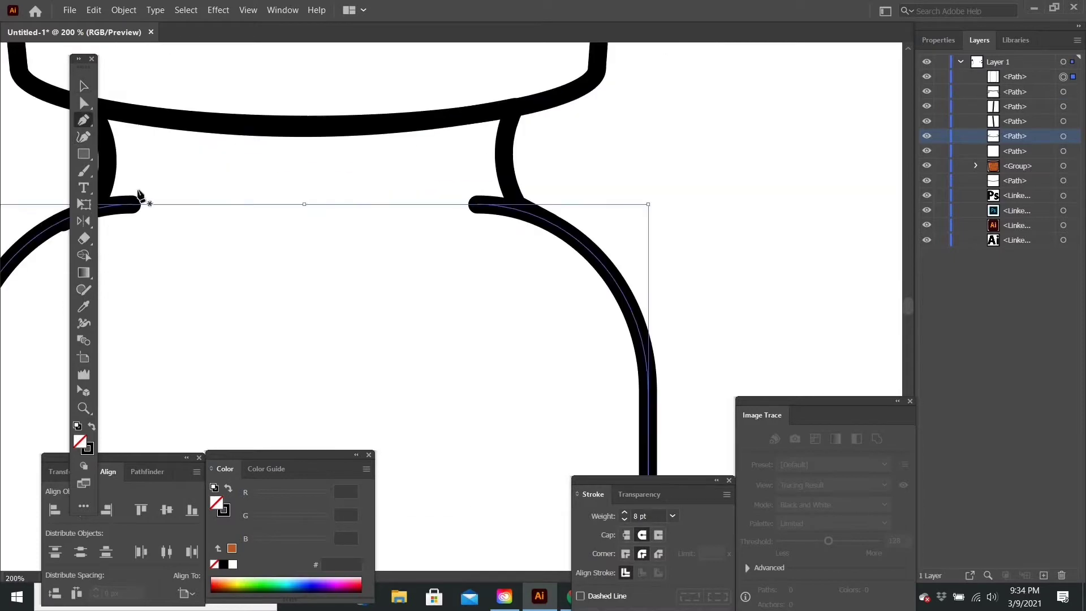
key("ctrl+plus")
left_click(274, 224)
key("v")
key("ctrl+minus")
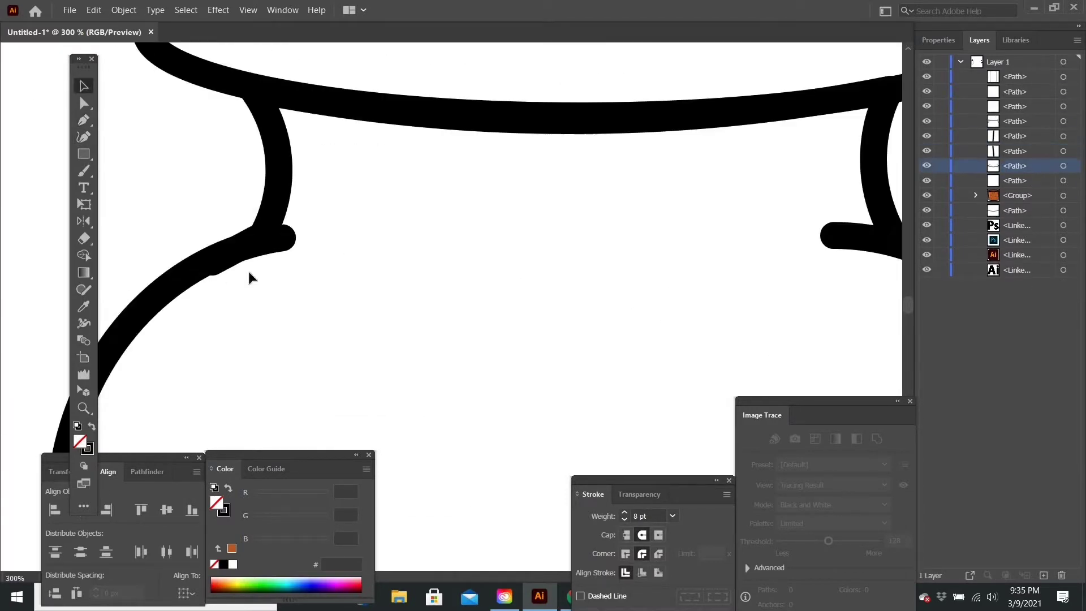
key("ctrl+minus")
key("ctrl+z")
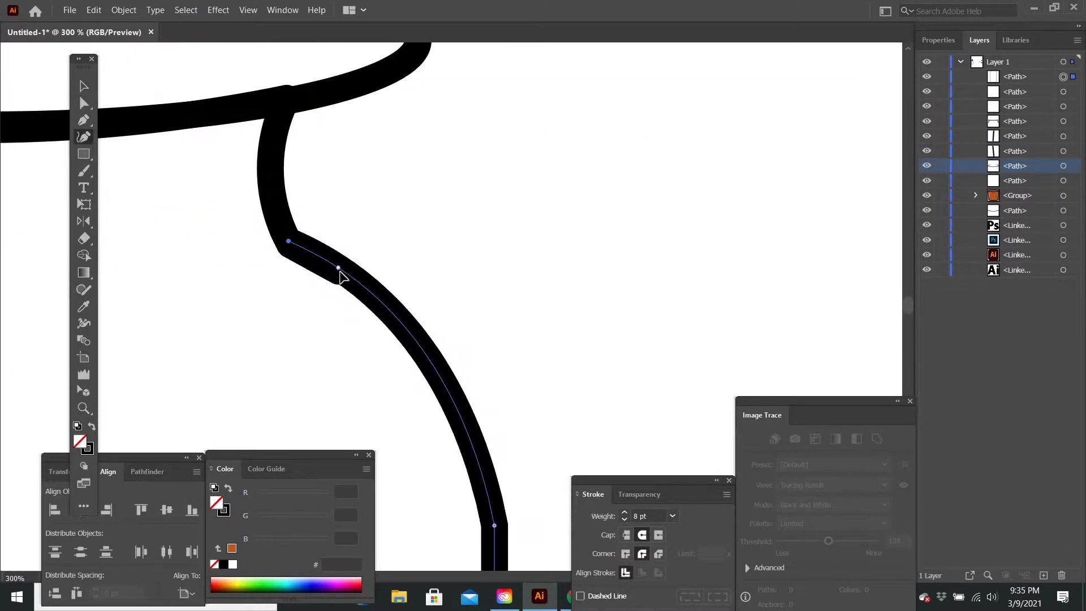
key("ctrl+minus")
key("ctrl+minus")
key("shift+grave")
left_click(351, 293)
scroll(351, 293, "up", 5, "alt")
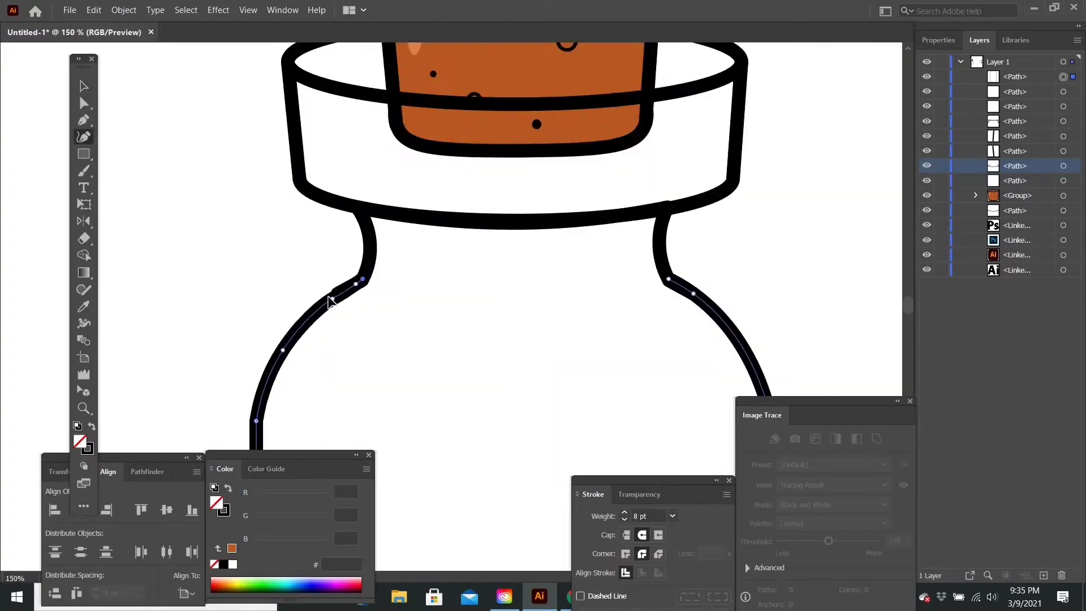
key("ctrl+minus")
key("ctrl+minus")
- Reframe the view and check the neck ring and cork selections
key("n")
key("v")
scroll(534, 307, "up", 3, "alt")
scroll(226, 278, "up", 2, "alt")
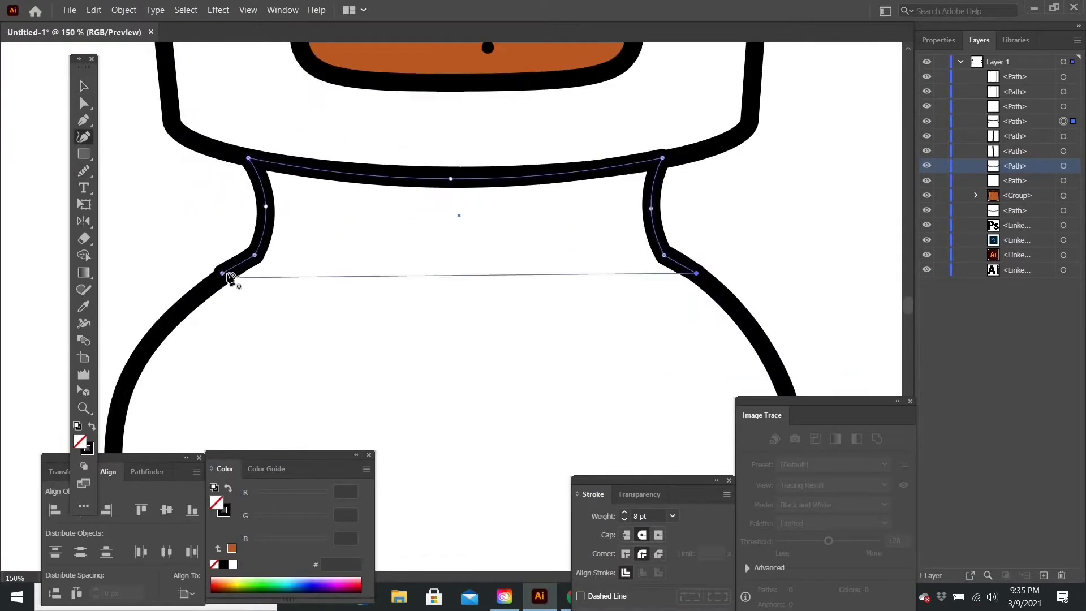
key("ctrl+minus")
key("ctrl+minus")
key("ctrl+1")
scroll(430, 297, "down", 3, "alt")
scroll(412, 165, "up", 2, "alt")
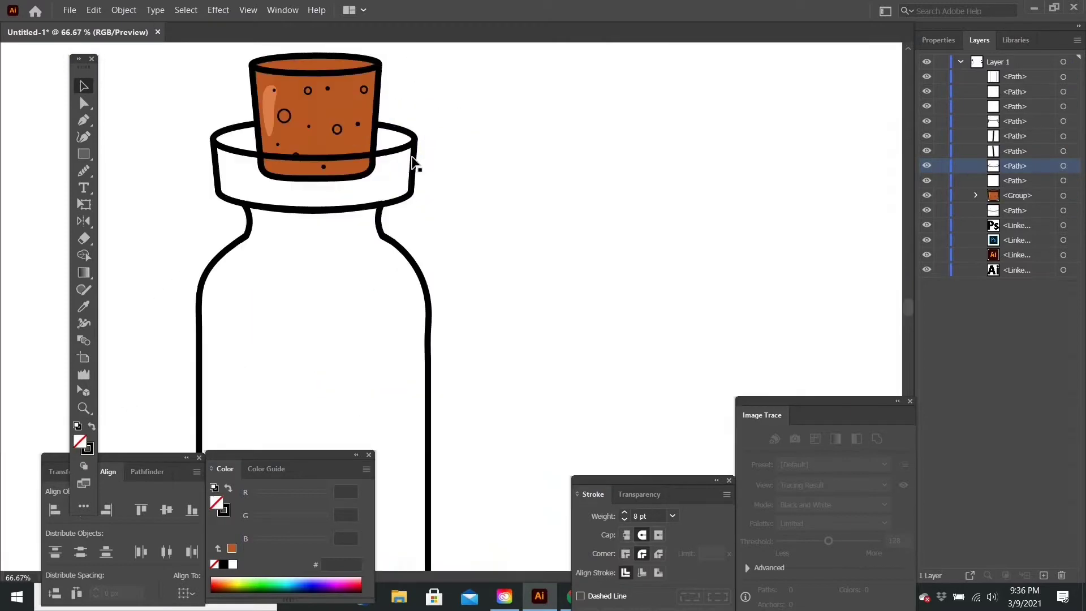
left_click(413, 169)
left_click(373, 167)
left_click(461, 172)
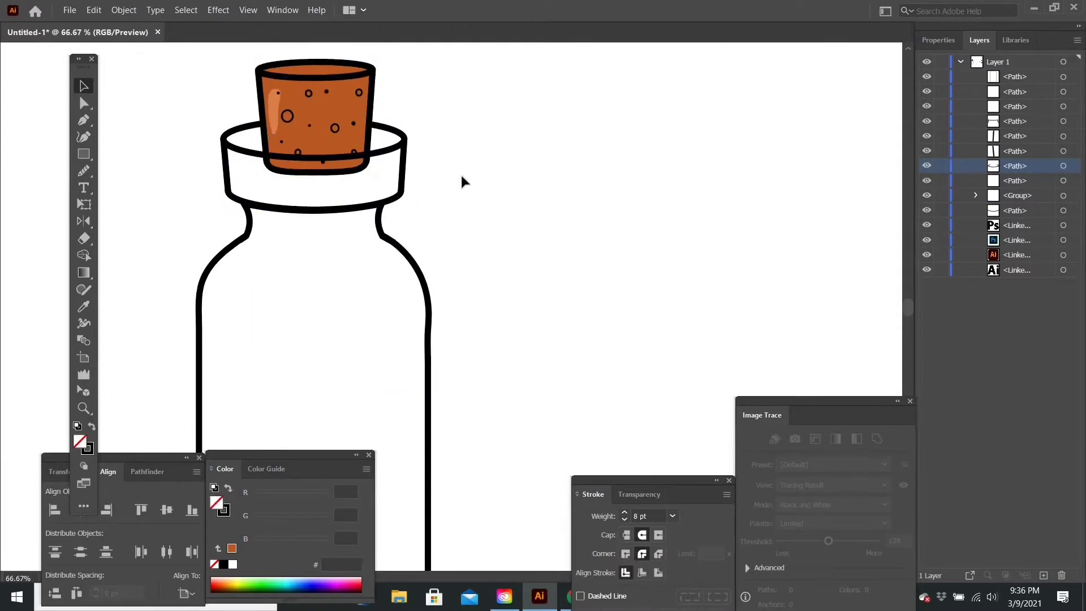
scroll(305, 164, "down", 2, "alt")
scroll(317, 164, "up", 3, "alt")
- Smooth the neck-to-shoulder curves freehand with the Pencil tool
left_click(292, 160)
key("n")
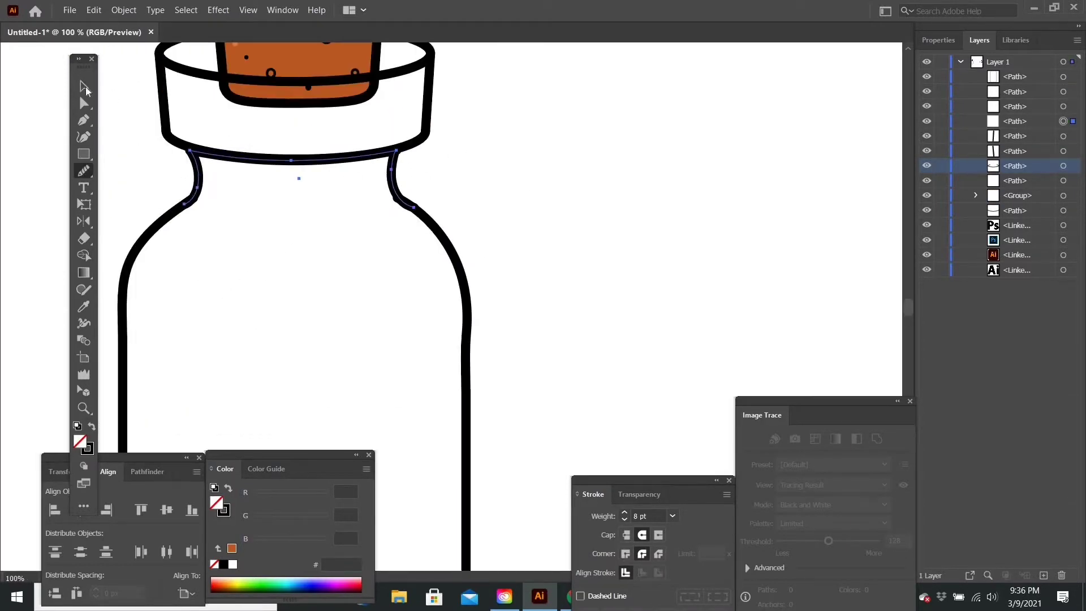
scroll(469, 336, "down", 1, "alt")
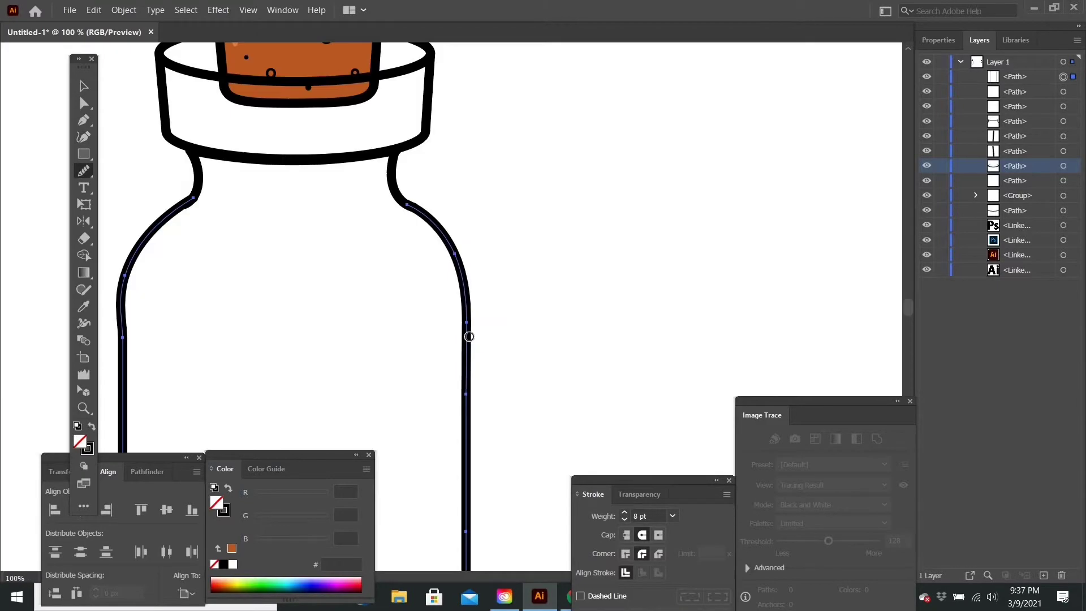
scroll(407, 308, "down", 1, "alt")
scroll(407, 308, "up", 1, "alt")
left_click(83, 85)
- Select all the bottle parts and tilt the whole bottle diagonally
key("ctrl+a")
scroll(373, 322, "down", 3, "alt")
left_click_drag(338, 233, 316, 252)
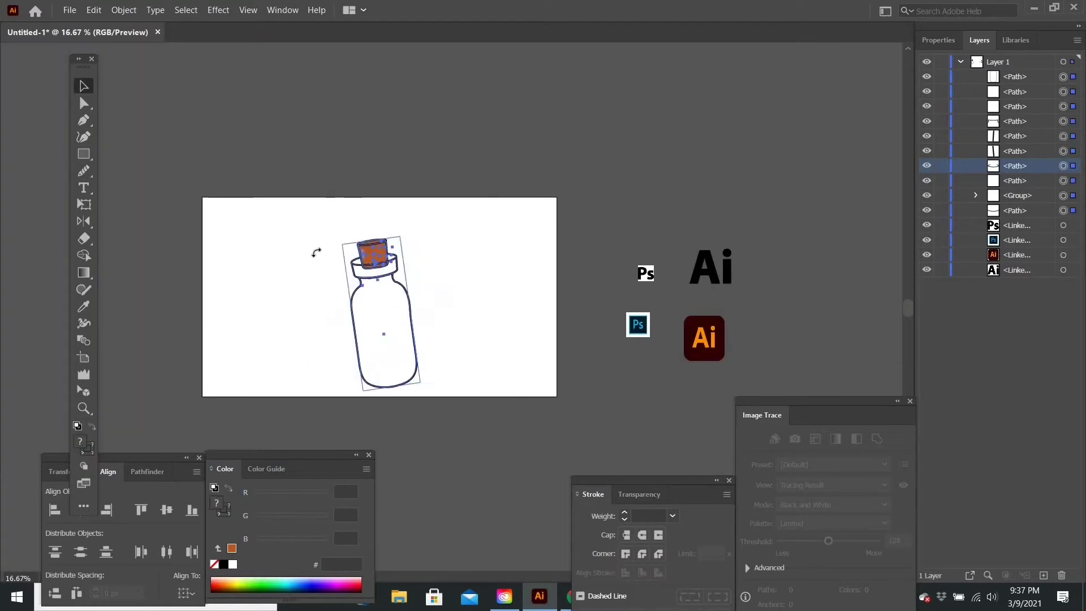
scroll(305, 266, "up", 2, "alt")
scroll(548, 235, "up", 2, "alt")
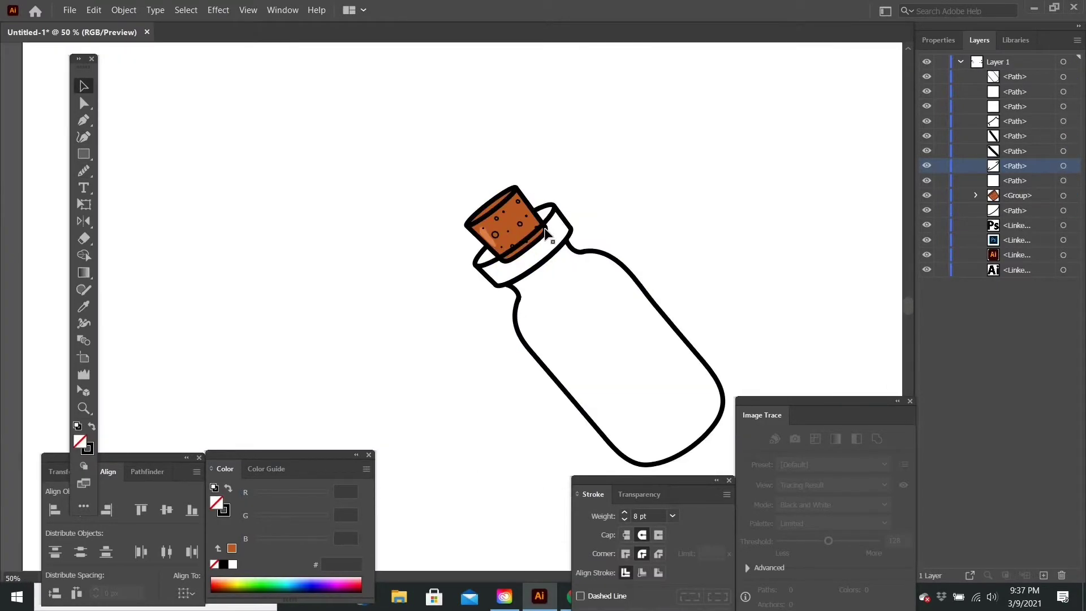
scroll(549, 235, "up", 2, "alt")
- Select the cork's orange fill inside its Layers group and offset it past the outline
key("ctrl+shift+a")
left_click(975, 195)
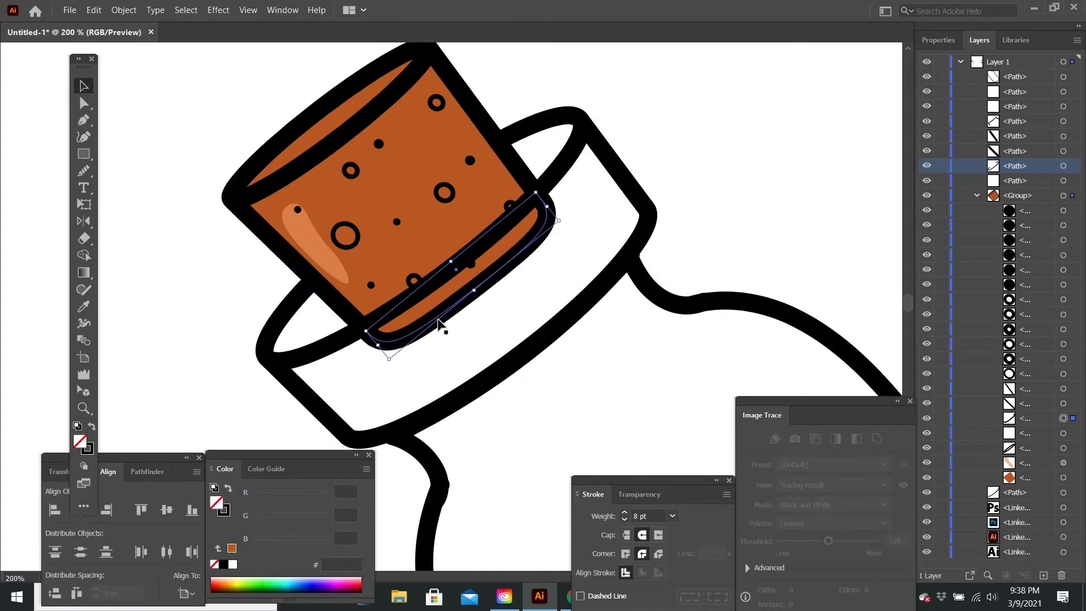
left_click(1063, 195)
scroll(485, 322, "down", 3, "alt")
scroll(853, 235, "down", 2, "alt")
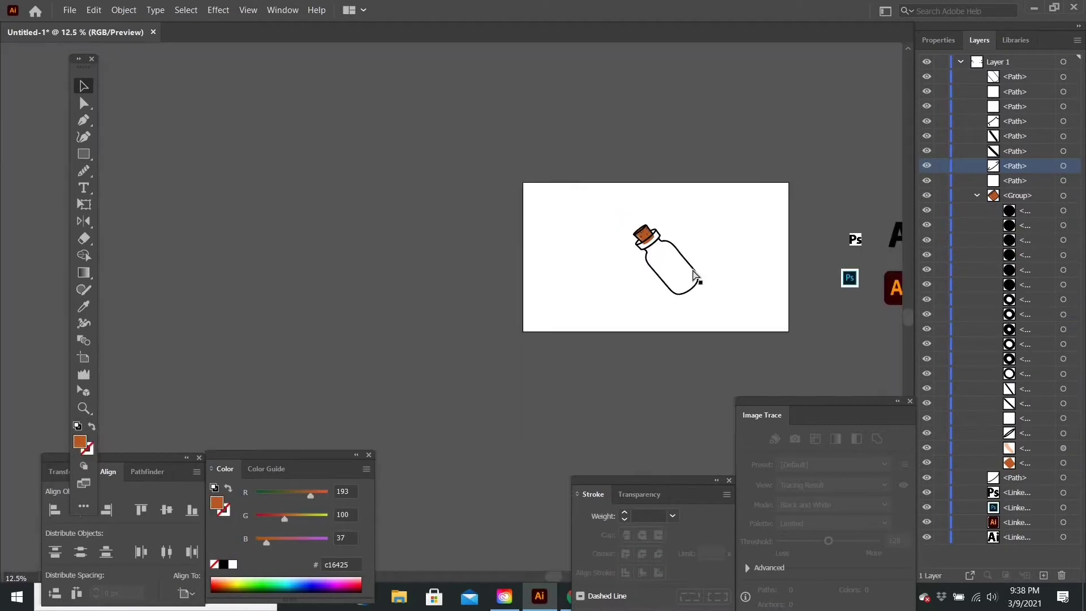
scroll(646, 275, "up", 1, "alt")
left_click(646, 275)
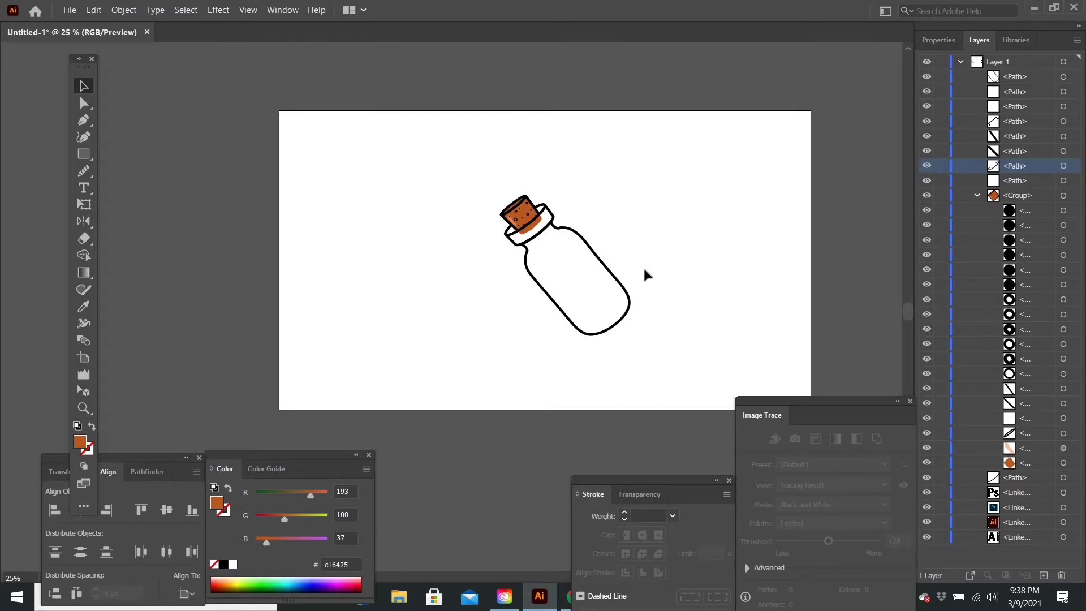
- Select one small cork dot and reposition it
scroll(521, 189, "up", 4, "alt")
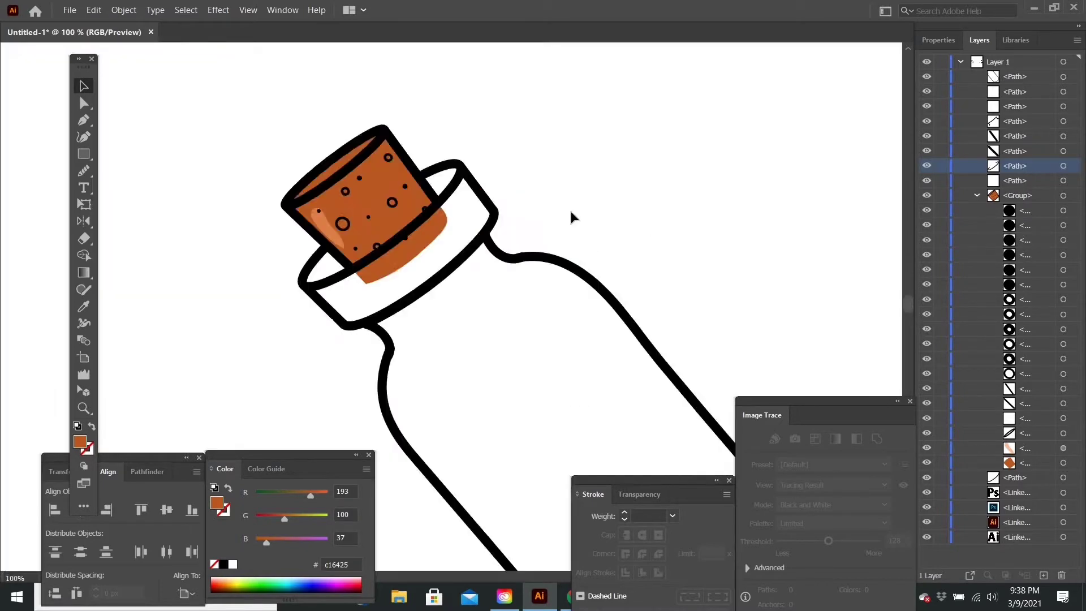
scroll(522, 189, "up", 3, "alt")
left_click(1063, 299)
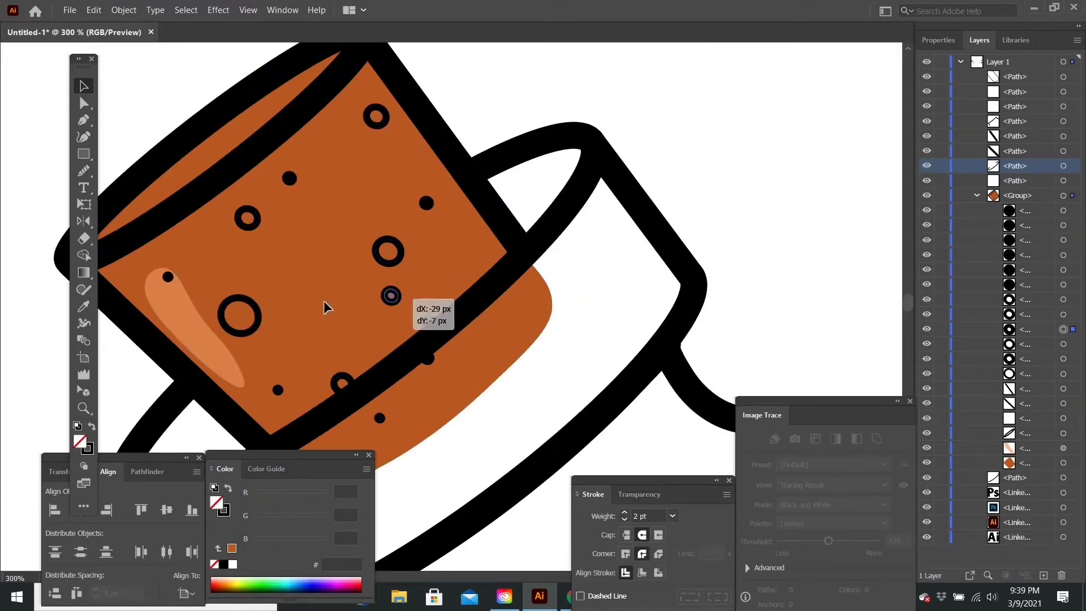
scroll(326, 307, "up", 1, "alt")
scroll(168, 378, "down", 3, "alt")
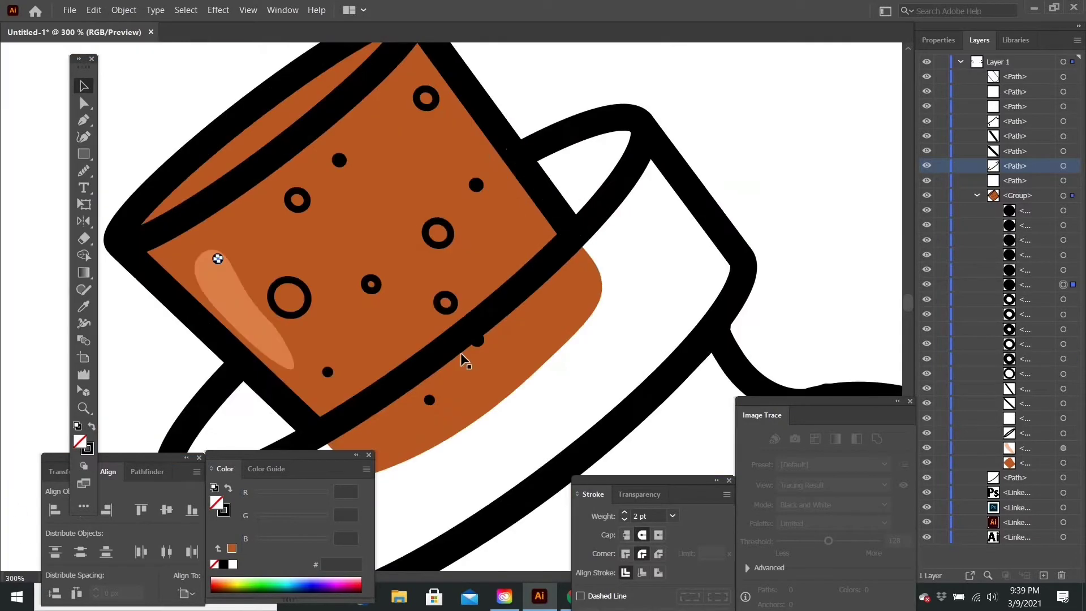
scroll(467, 332, "up", 4, "alt")
scroll(577, 274, "down", 5, "alt")
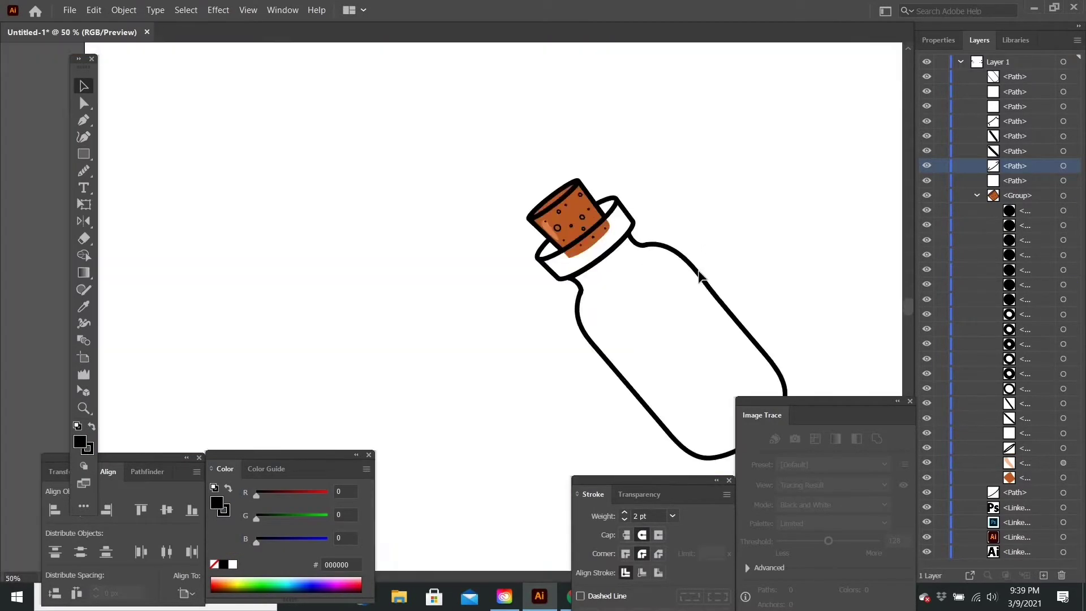
scroll(703, 274, "up", 1, "alt")
- Draw a small rectangle beside the bottle and round its ends into a capsule
scroll(484, 201, "up", 3, "alt")
key("m")
left_click_drag(528, 157, 603, 191)
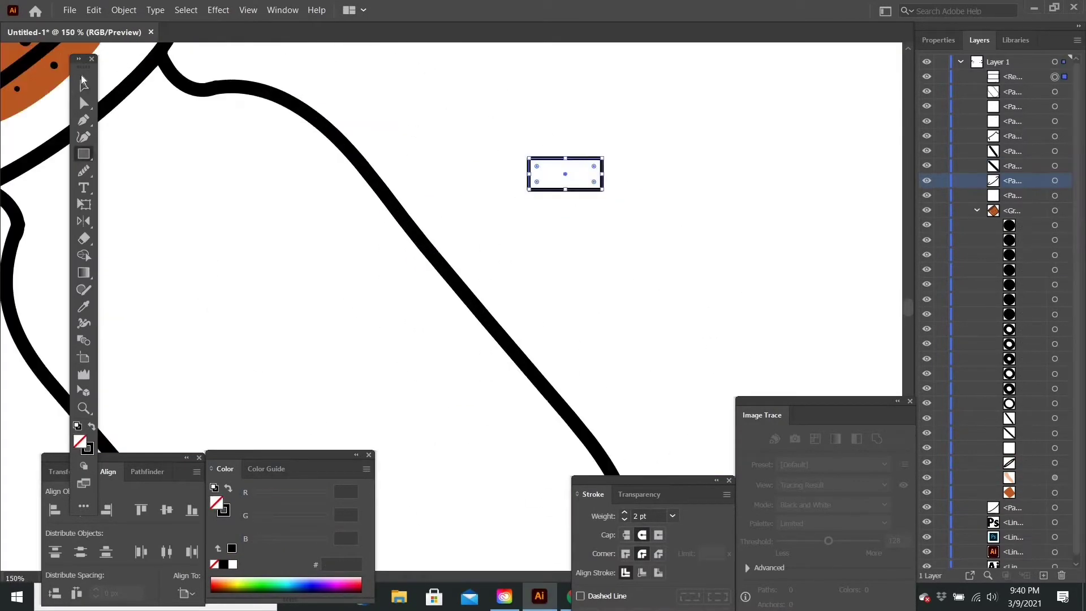
scroll(617, 162, "up", 3, "alt")
left_click_drag(346, 169, 339, 182)
scroll(415, 158, "down", 4, "alt")
scroll(416, 158, "up", 3, "alt")
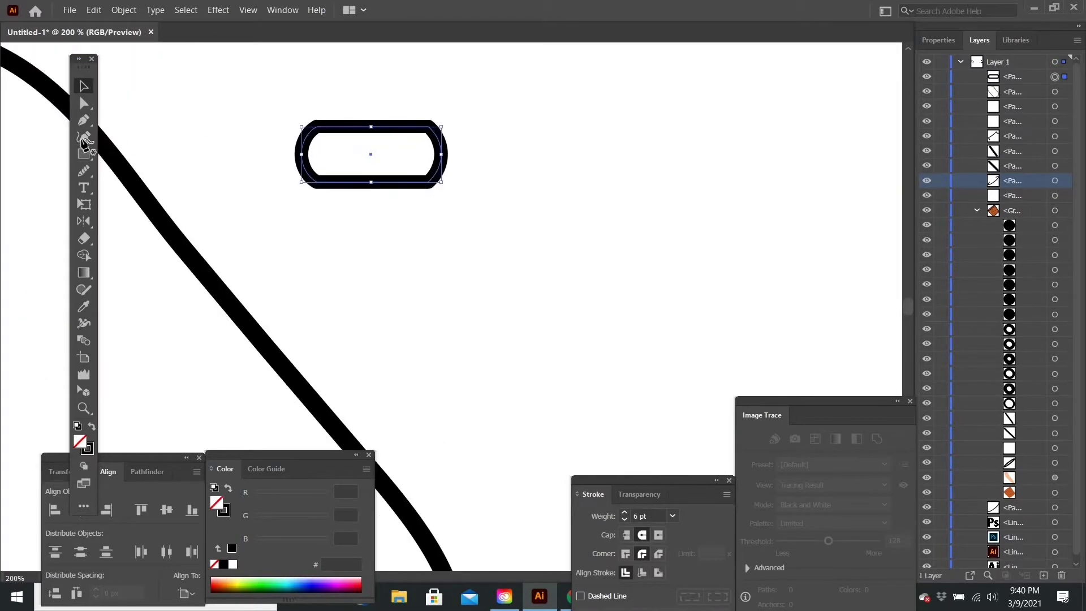
scroll(436, 132, "up", 3, "alt")
scroll(436, 133, "down", 4, "alt")
- Add a dividing line across the middle of the capsule
left_click_drag(400, 73, 403, 121)
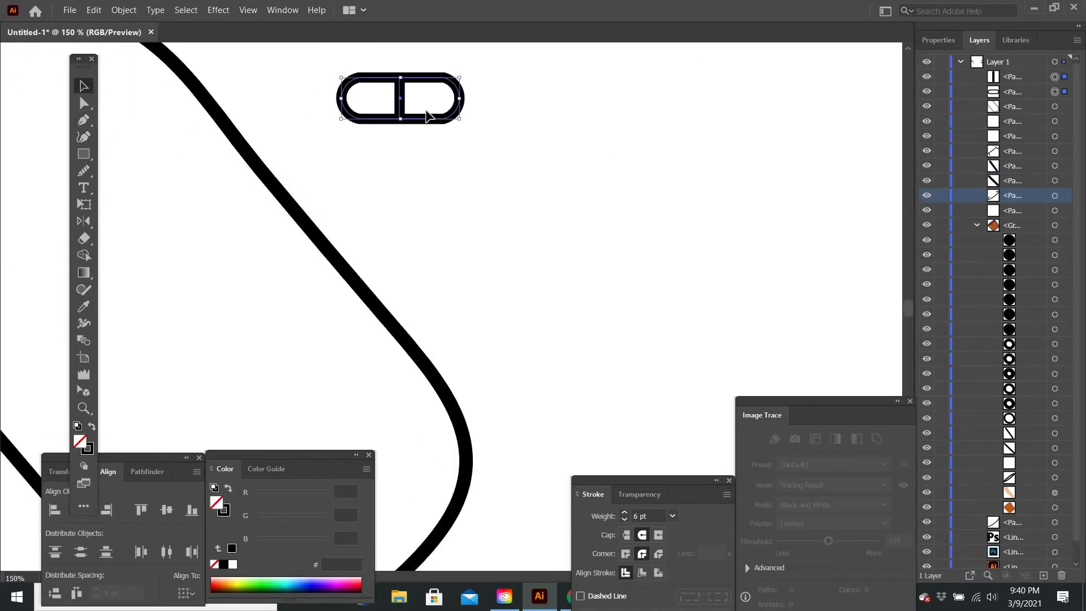
scroll(425, 109, "up", 4, "alt")
scroll(399, 115, "up", 2, "alt")
scroll(569, 199, "down", 4, "alt")
scroll(485, 97, "up", 3, "alt")
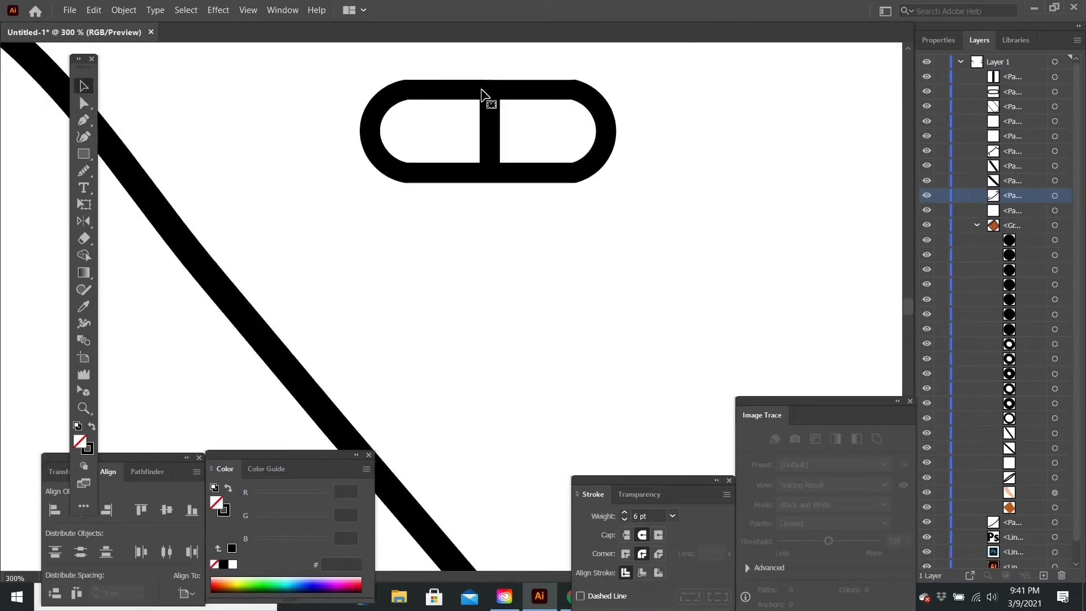
- Paste a copy behind the capsule as a dark-red #330000 fill below the outline and divider
left_click(94, 10)
left_click(124, 109)
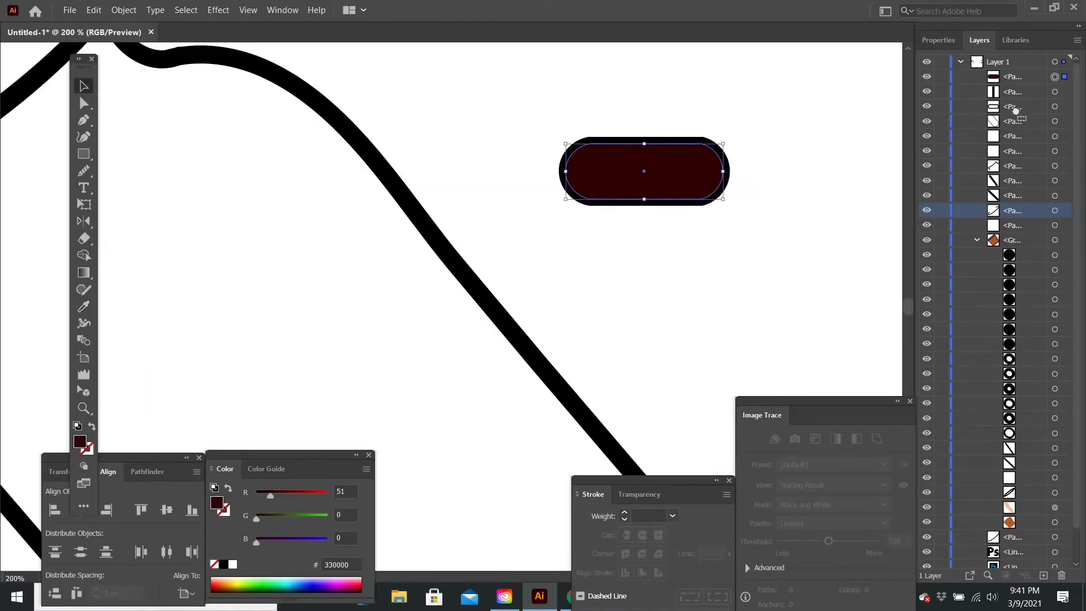
left_click_drag(1016, 111, 1016, 113)
scroll(563, 279, "up", 2, "alt")
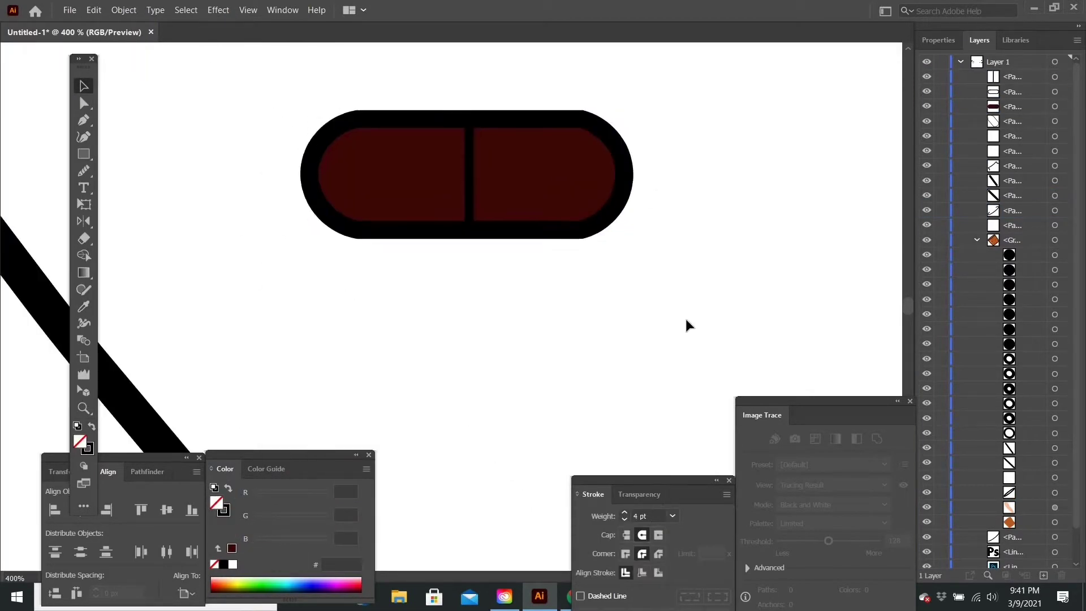
scroll(806, 289, "down", 8, "alt")
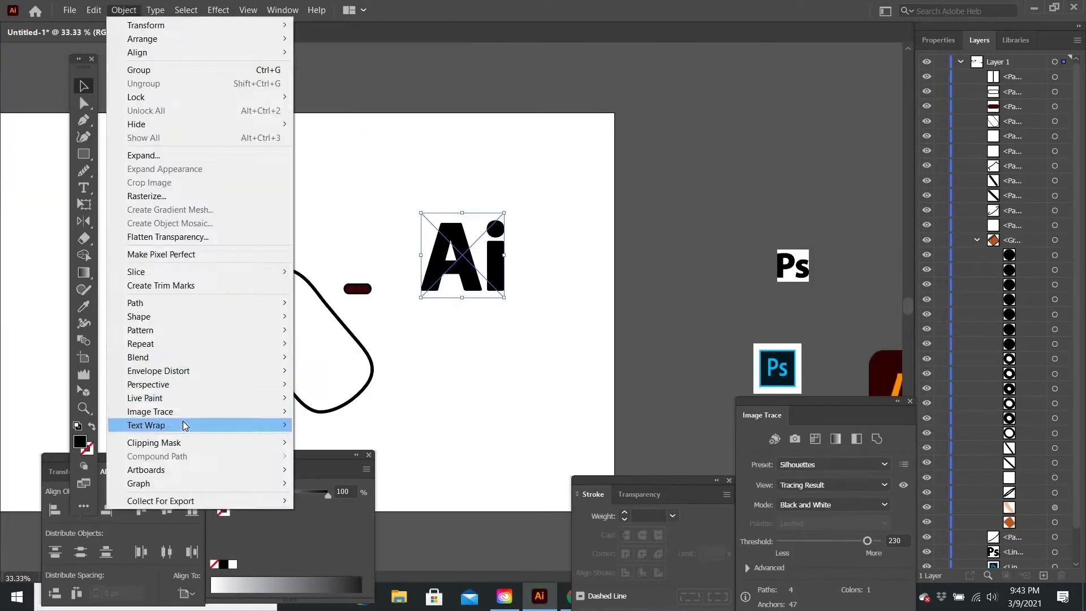
- Expand the traced Ai lettering and add an orange right half stretched to the outline's end
left_click(322, 456)
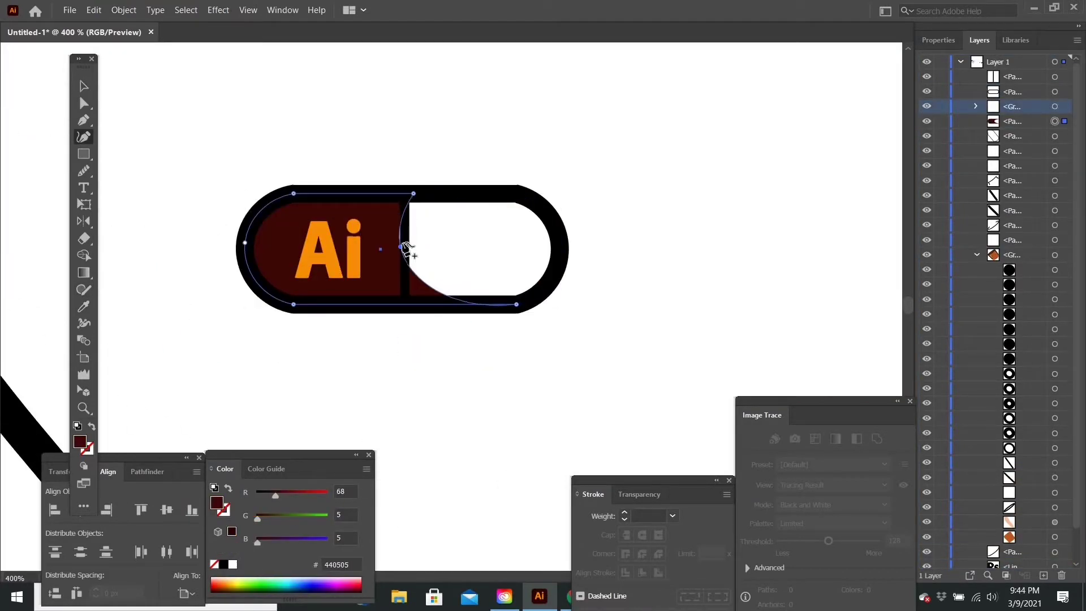
left_click(413, 194)
key("ctrl+minus")
key("o")
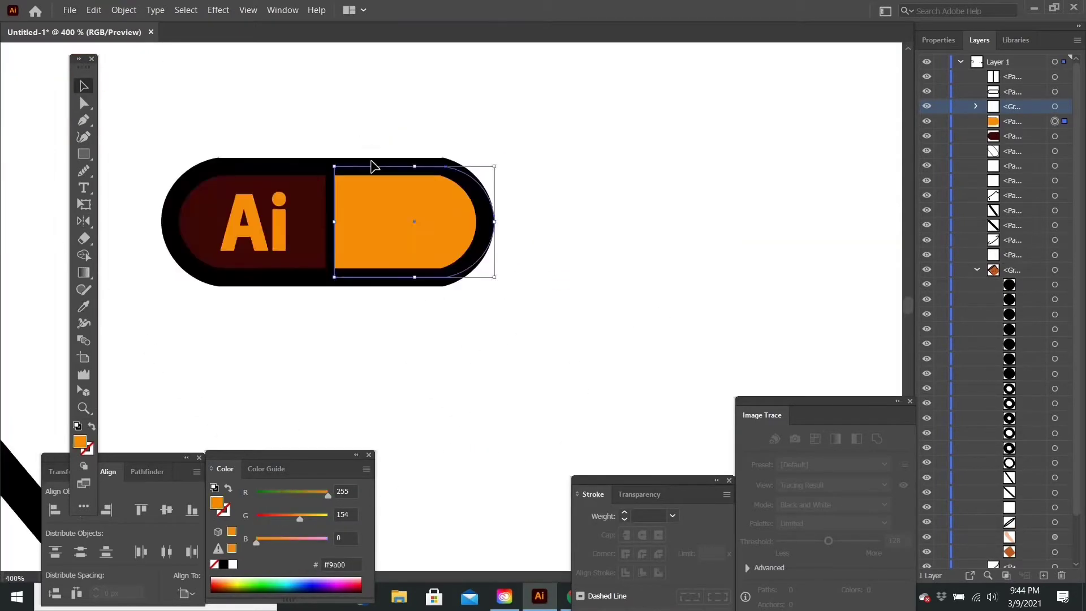
scroll(294, 170, "up", 2)
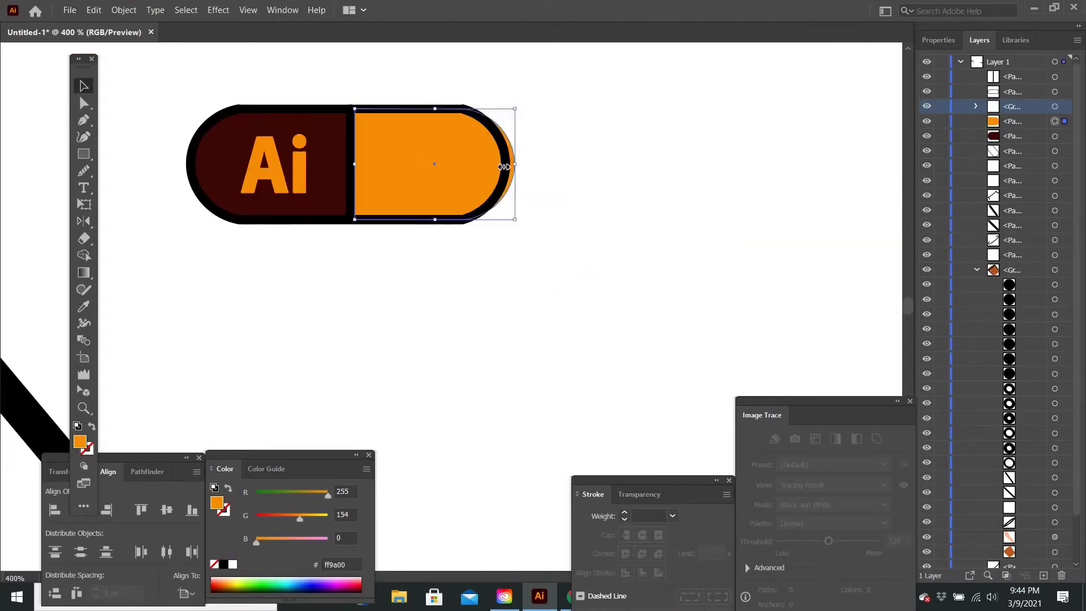
left_click_drag(84, 153, 146, 169)
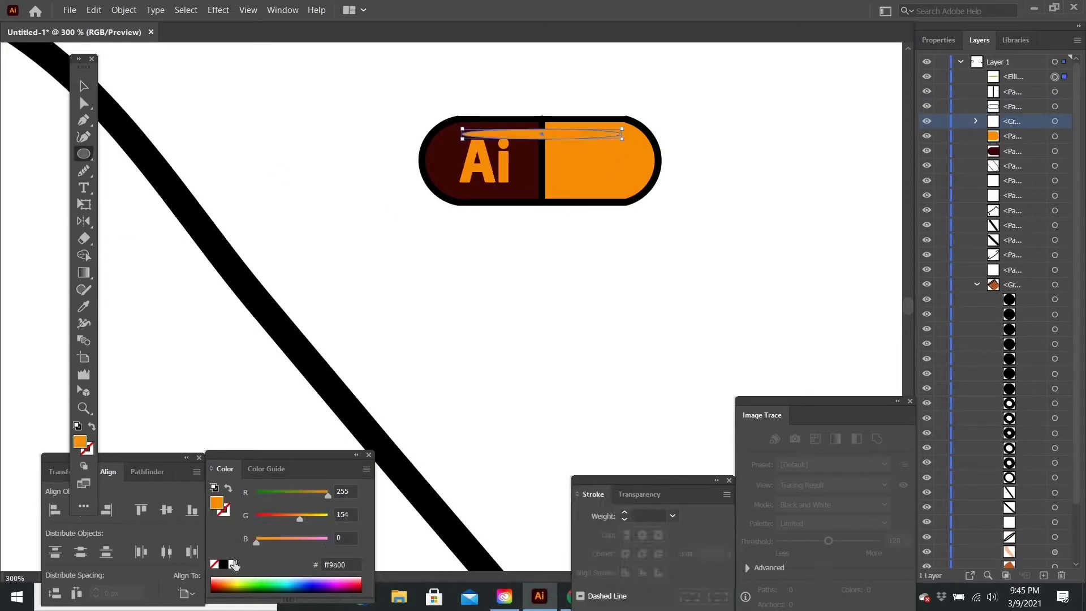
- Select the dark-red pill half, shift the orange half up inside the outline, and edit its fill colour
scroll(453, 214, "up", 2)
left_click(368, 181)
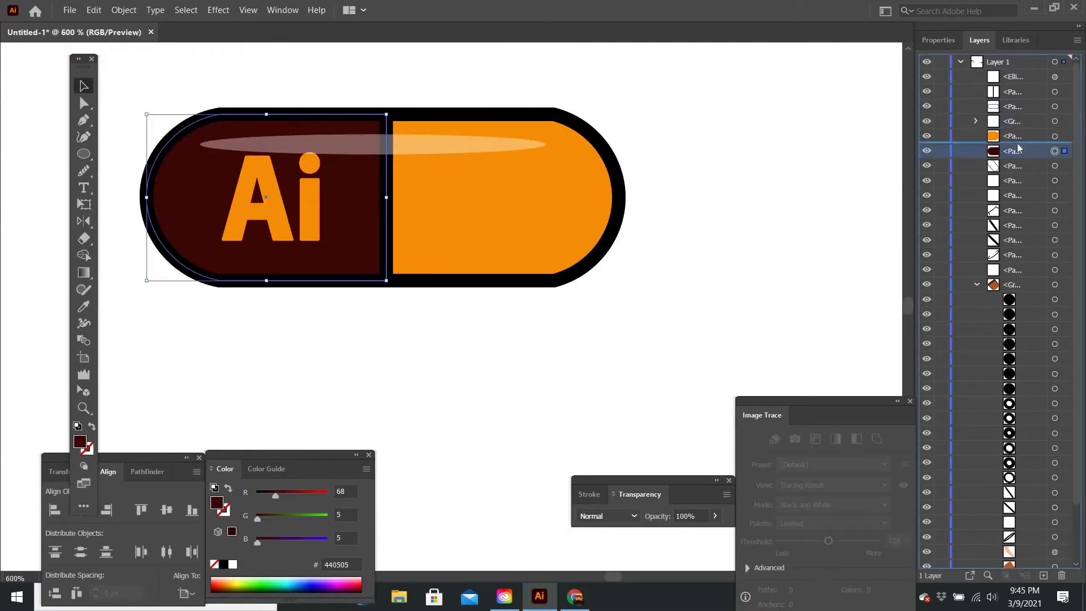
left_click(1055, 164, "shift")
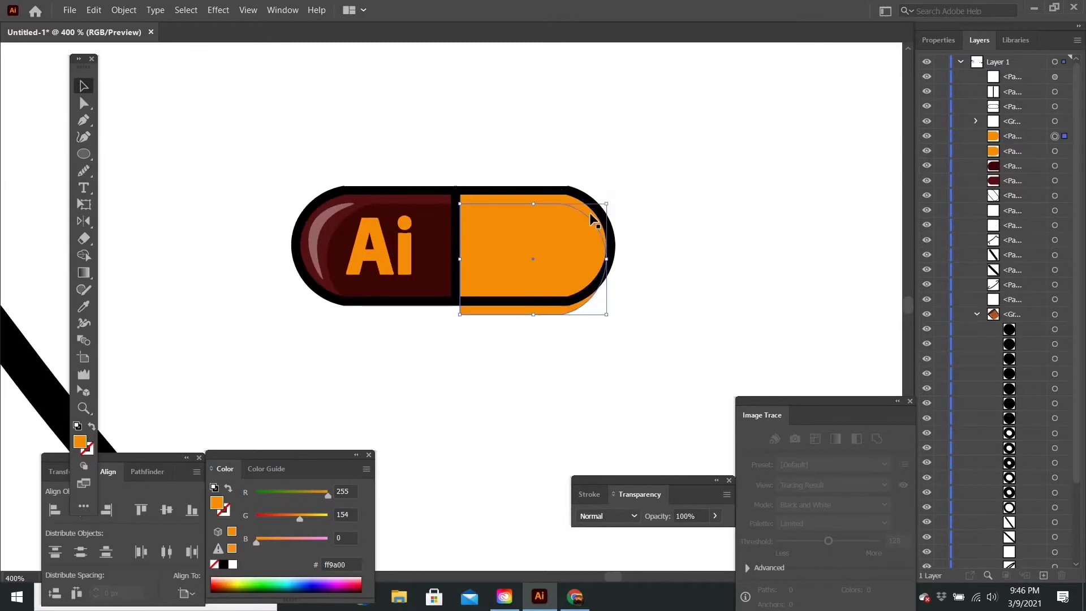
left_click_drag(517, 311, 516, 298)
double_click(80, 441)
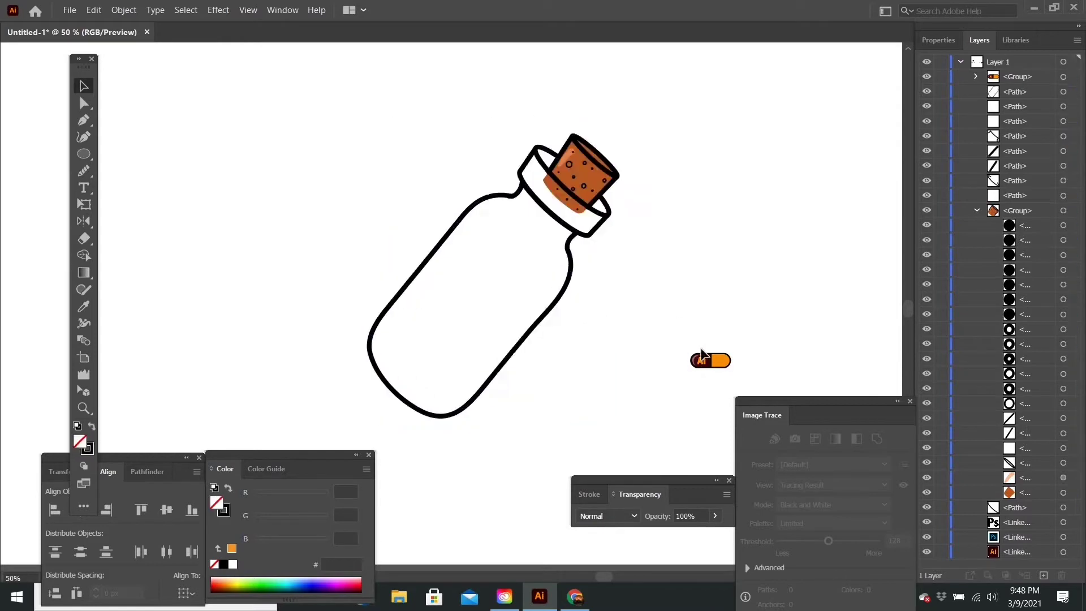
- Size the thin highlight ellipse, then trace the Ps logo with Sketched Art and expand it
left_click_drag(567, 237, 432, 243)
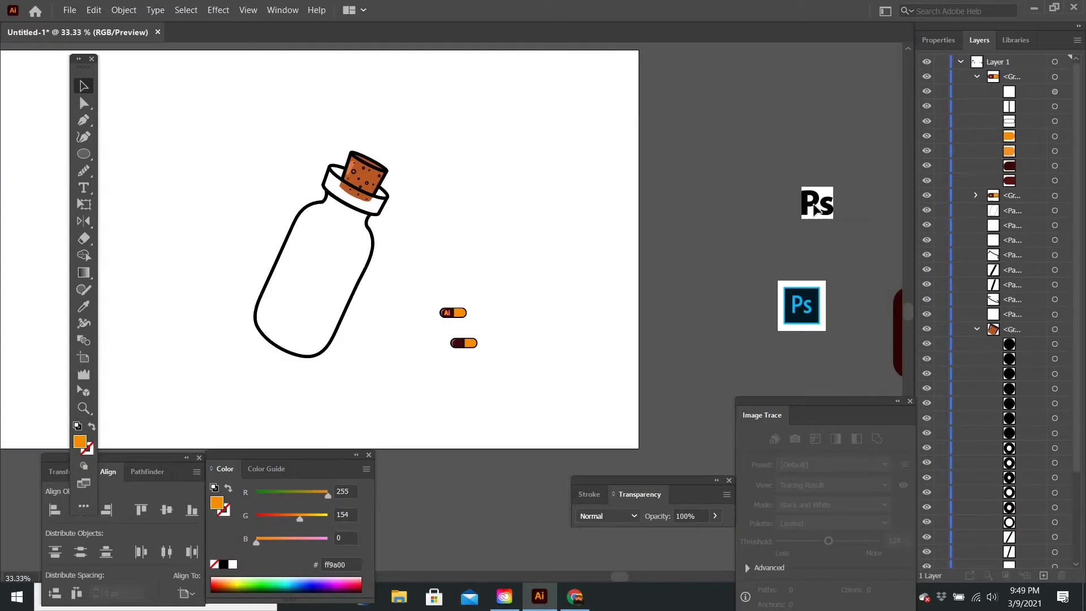
left_click(831, 464)
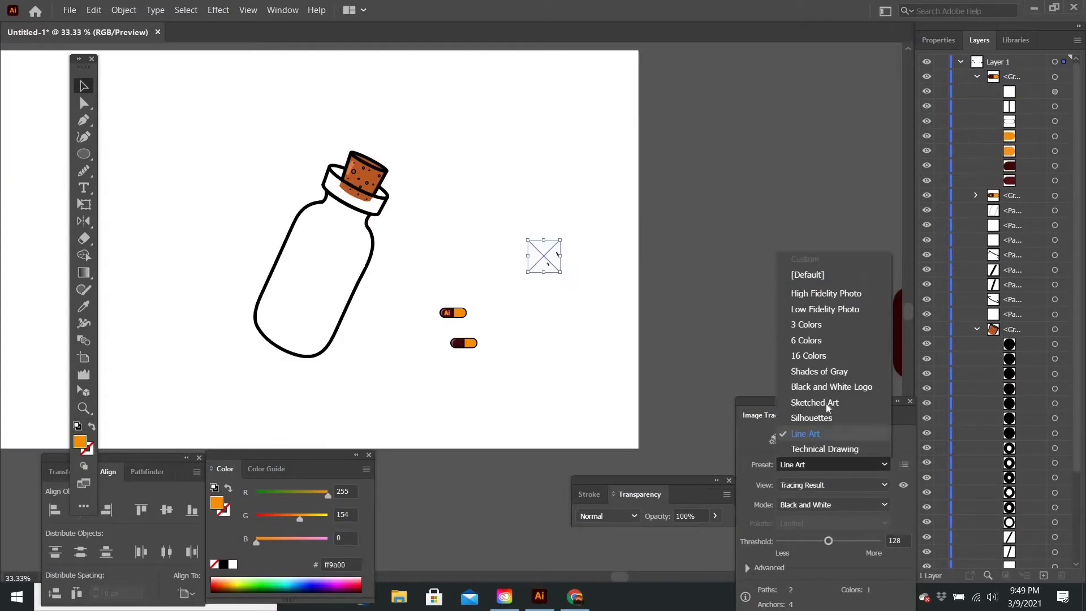
left_click(803, 403)
left_click(124, 10)
left_click(377, 443)
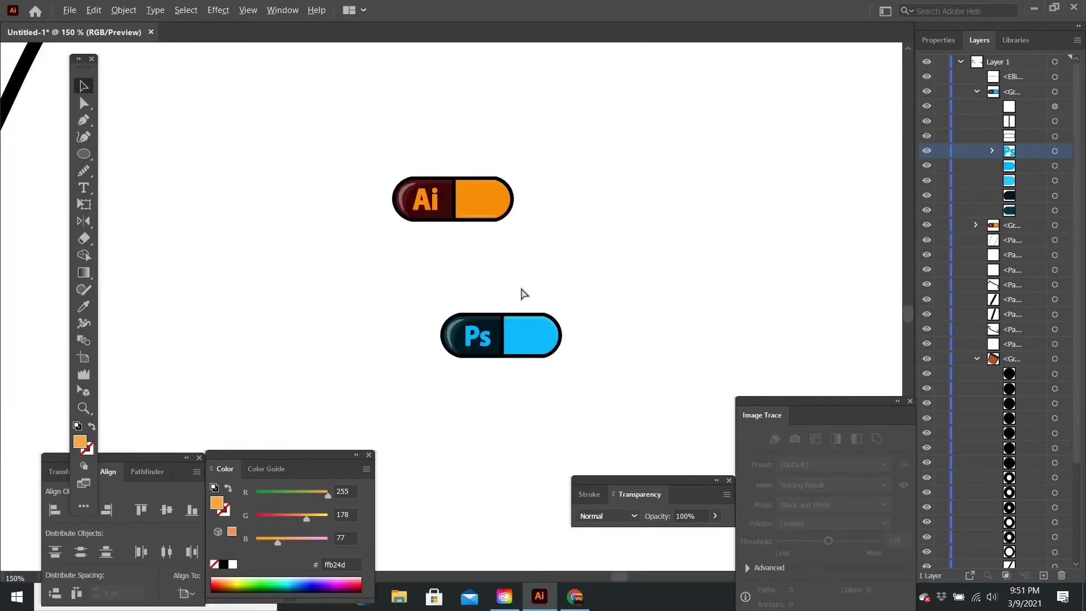
- Place a Ps pill copy inside the bottle and recolour it 006b84, entering 54 for opacity
left_click_drag(513, 373, 257, 196)
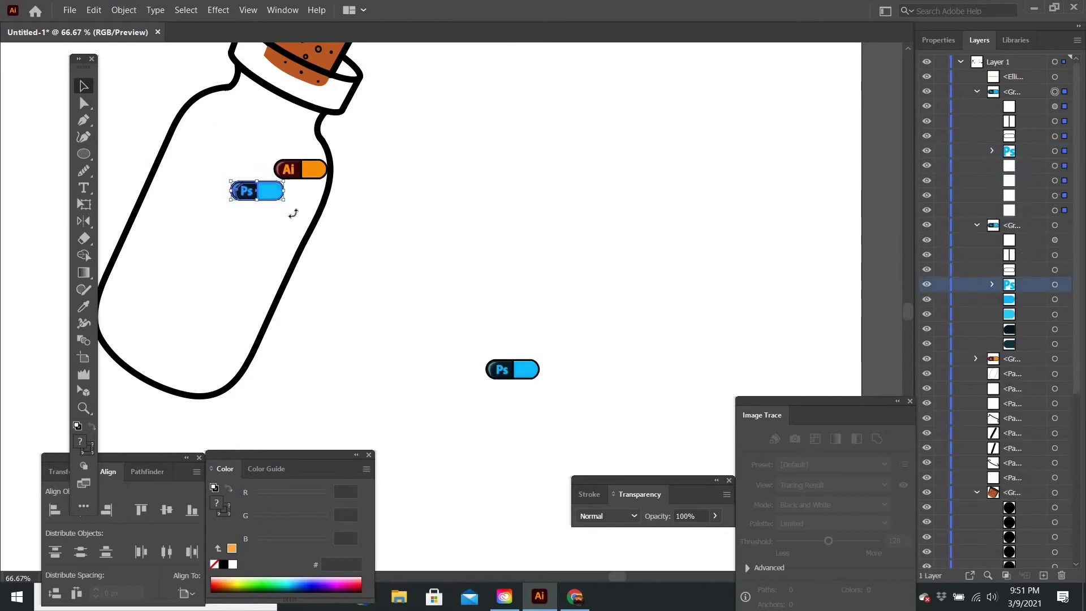
key("ctrl+plus")
key("ctrl+plus")
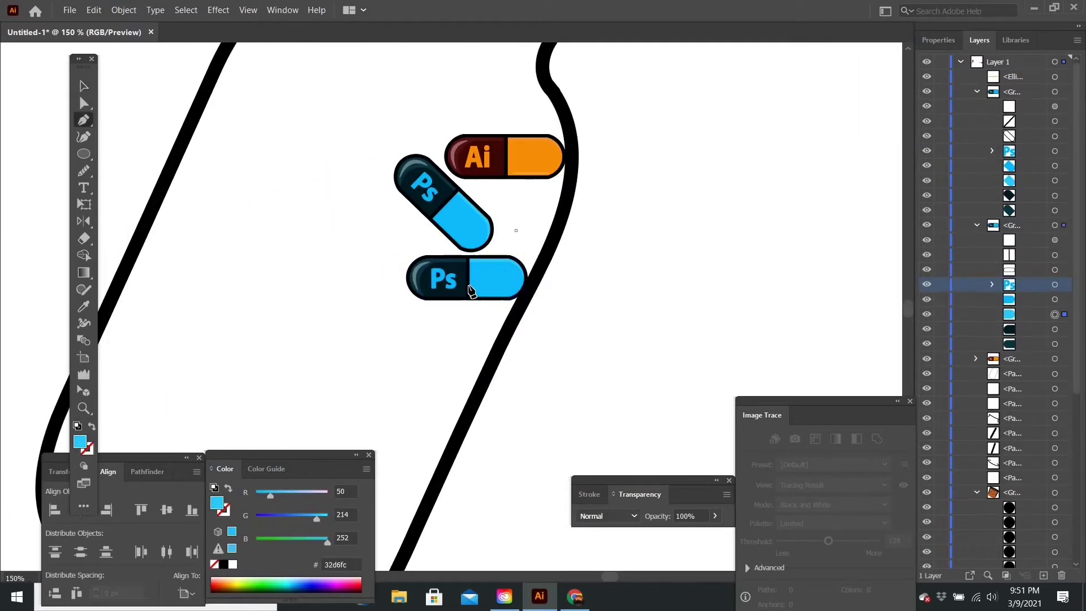
double_click(217, 503)
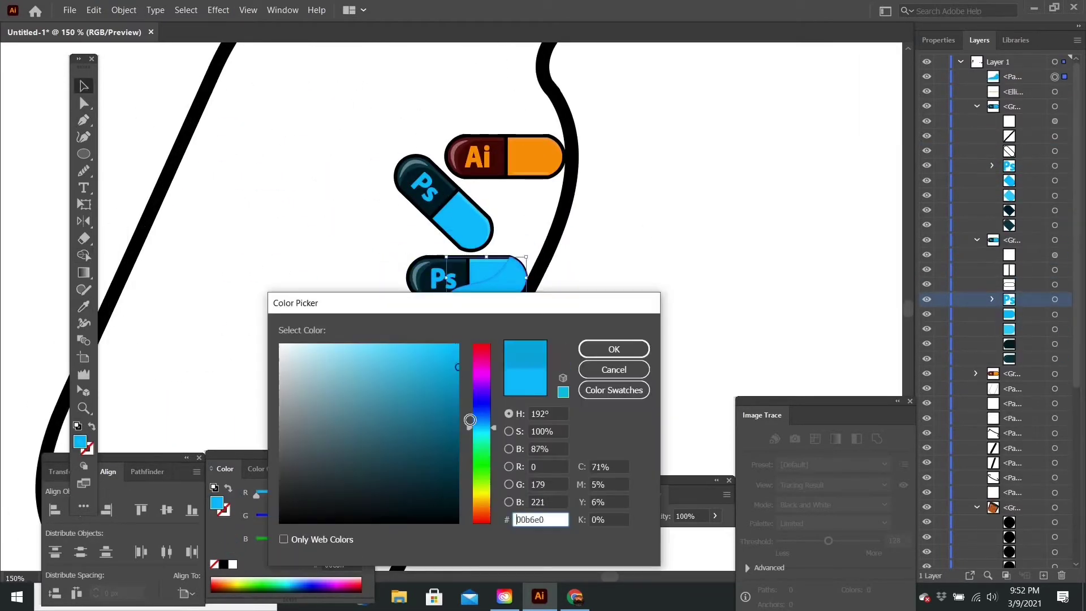
type("006b84")
key("Return")
key("ctrl+minus")
left_click(686, 515)
type("54")
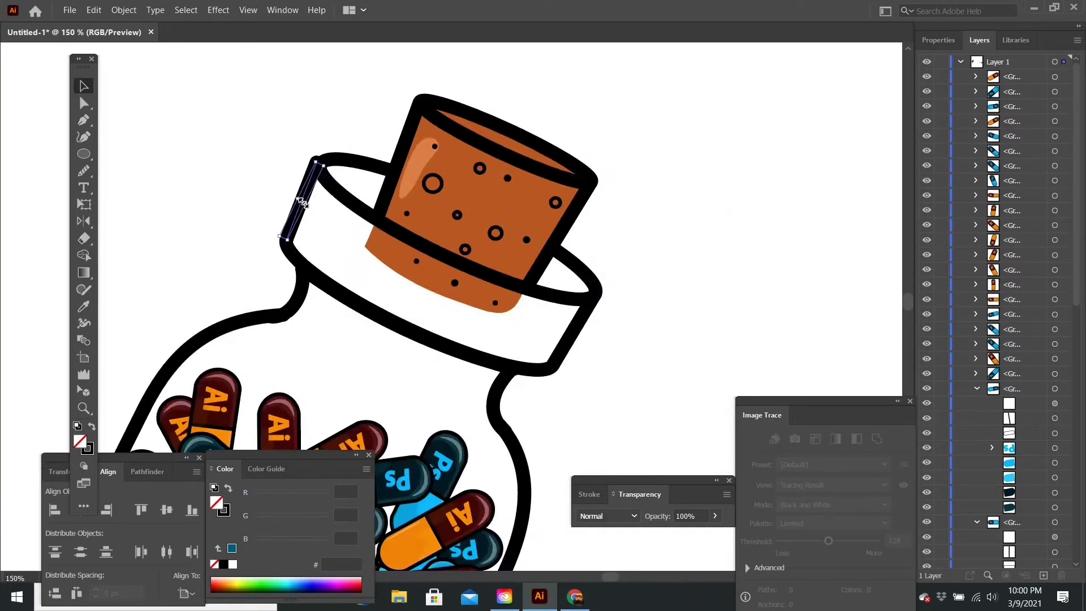
- Move the dark ellipse onto the bottle rim and send the light-orange cork part behind the dots
scroll(304, 210, "up", 2, "alt")
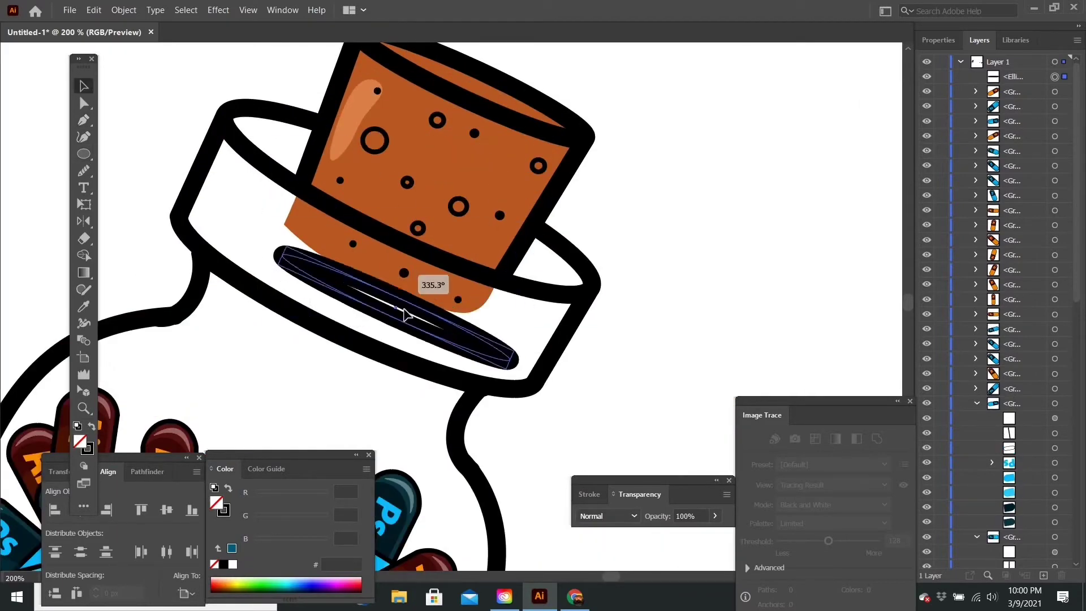
left_click_drag(406, 315, 429, 213)
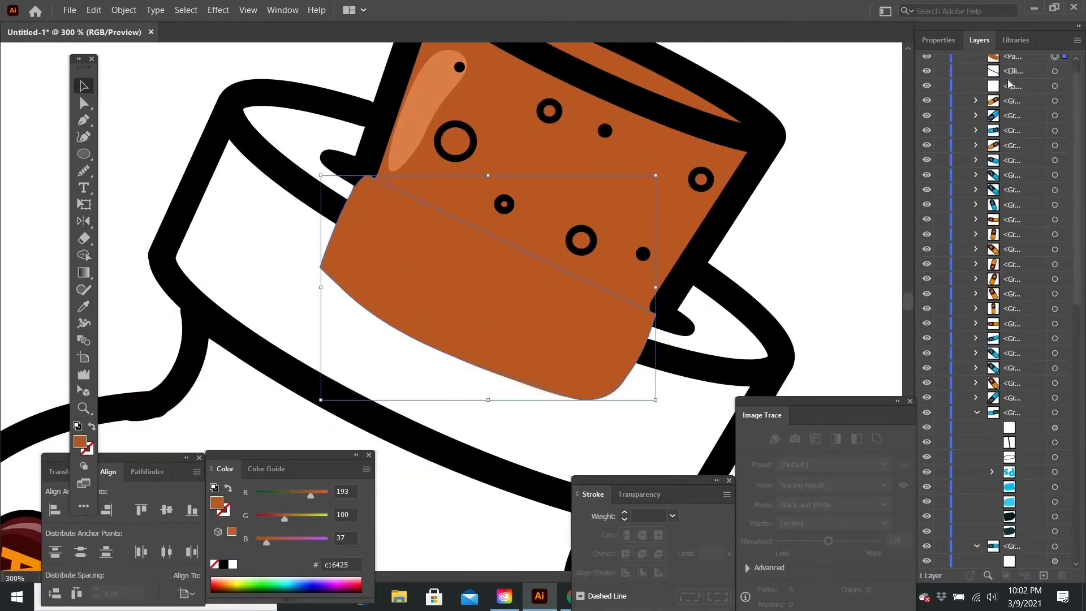
key("ctrl+1")
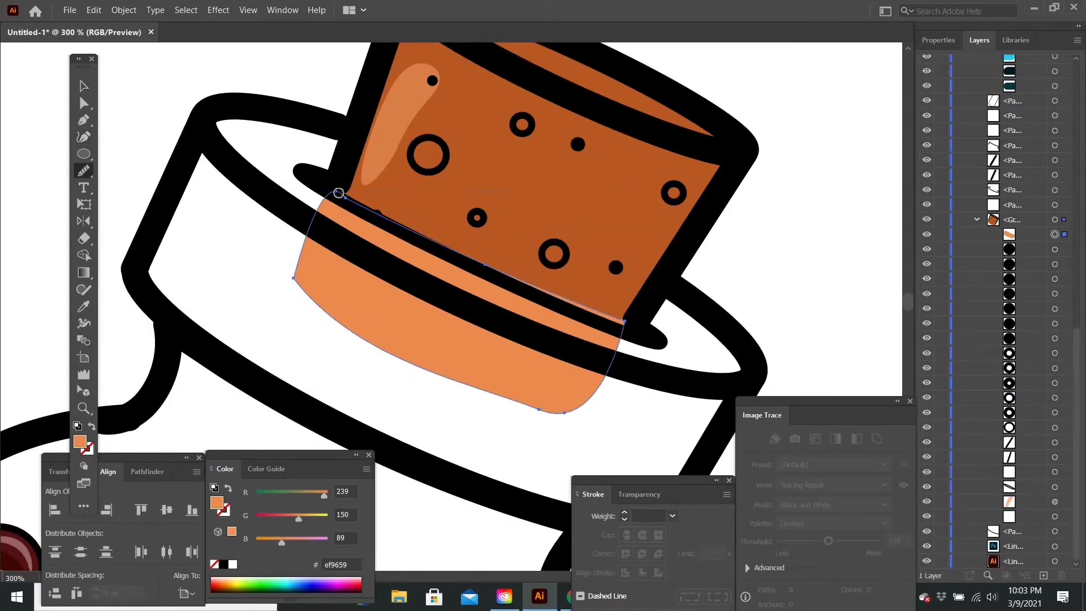
key("ctrl+bracketleft")
key("ctrl+bracketleft")
key("ctrl+bracketleft")
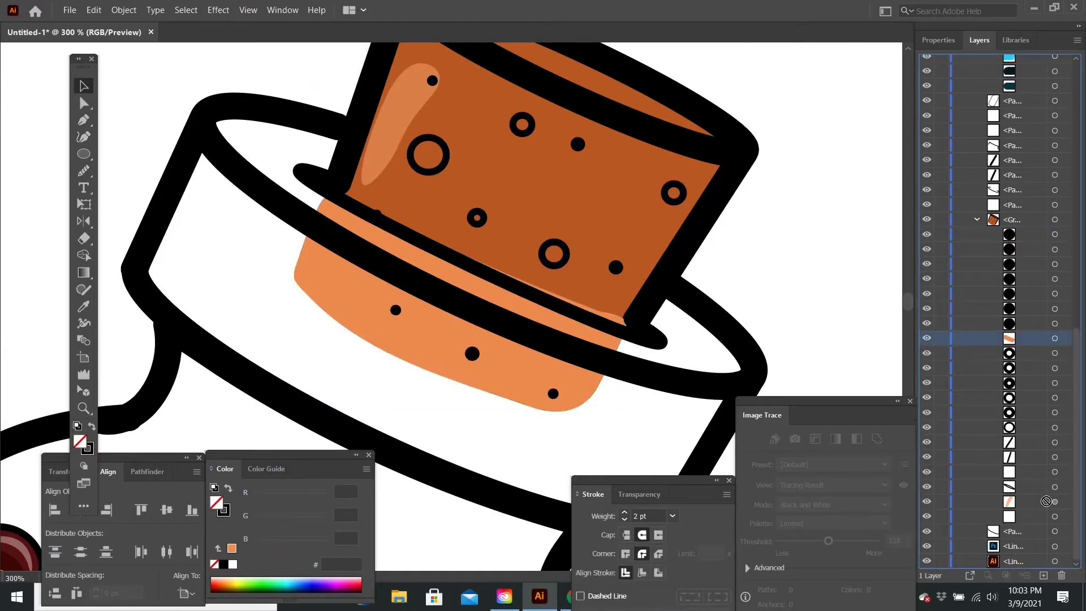
scroll(624, 318, "up", 2)
left_click(625, 338)
key("v")
scroll(633, 351, "down", 3)
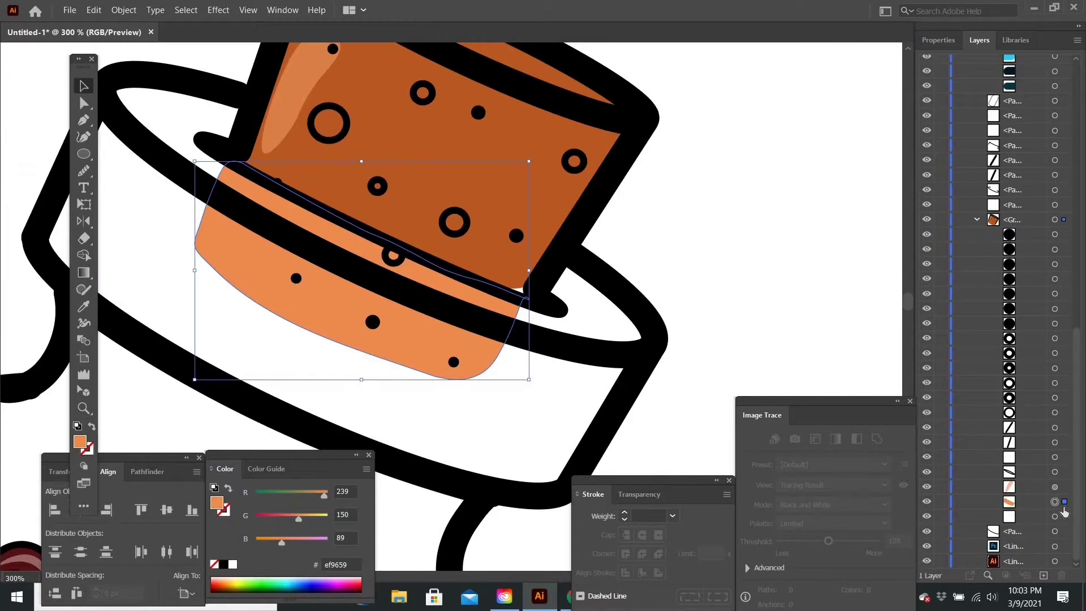
scroll(181, 158, "up", 3)
scroll(441, 201, "down", 3)
- Trace the bottle's outline with the Pen tool as a closed shape
scroll(634, 341, "down", 3)
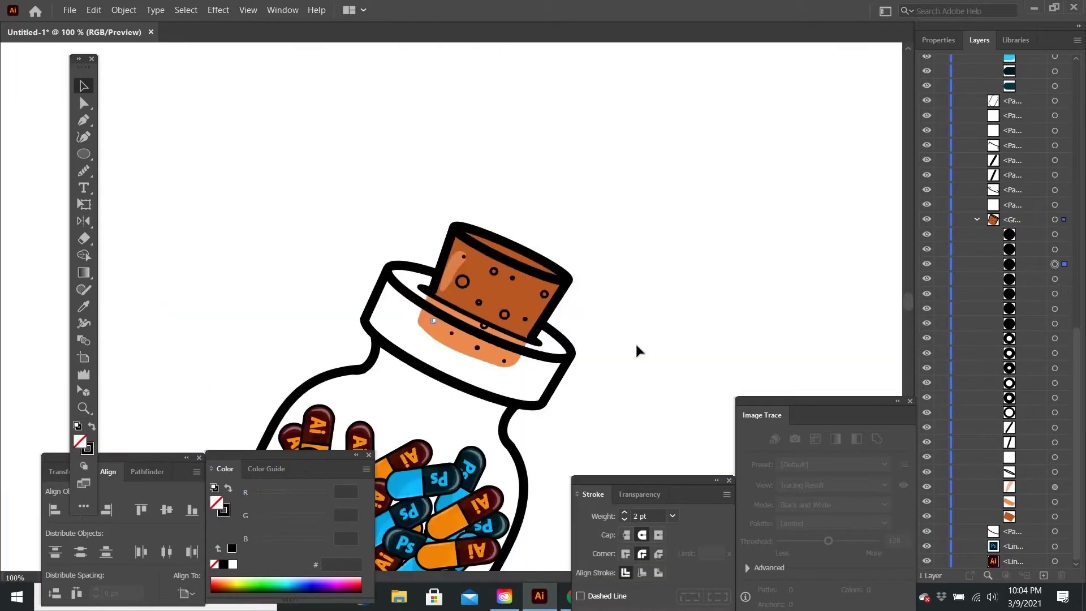
scroll(634, 341, "down", 1)
scroll(635, 341, "down", 1)
scroll(635, 341, "down", 1)
left_click(83, 120)
scroll(617, 263, "up", 5)
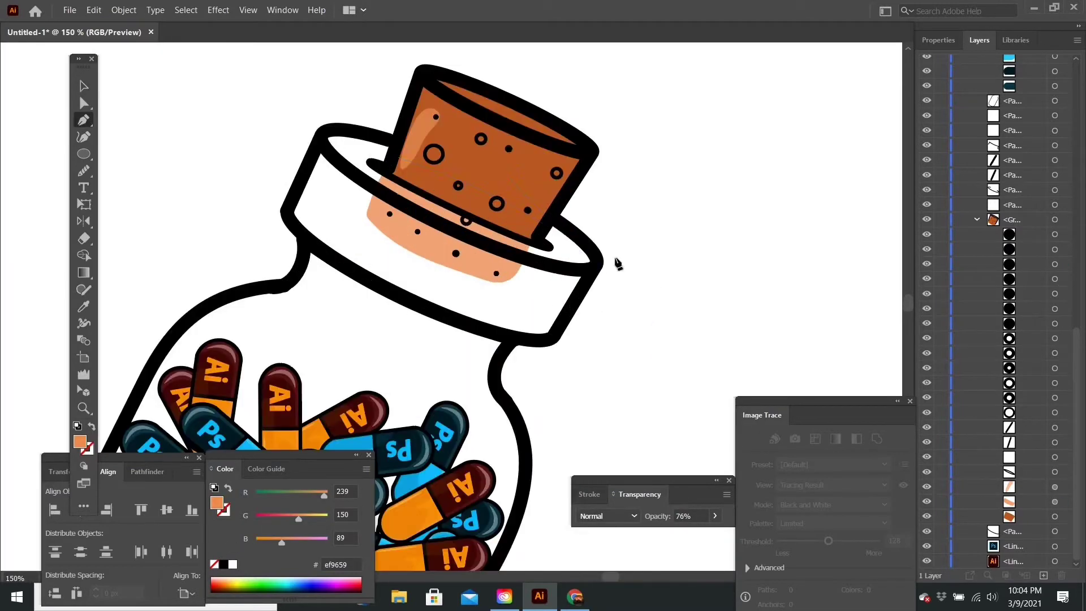
left_click(549, 337)
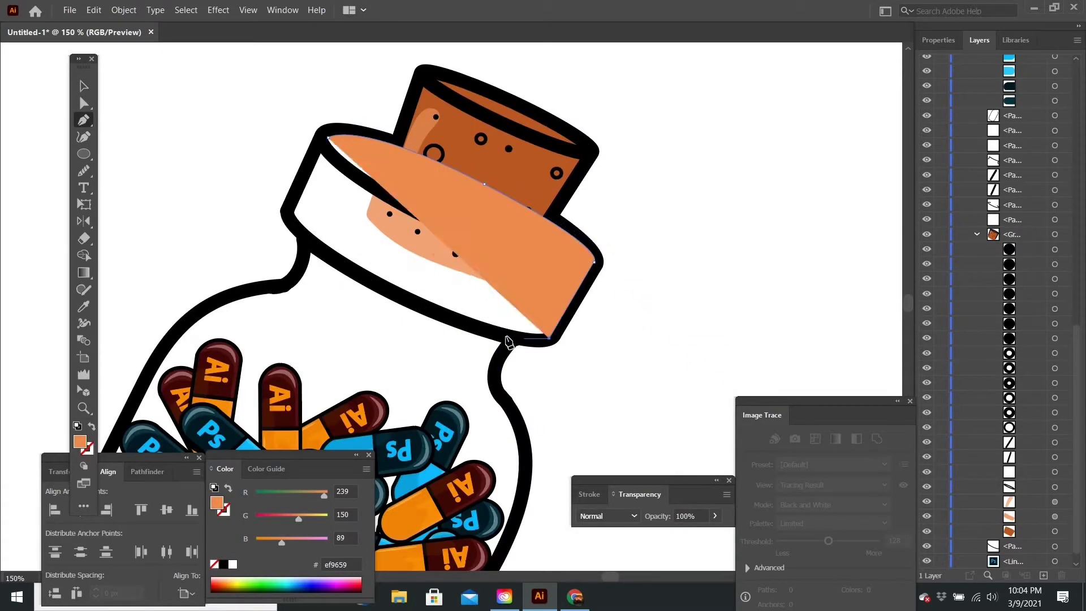
scroll(528, 370, "down", 3)
left_click(393, 386)
left_click(339, 430)
left_click(276, 413)
left_click(229, 374)
left_click(229, 323)
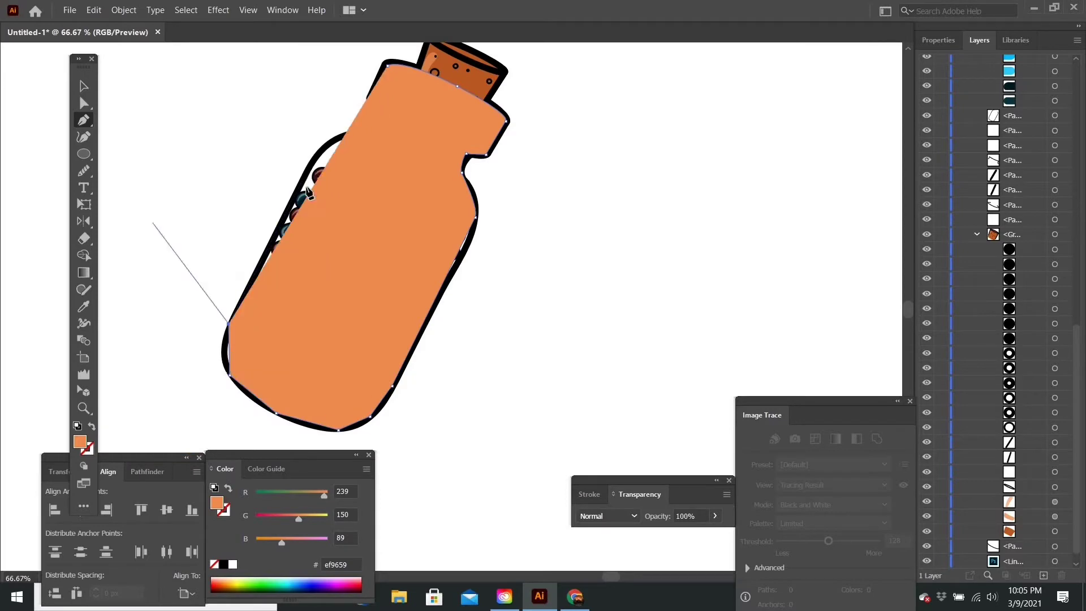
- Send the traced bottle fill behind the pills
scroll(309, 192, "up", 3)
scroll(400, 102, "down", 3)
key("v")
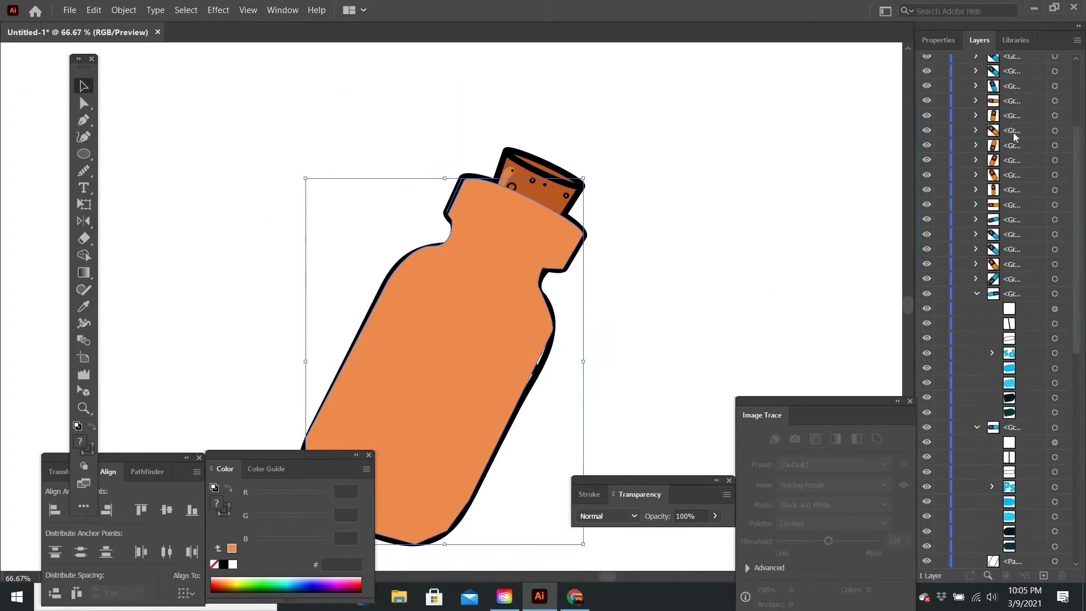
scroll(1015, 136, "down", 5)
scroll(1015, 135, "down", 5)
scroll(1015, 135, "down", 5)
key("ctrl+shift+bracketleft")
key("ctrl+minus")
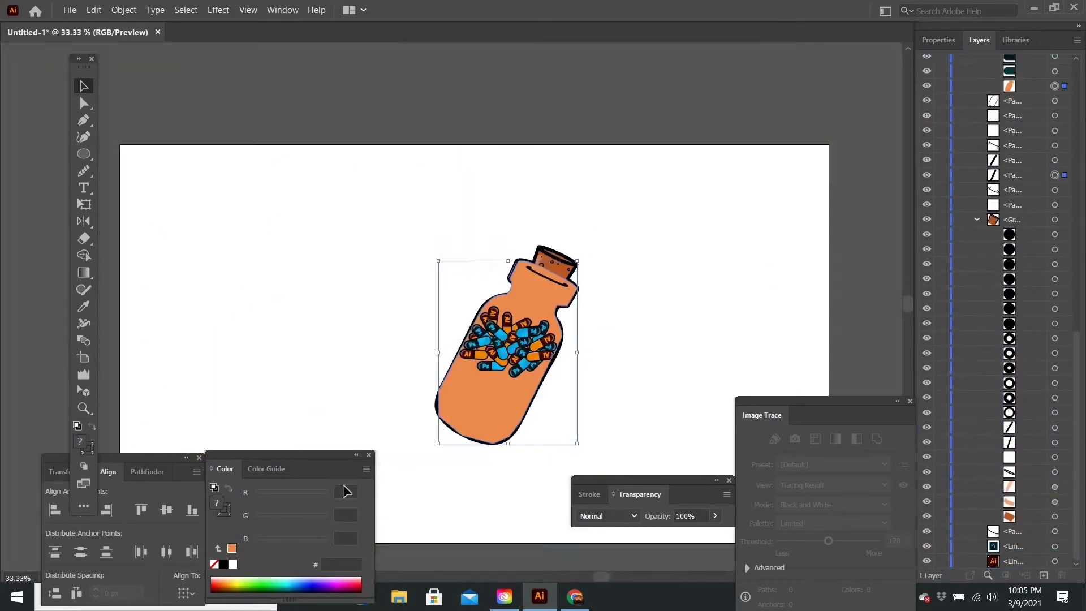
scroll(583, 356, "up", 2)
- Fill the bottle glass light grey c1bab6 at 19% opacity
double_click(216, 503)
left_click(290, 388)
left_click(618, 305)
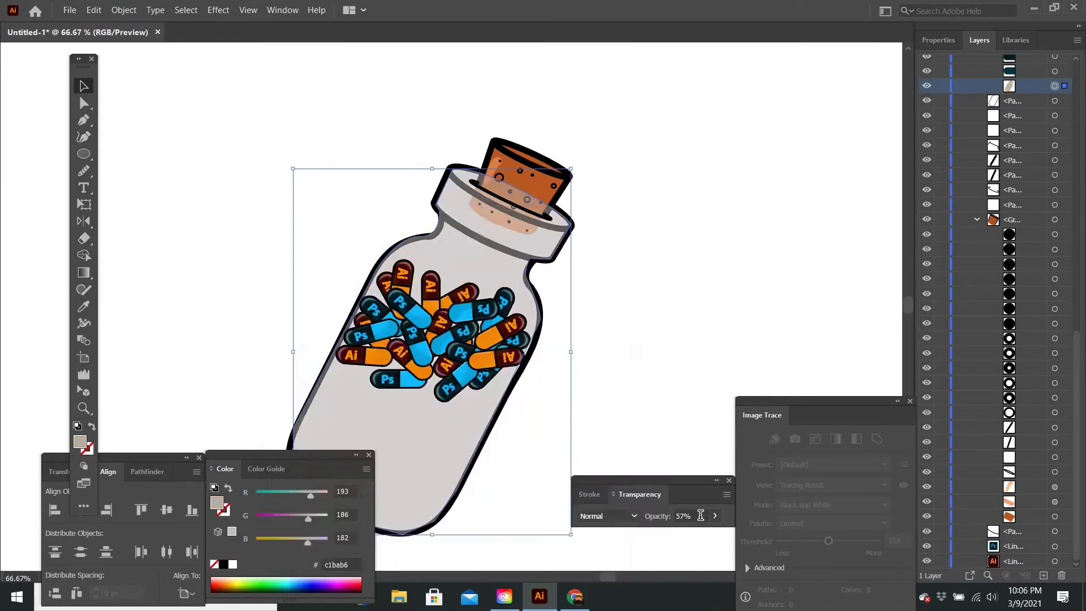
key("1")
key("9")
scroll(592, 320, "up", 2)
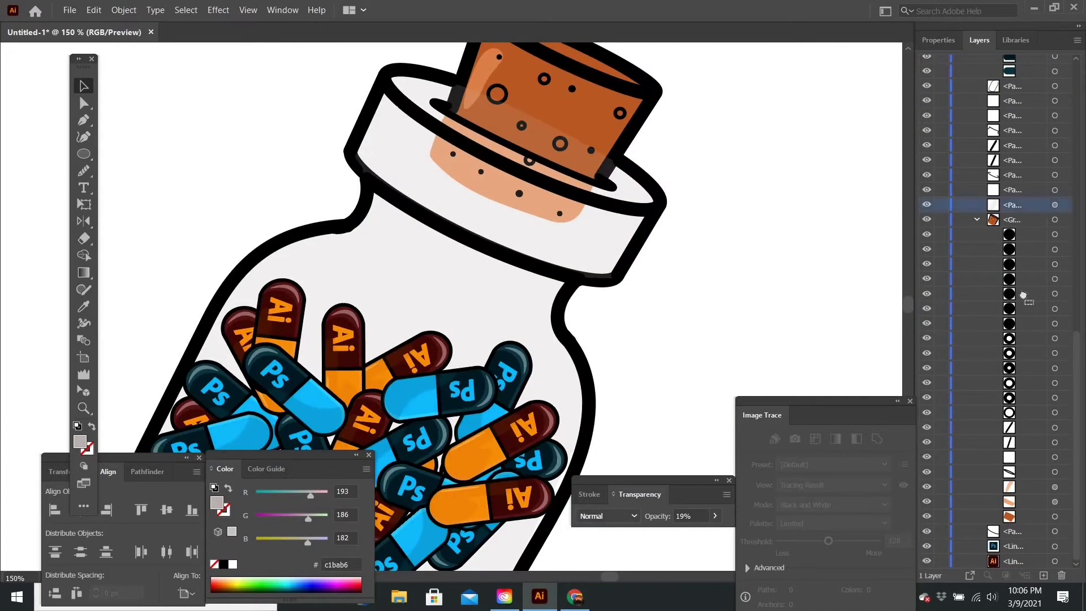
scroll(735, 255, "down", 2)
left_click(659, 286)
scroll(659, 285, "up", 1)
- Close the grey shadow path down the bottle's right side and tuck it behind the cork
key("p")
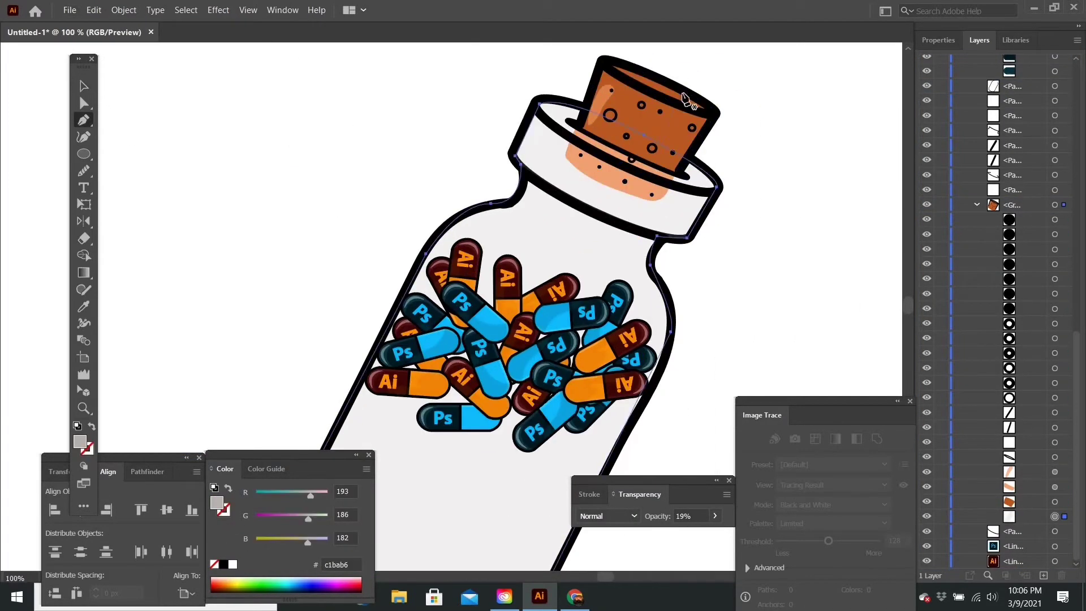
scroll(649, 229, "down", 2)
left_click(693, 247)
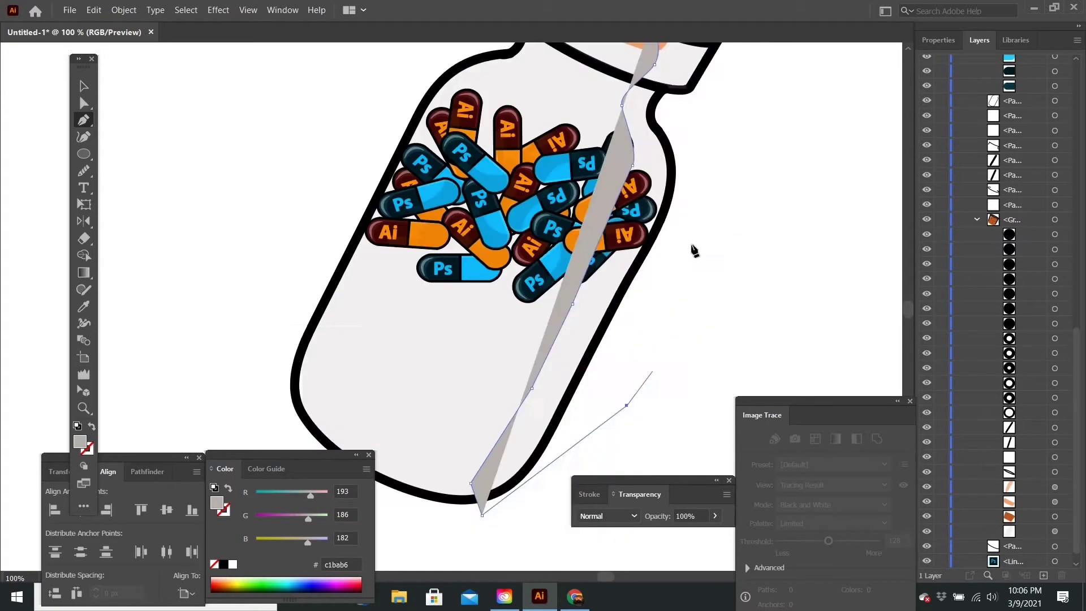
scroll(693, 247, "up", 3)
key("v")
key("ctrl+shift+bracketright")
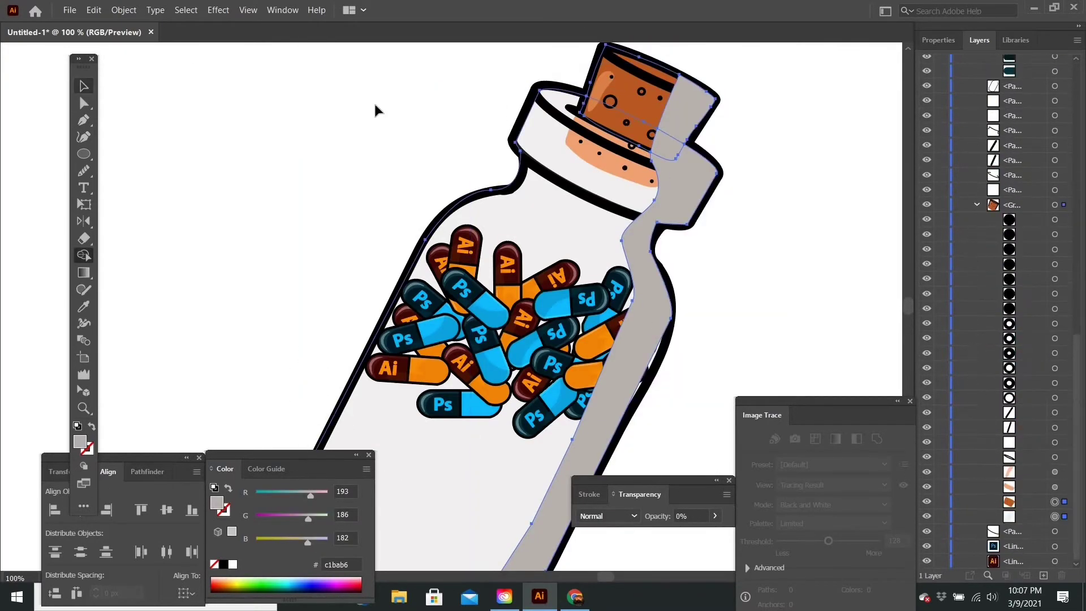
scroll(1010, 566, "down", 2)
scroll(1010, 566, "down", 6)
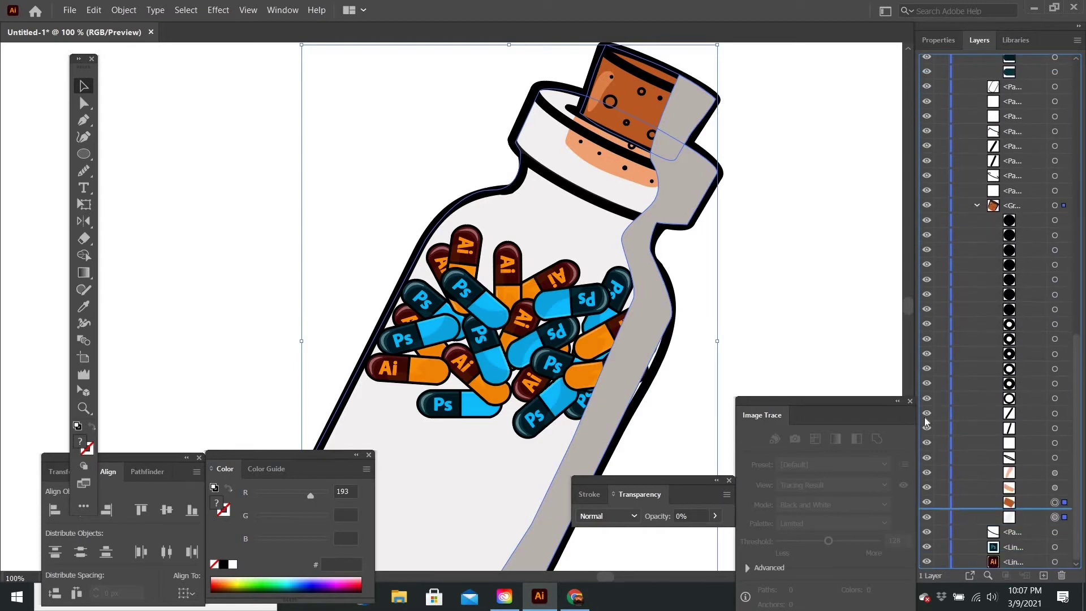
scroll(704, 247, "down", 2)
scroll(741, 274, "up", 2)
left_click(494, 438)
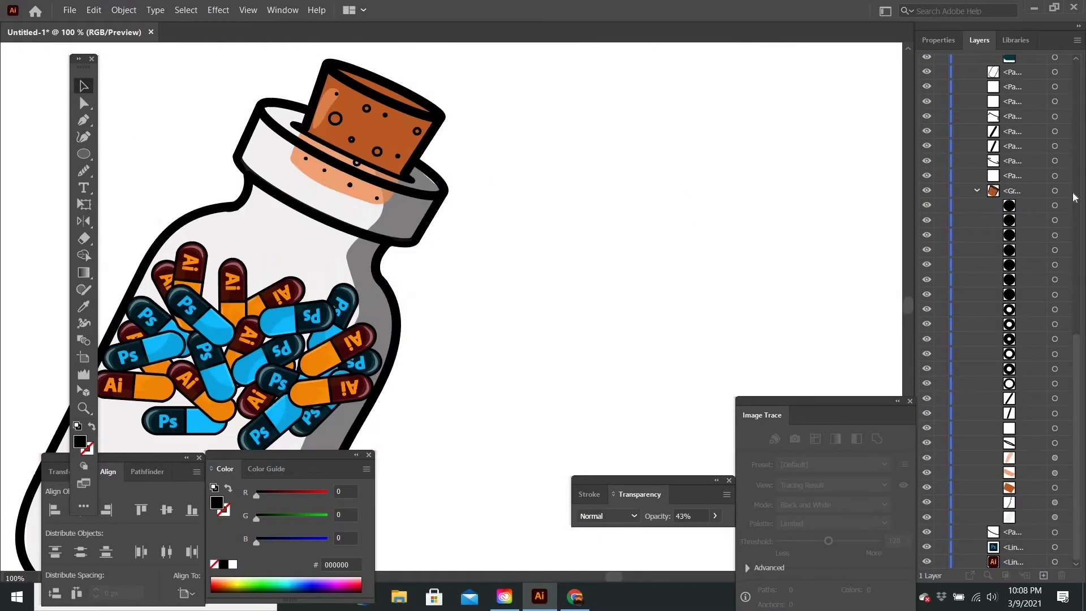
- Draw thin lines inside the bottle neck and give them a black stroke
key("ctrl+a")
scroll(1017, 59, "up", 3)
scroll(1016, 60, "up", 5)
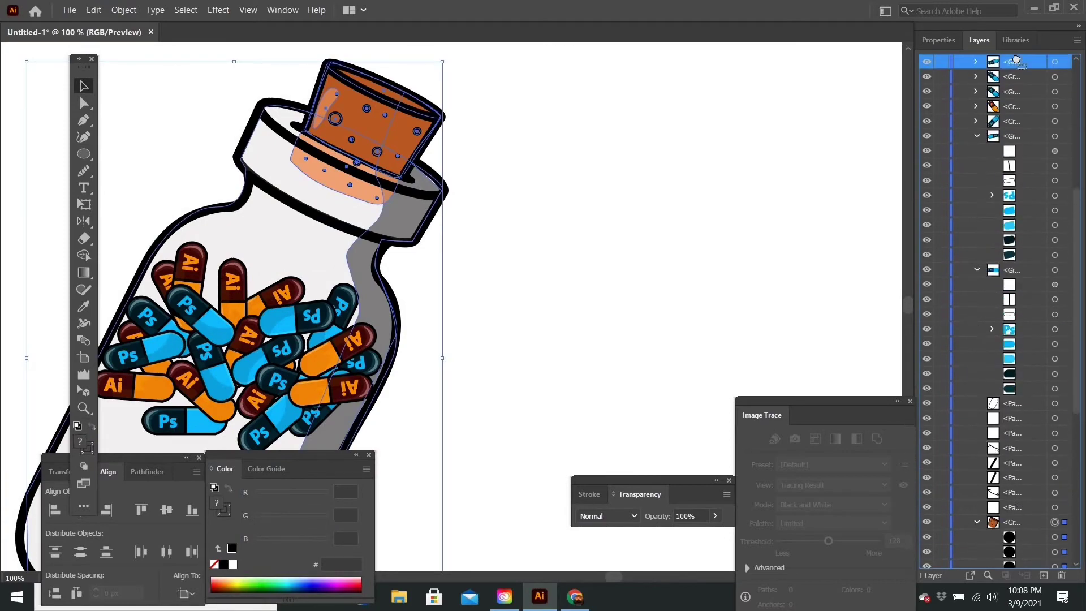
scroll(495, 294, "down", 1)
scroll(493, 294, "up", 3)
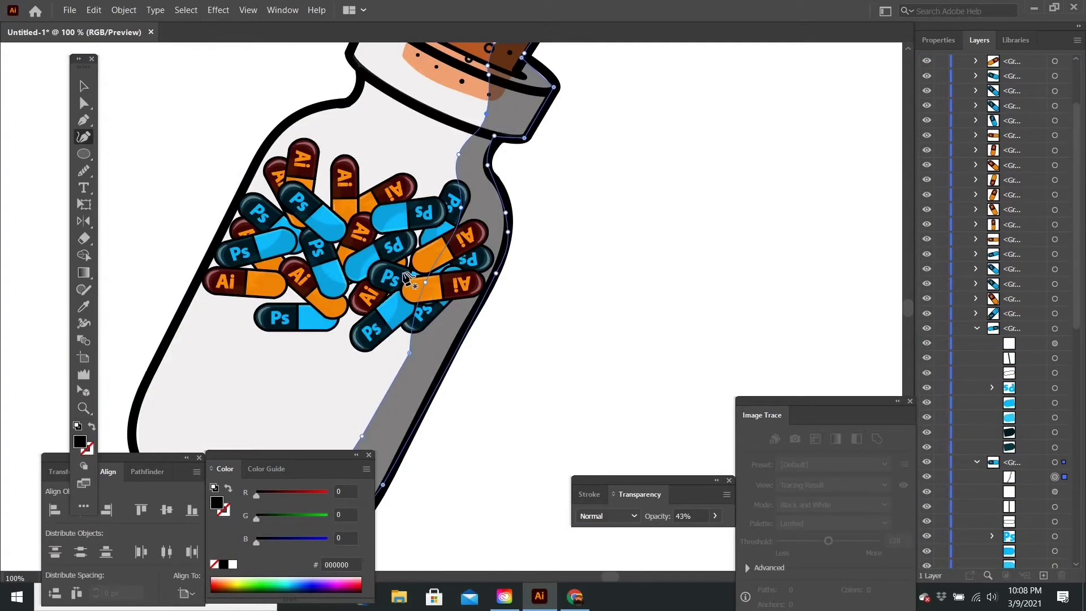
scroll(493, 272, "down", 4)
scroll(501, 165, "up", 4)
key("p")
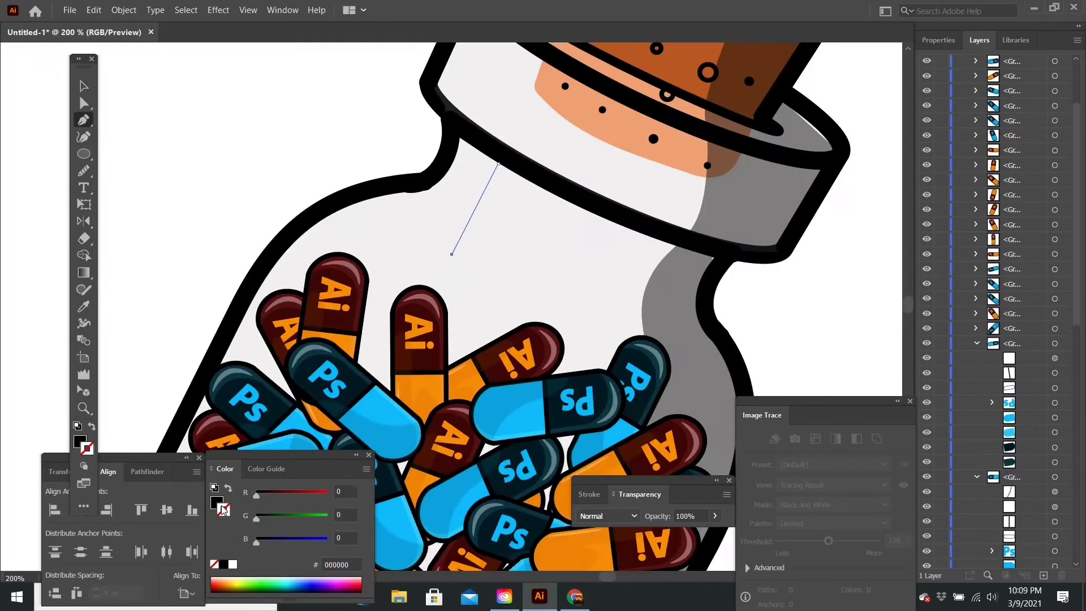
key("shift+x")
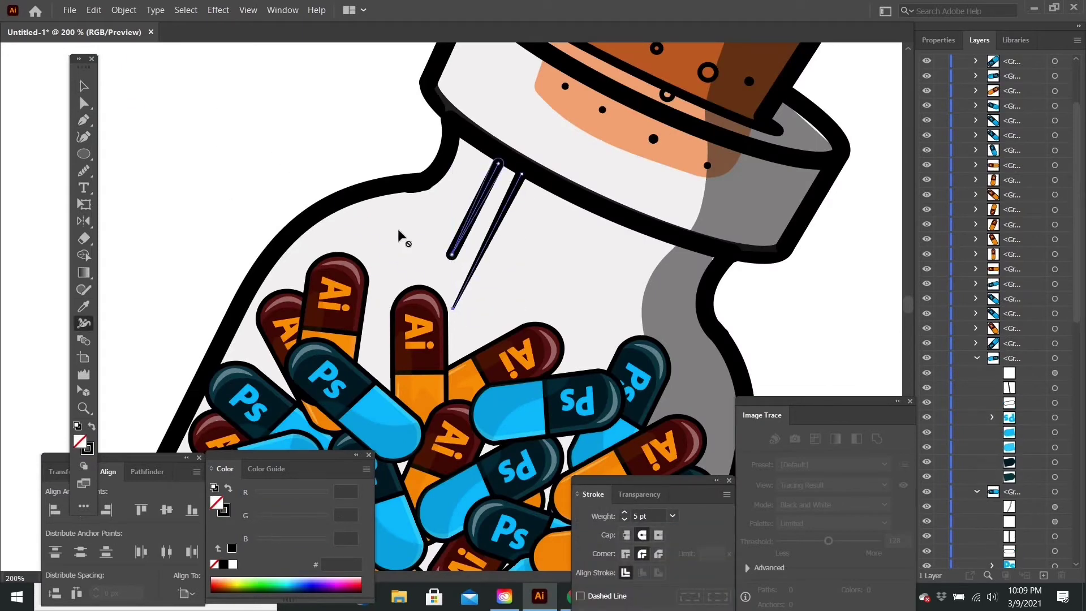
key("ctrl+0")
- Drag-select several pills together
scroll(375, 230, "up", 2)
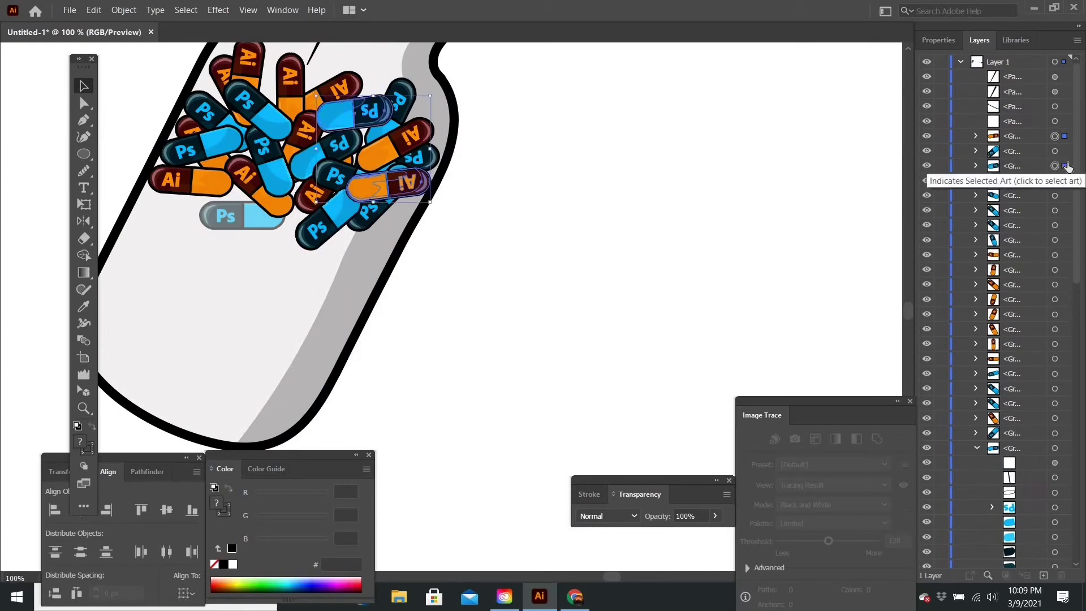
left_click_drag(1066, 166, 1066, 202)
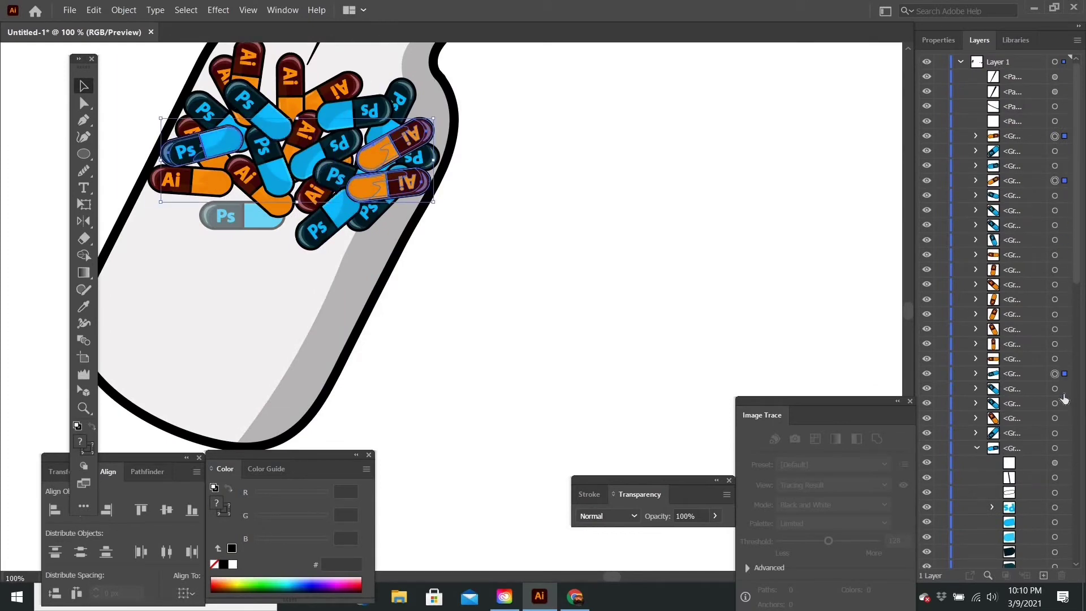
scroll(541, 230, "down", 2)
scroll(633, 232, "down", 2)
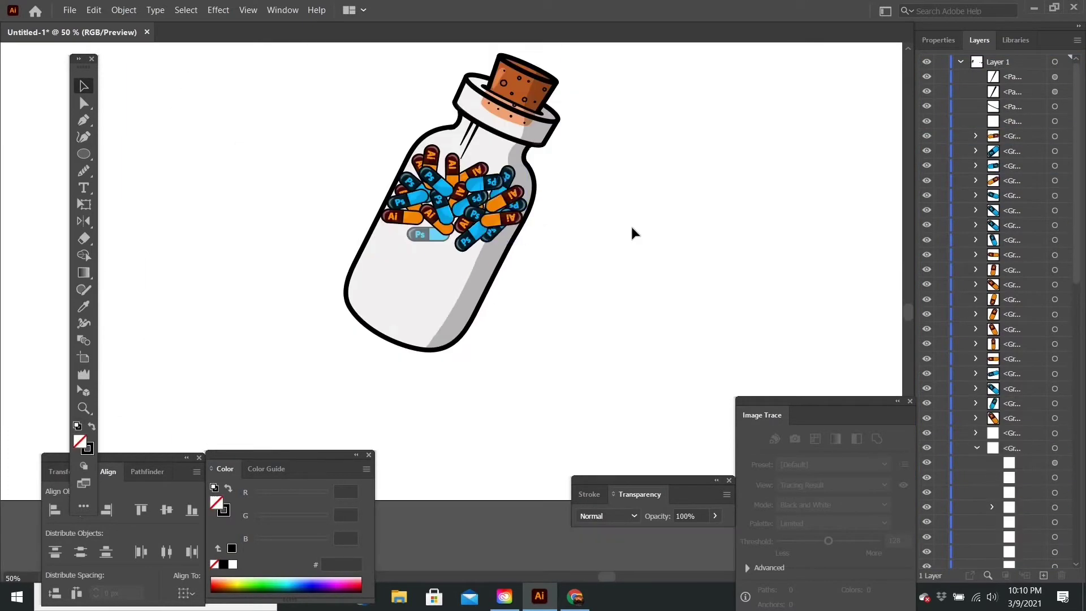
scroll(633, 232, "up", 2)
- Restack the pill groups in the Layers panel below the other bottle paths
left_click(1065, 195, "shift")
left_click_drag(1065, 210, 1064, 424)
left_click(807, 332)
scroll(807, 332, "down", 3)
scroll(1022, 557, "down", 10)
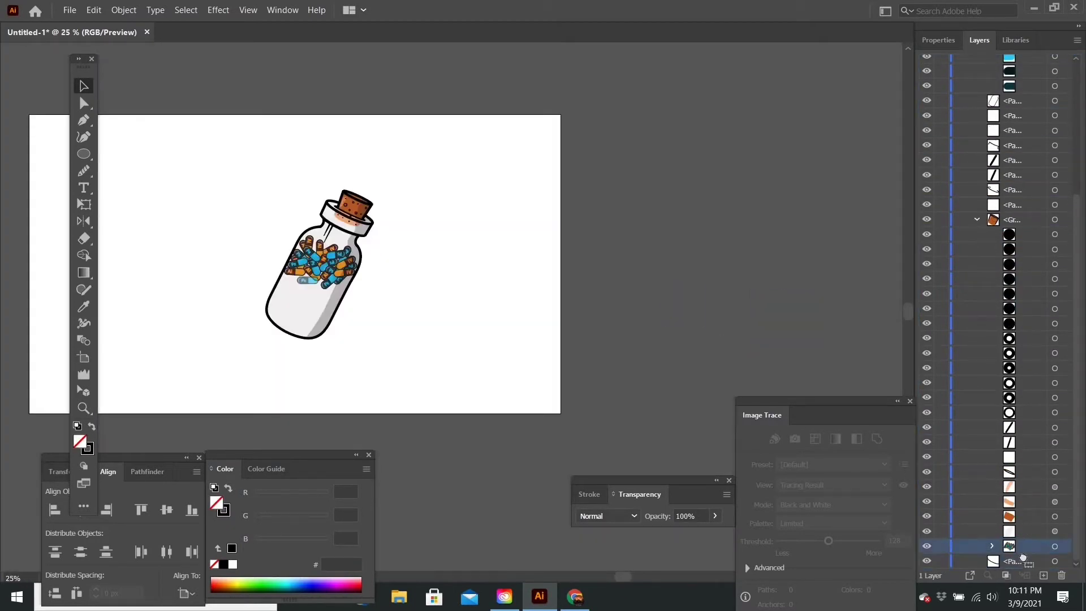
left_click_drag(1023, 557, 1023, 565)
scroll(800, 387, "up", 3)
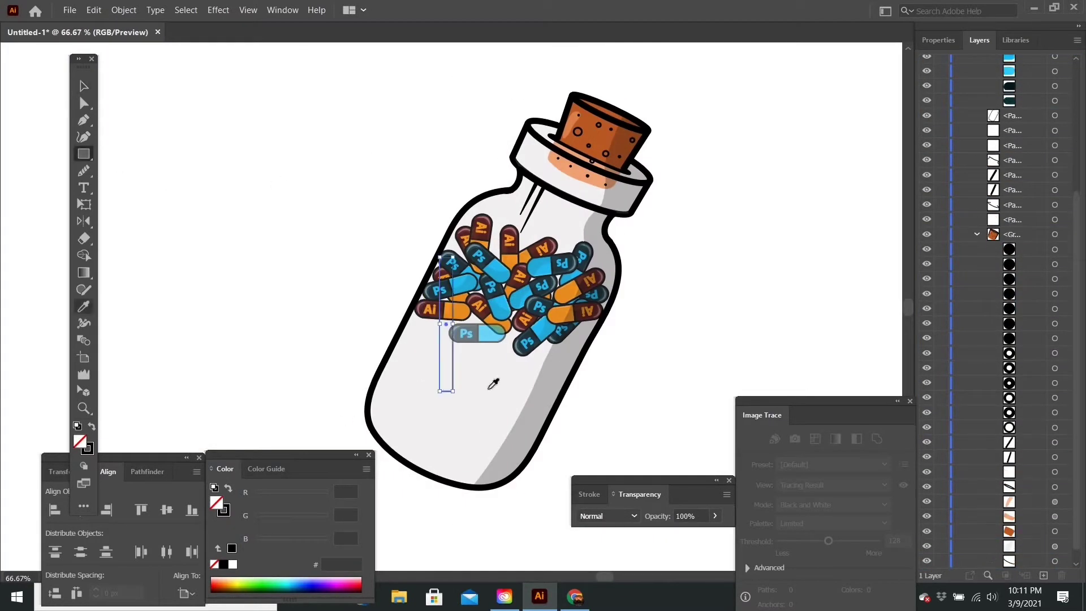
scroll(601, 419, "up", 1, "alt")
- Set the highlight streak's opacity to 65% and select all the artwork
double_click(691, 514)
type("65")
key("Return")
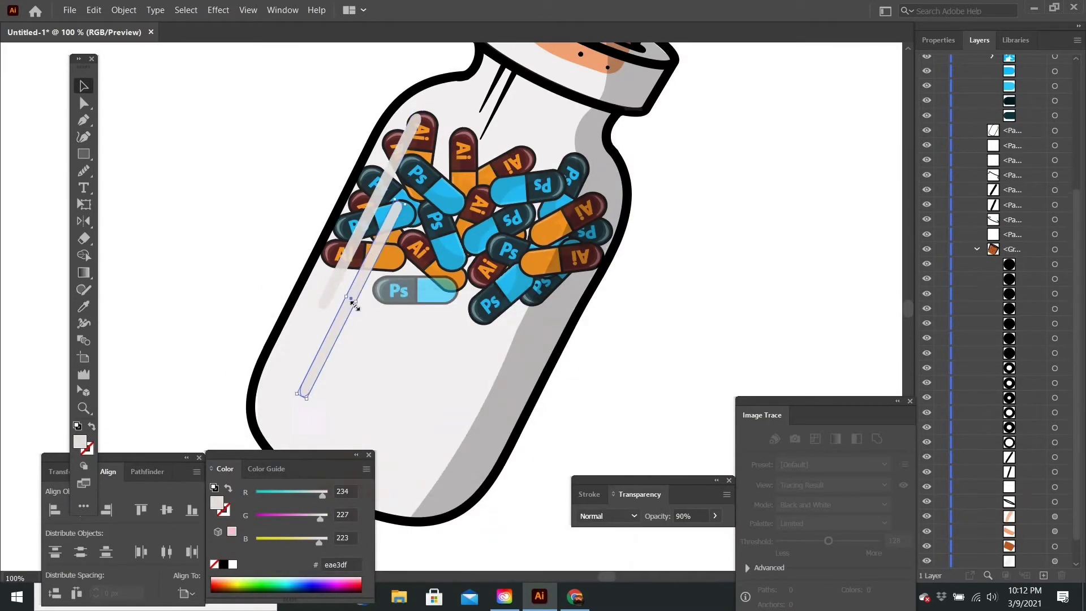
scroll(583, 254, "down", 3, "alt")
key("ctrl+a")
scroll(582, 254, "up", 2, "alt")
- Group the bottle artwork and add an artboard-sized rectangle filled with cyan #98e9f4
key("ctrl+g")
scroll(595, 303, "down", 1, "alt")
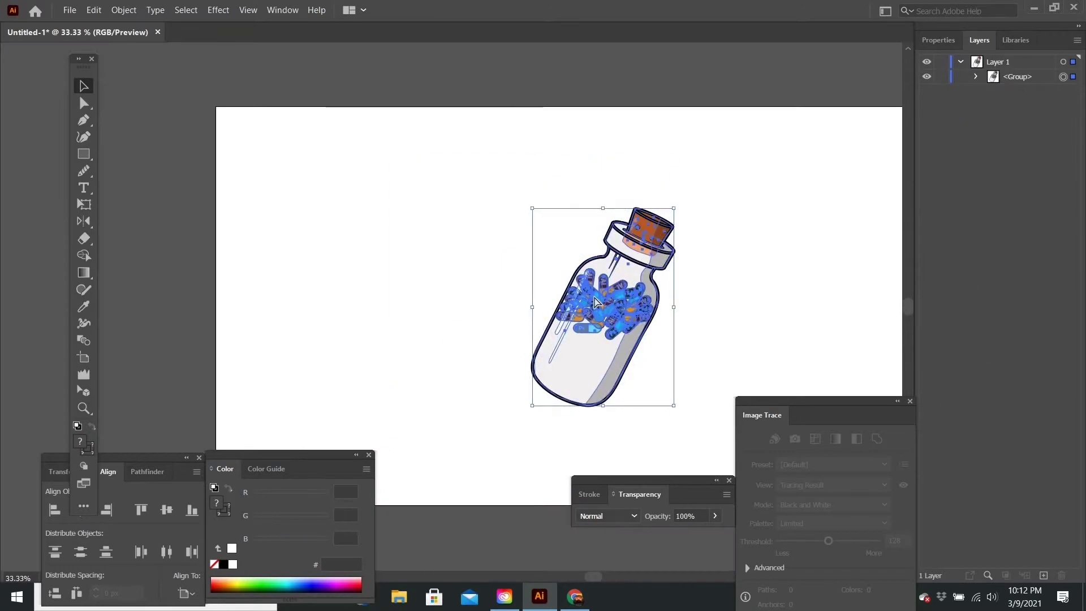
left_click_drag(261, 166, 800, 90)
double_click(80, 441)
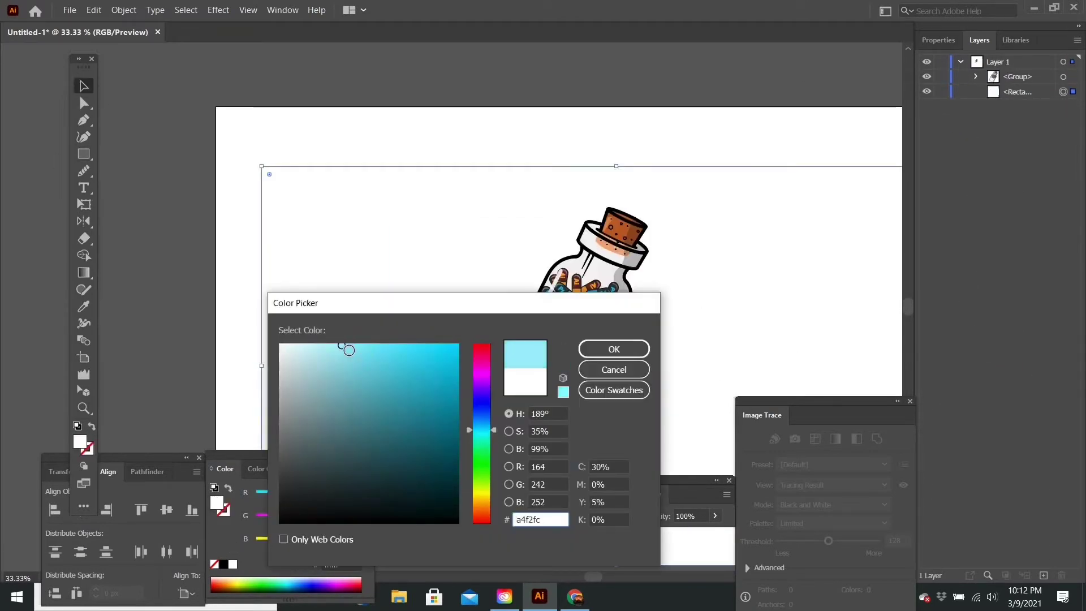
key("Return")
- Expand the bottle group and select the neck line and a white highlight streak
scroll(421, 280, "up", 1, "alt")
scroll(419, 303, "up", 1, "alt")
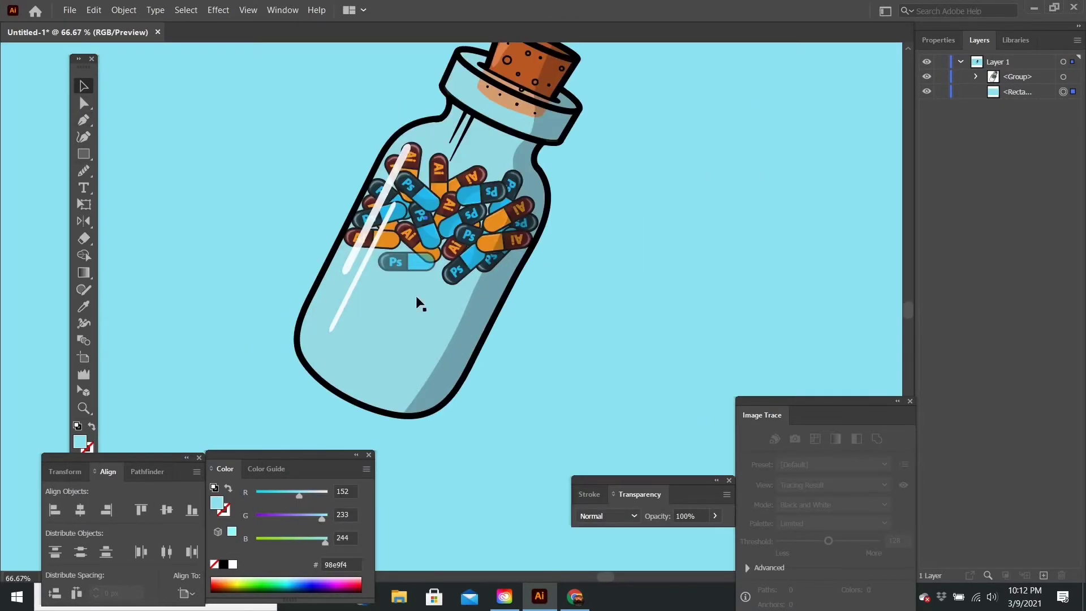
left_click(976, 76)
left_click(993, 91)
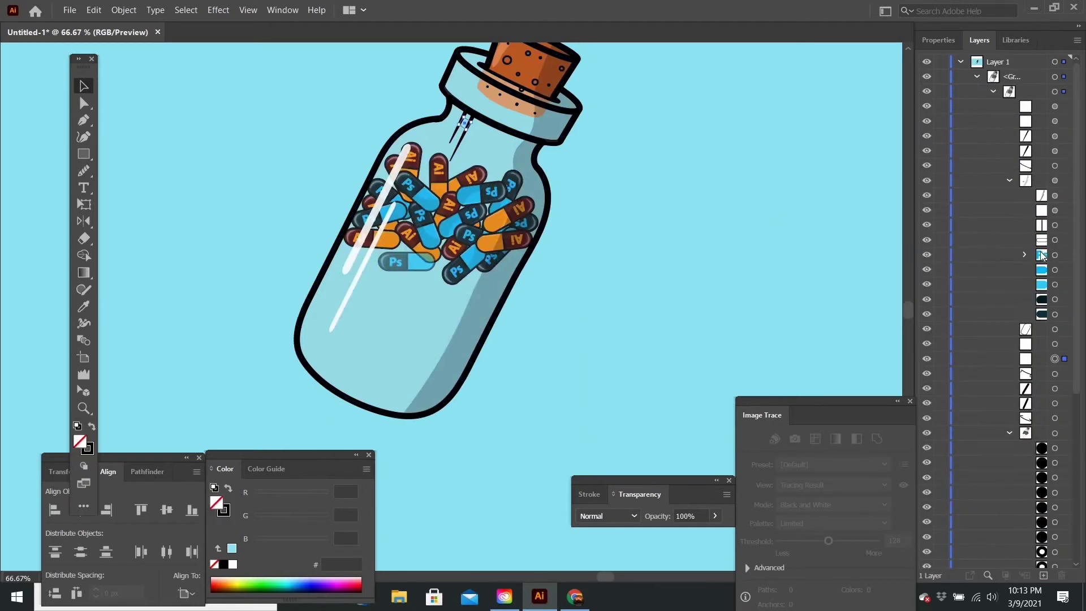
left_click(1065, 220)
scroll(517, 296, "up", 1, "alt")
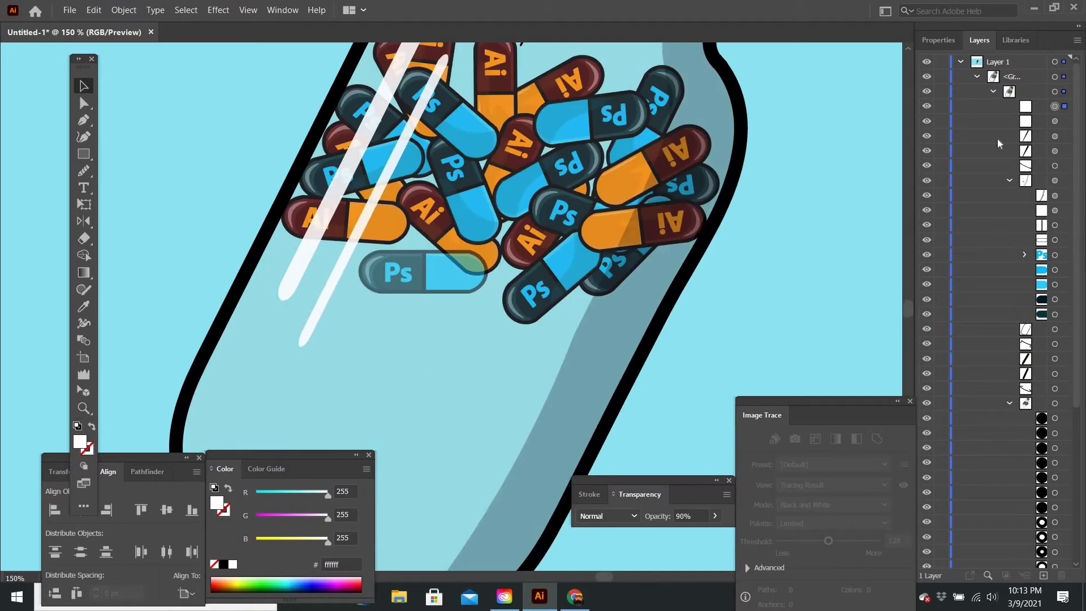
scroll(431, 172, "up", 1, "alt")
scroll(430, 192, "down", 5, "alt")
- Cut away the bottle's lower part with a tilted rectangle along the water line
key("m")
left_click_drag(470, 306, 378, 266)
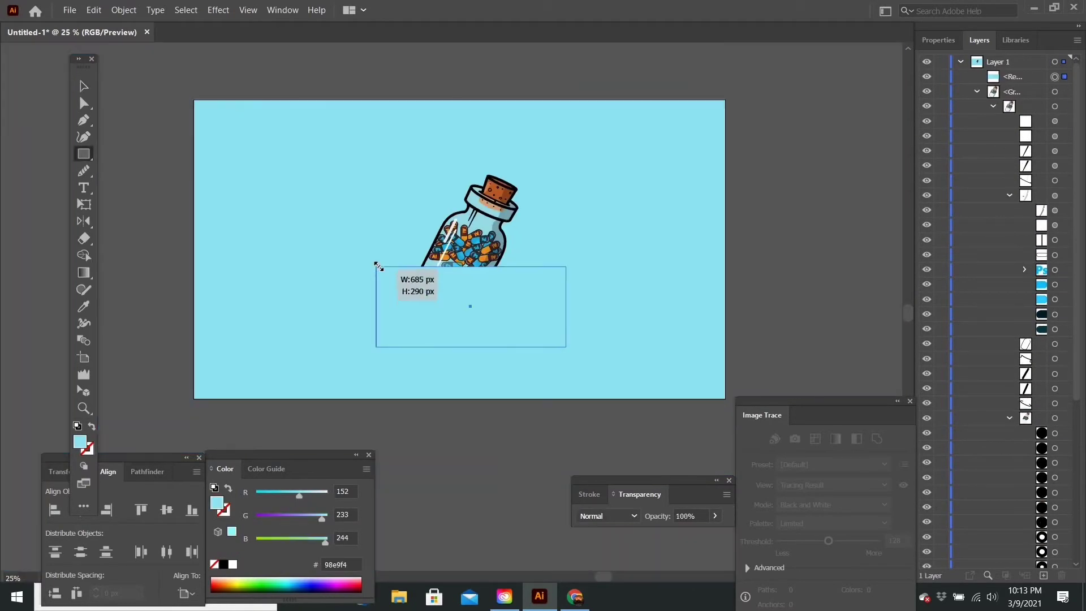
left_click(92, 94)
scroll(505, 320, "up", 1, "alt")
left_click_drag(504, 320, 489, 378)
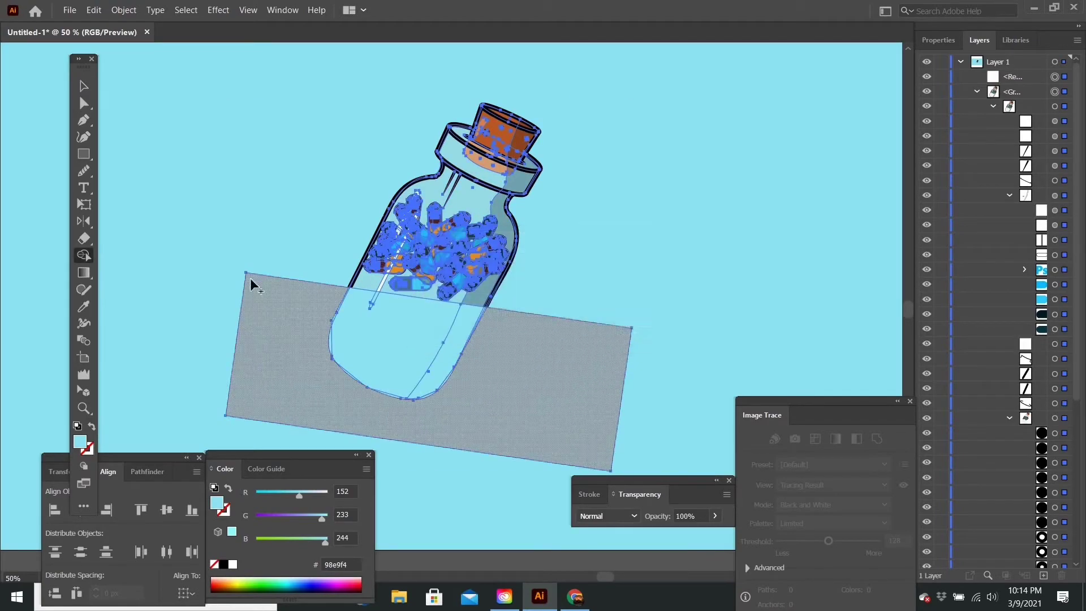
left_click(144, 471)
left_click(80, 511)
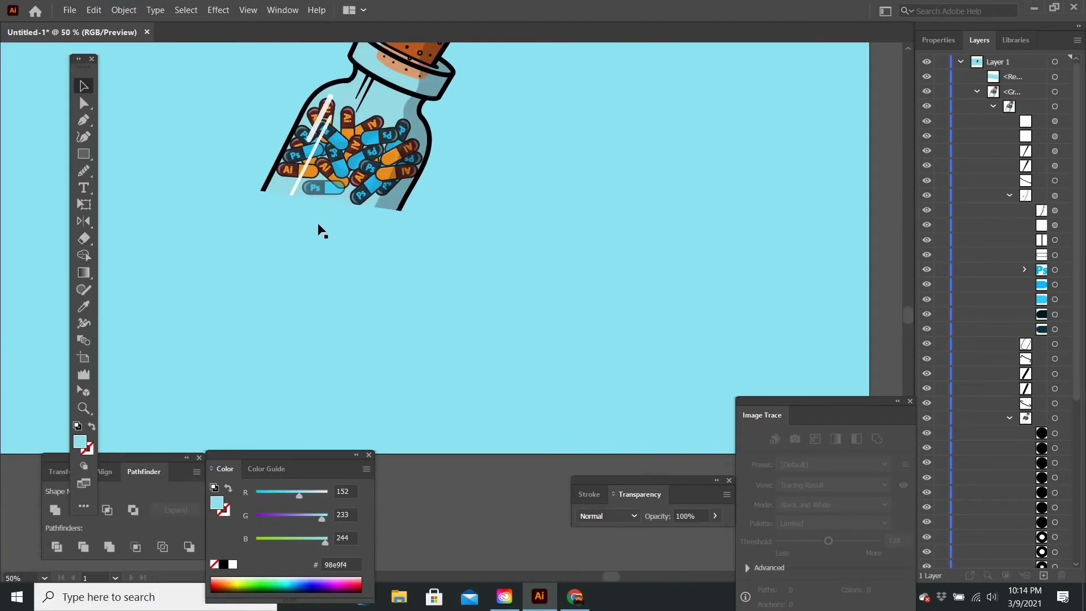
scroll(416, 224, "down", 5, "alt")
scroll(473, 216, "up", 6, "alt")
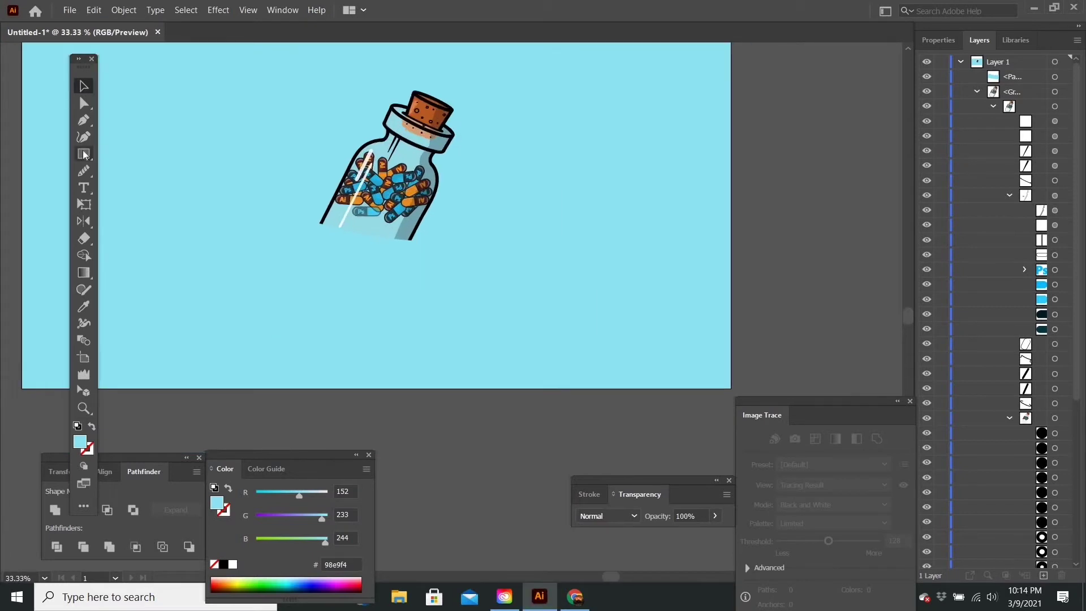
- Add a black-outlined ellipse at the bottle's waterline and trim its upper arc
key("l")
left_click_drag(486, 307, 286, 188)
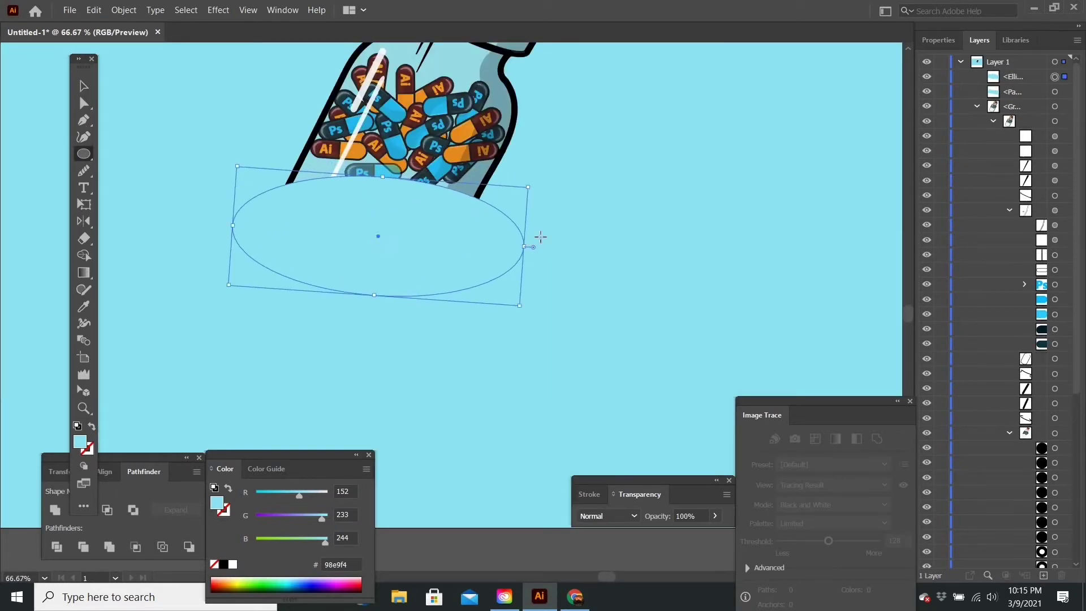
key("v")
left_click_drag(371, 249, 357, 258)
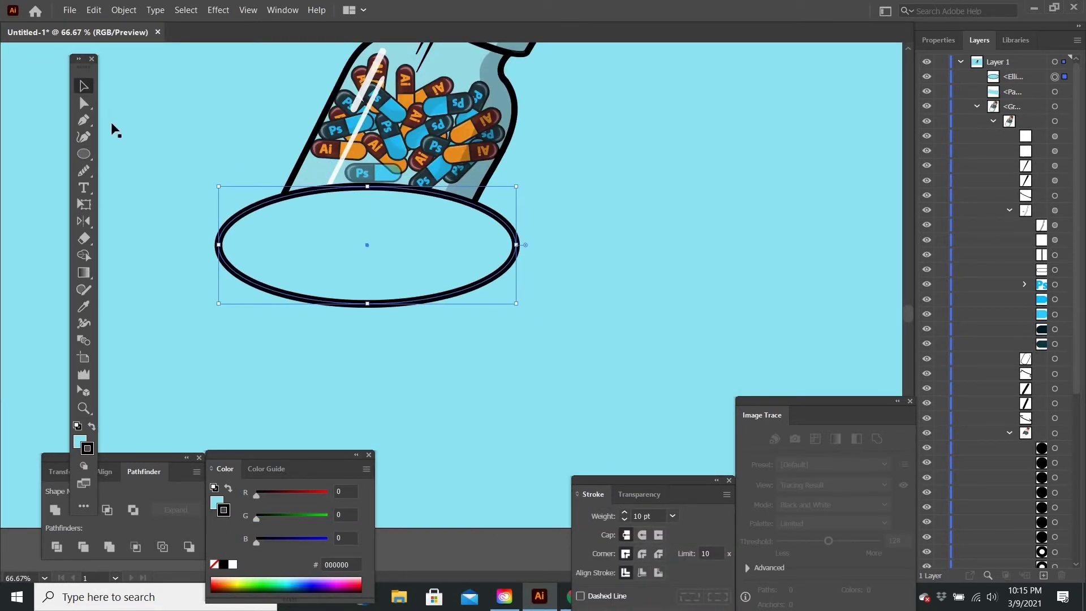
left_click(220, 240)
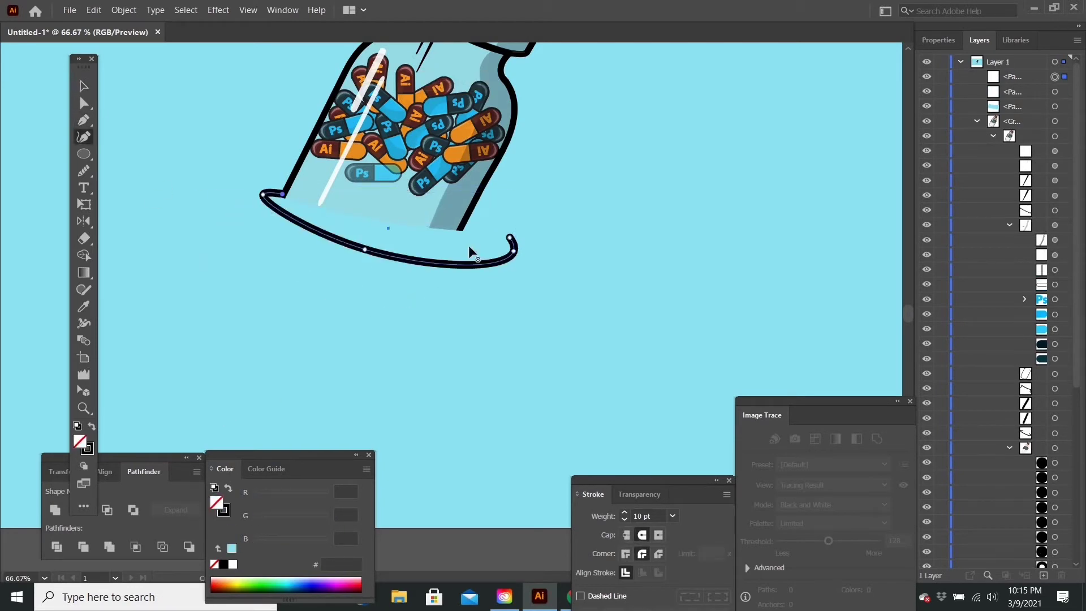
scroll(475, 252, "down", 3, "alt")
scroll(456, 260, "up", 6, "alt")
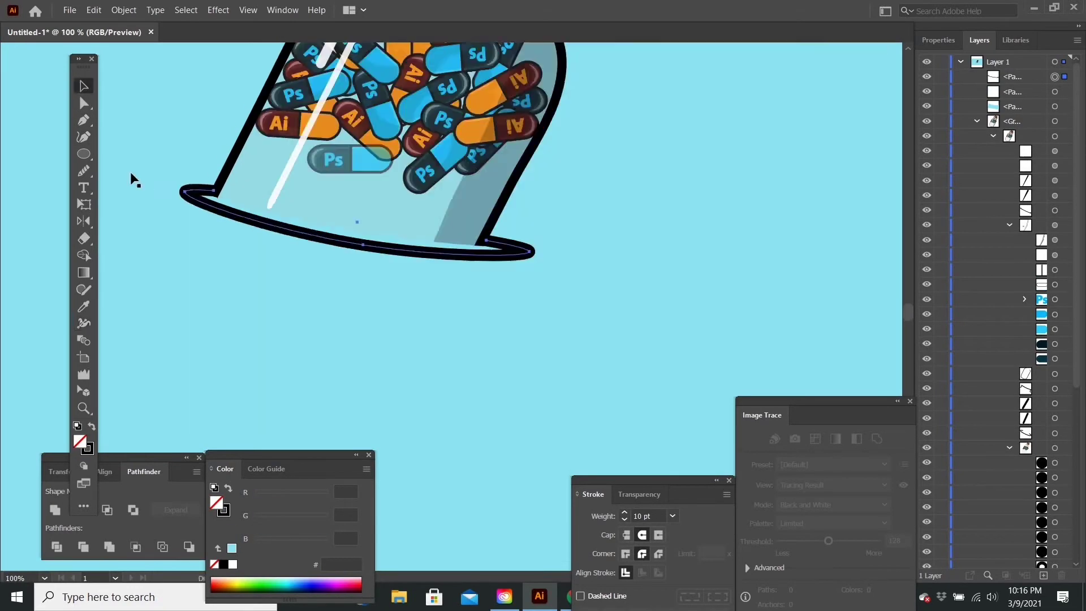
- Thicken the middle of the ripple arc with the Width tool and delete the unwanted arc
key("shift+w")
left_click_drag(509, 317, 511, 331)
scroll(509, 316, "down", 4, "alt")
key("v")
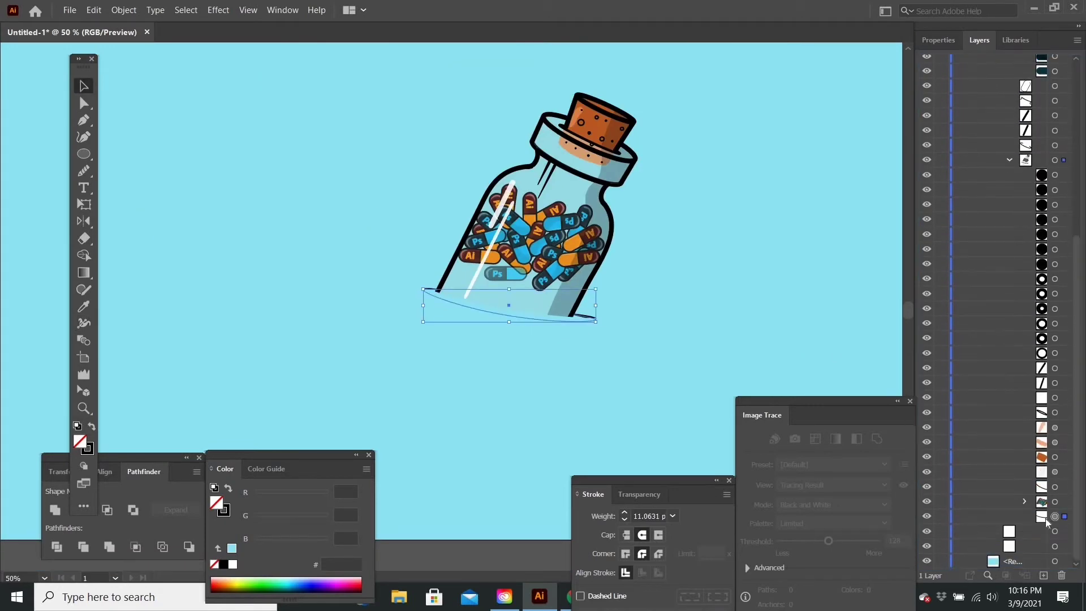
left_click(506, 361)
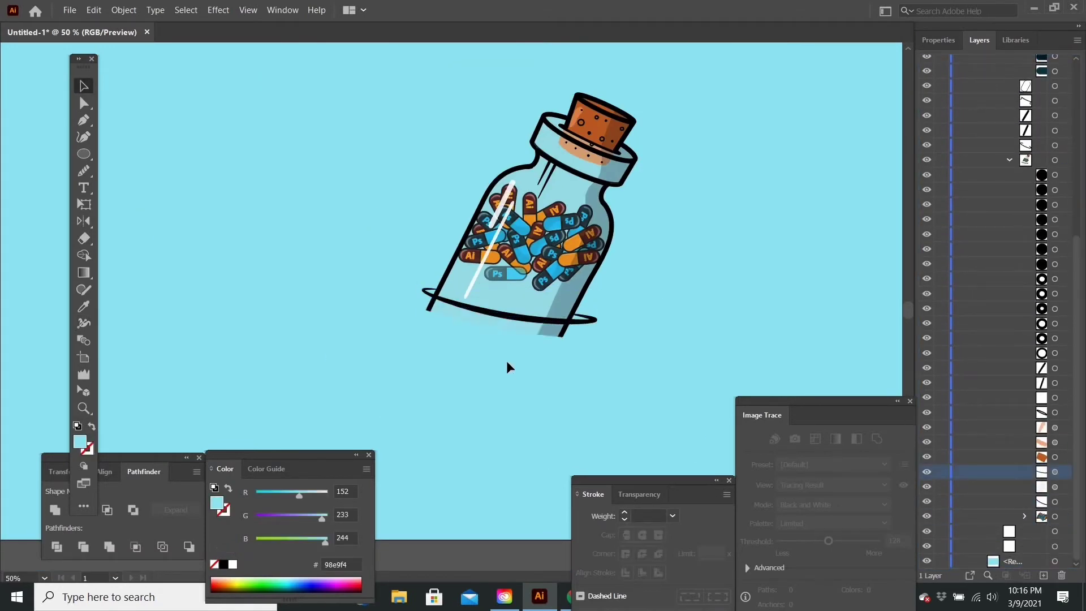
key("Delete")
scroll(1024, 565, "down", 5)
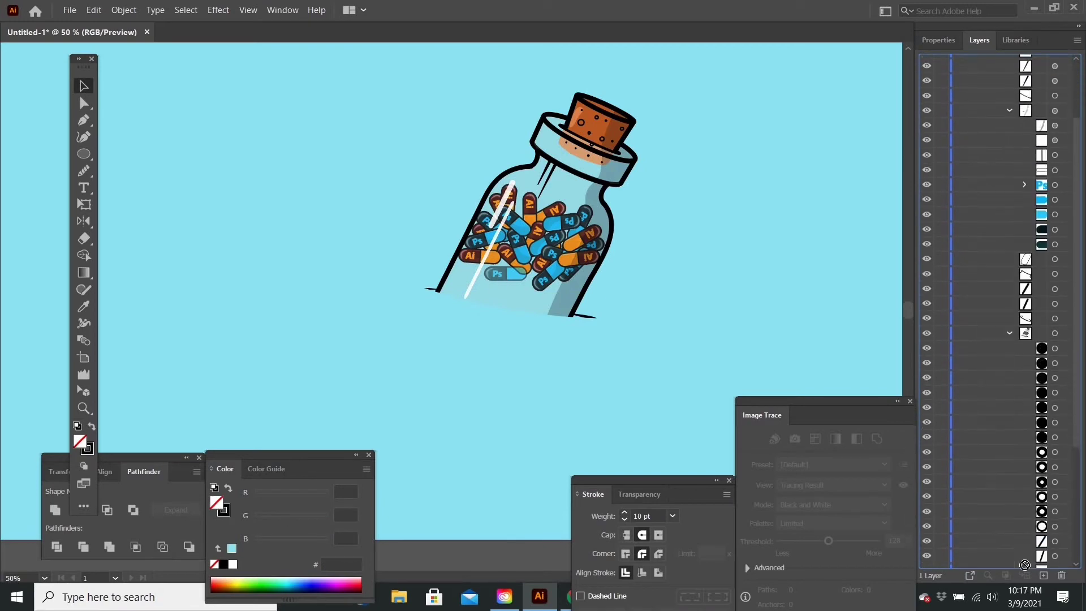
- Select the waterline ellipse in the Layers panel and zoom in on it
left_click(1054, 516)
key("ctrl+minus")
scroll(1045, 441, "up", 1)
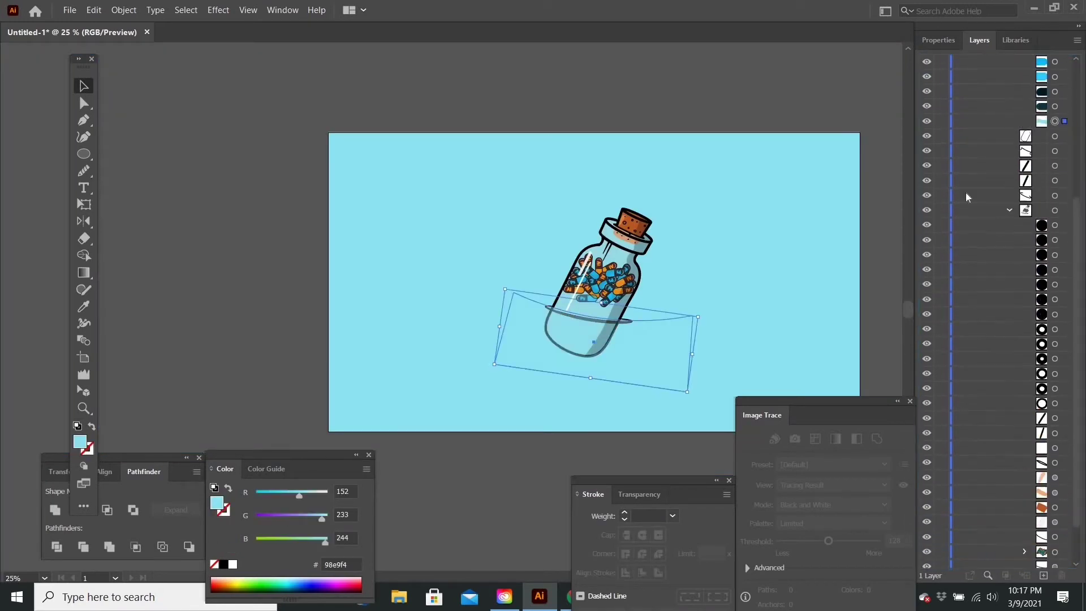
left_click(1055, 548)
key("ctrl+plus")
key("ctrl+plus")
key("ctrl+plus")
left_click(1055, 546)
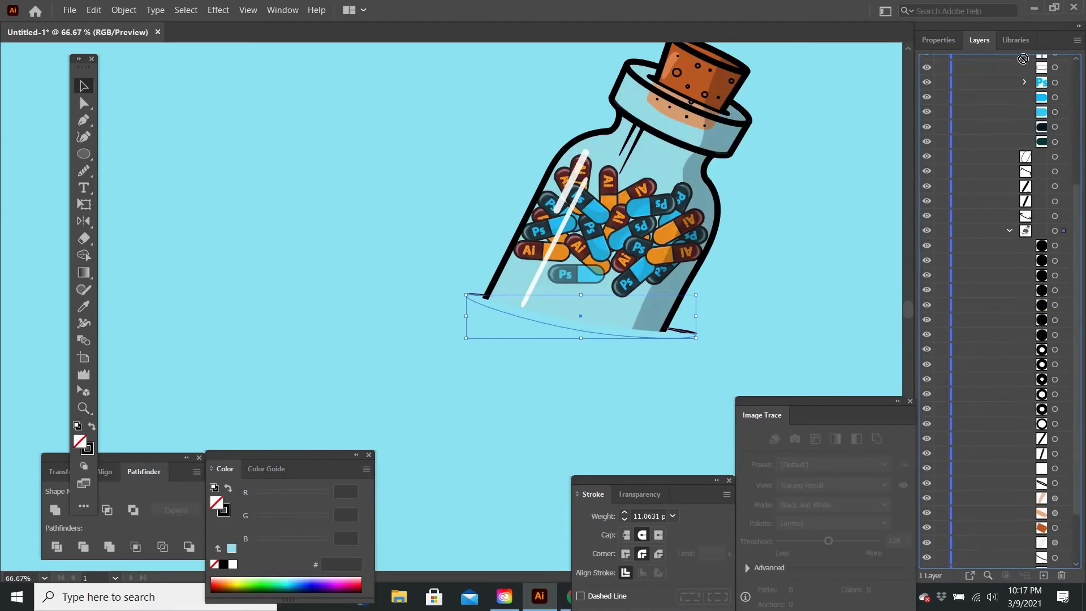
scroll(1018, 283, "up", 10)
key("ctrl+minus")
key("ctrl+plus")
key("ctrl+plus")
key("ctrl+plus")
- Reshape the waterline ellipse and give it a teal #319ba3 stroke with no fill
key("shift+grave")
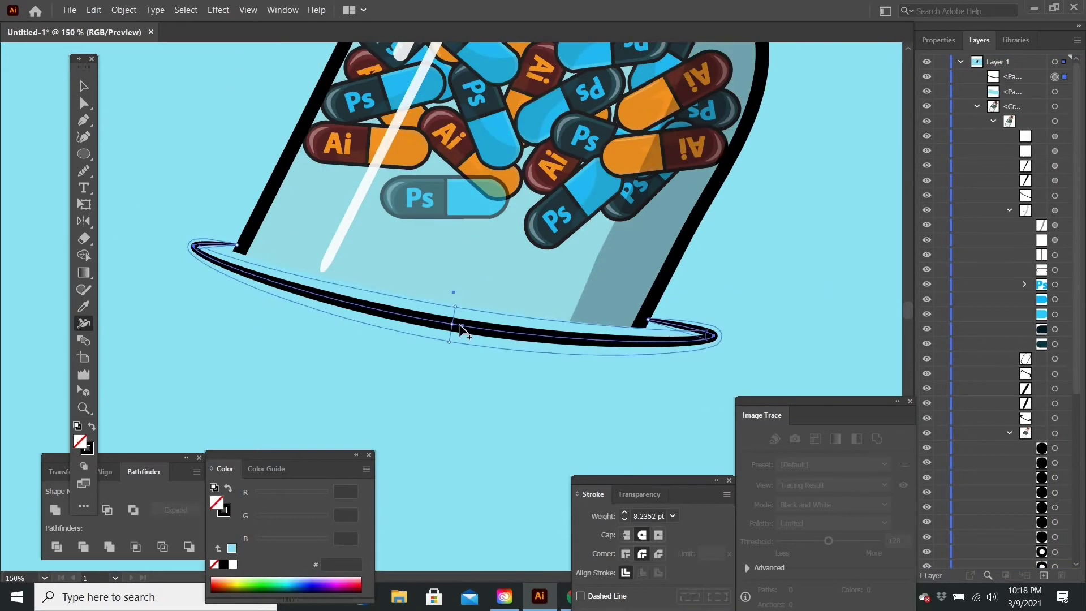
left_click_drag(465, 325, 466, 317)
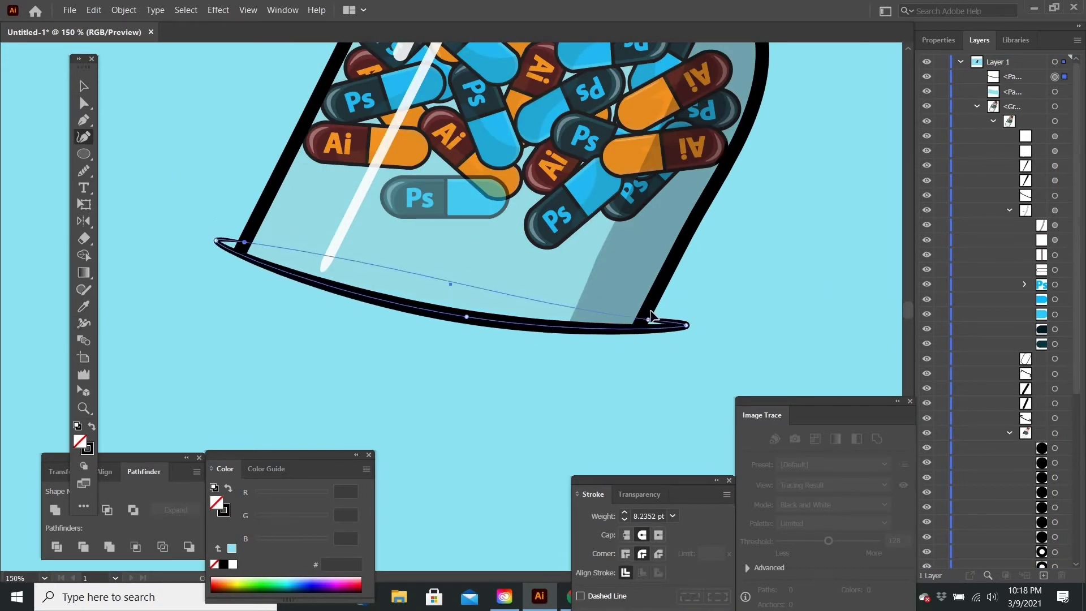
left_click(83, 306)
left_click(274, 311)
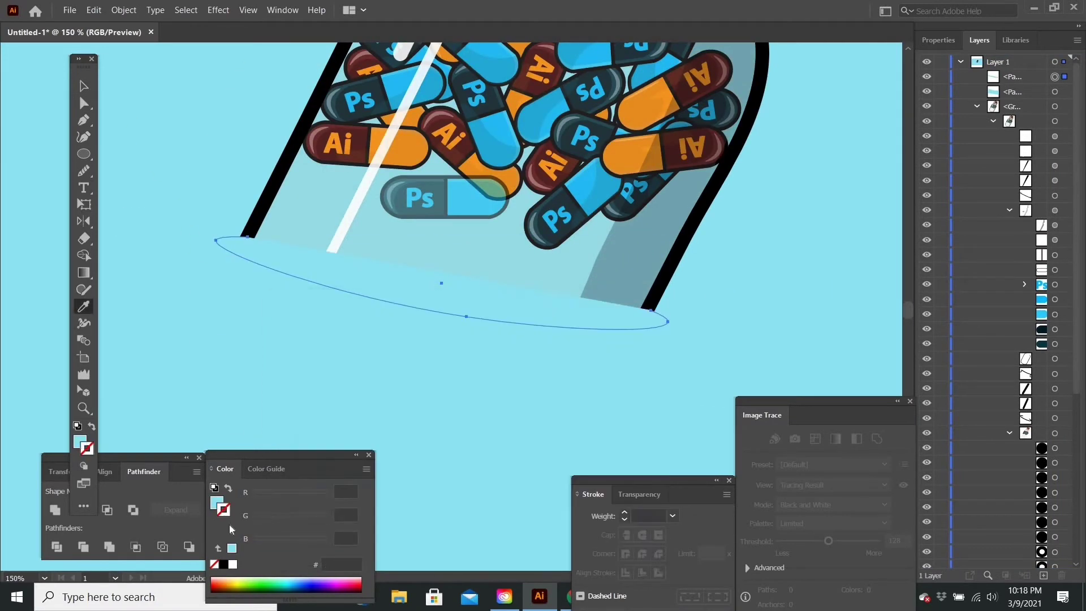
double_click(216, 503)
left_click(616, 347)
key("shift+x")
key("shift+grave")
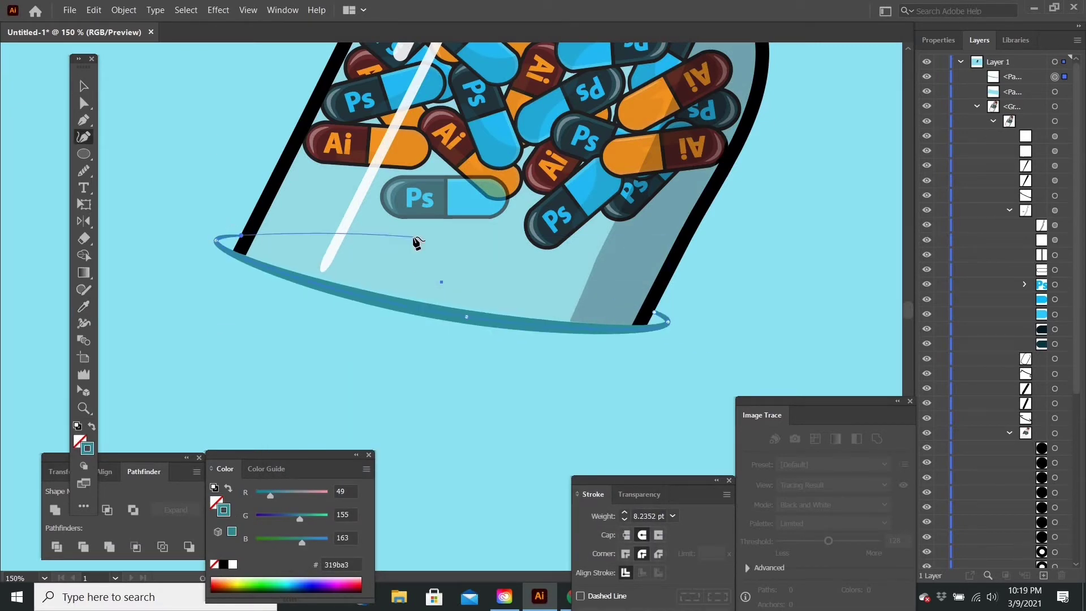
- Draw a ripple curve beside the bottle with a 12.7336 pt teal stroke
key("v")
key("ctrl+minus")
key("ctrl+minus")
key("ctrl+minus")
key("ctrl+minus")
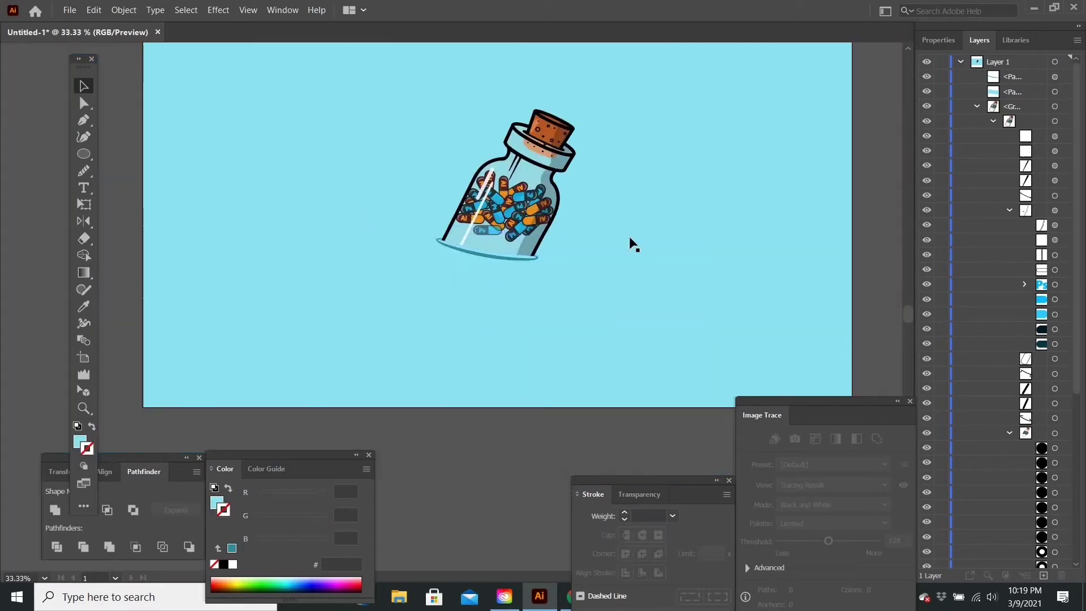
key("ctrl+plus")
key("p")
key("v")
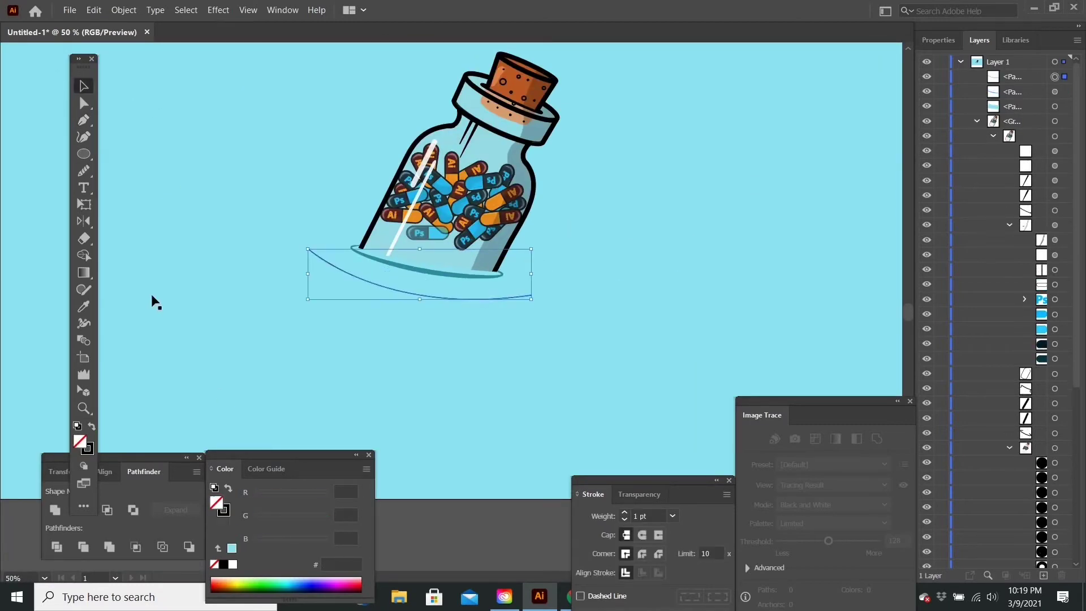
key("shift+x")
left_click_drag(419, 297, 450, 286)
key("ctrl+minus")
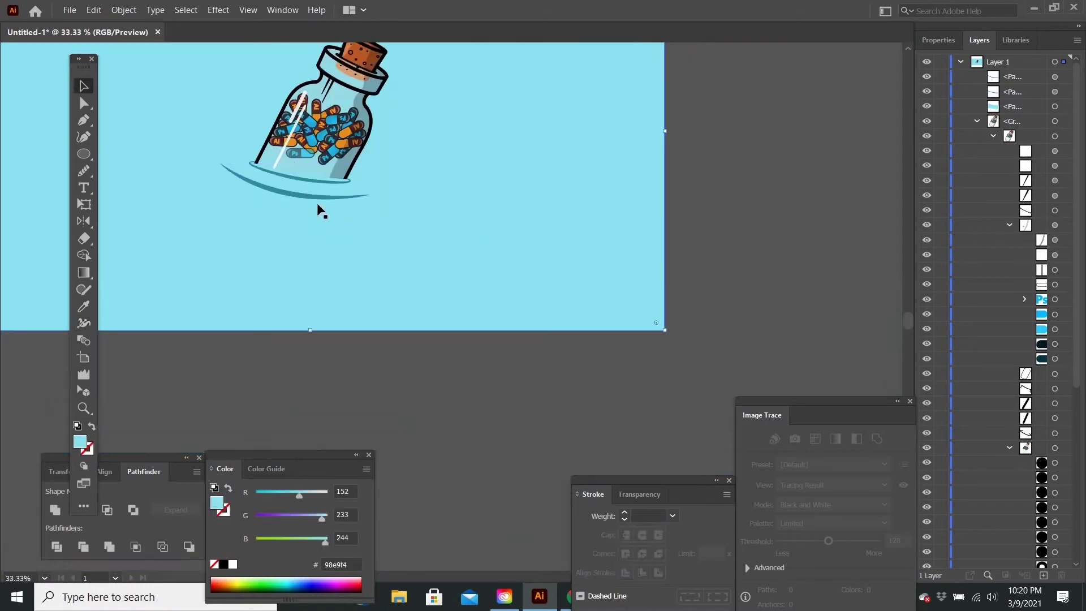
key("ctrl+plus")
left_click(473, 208)
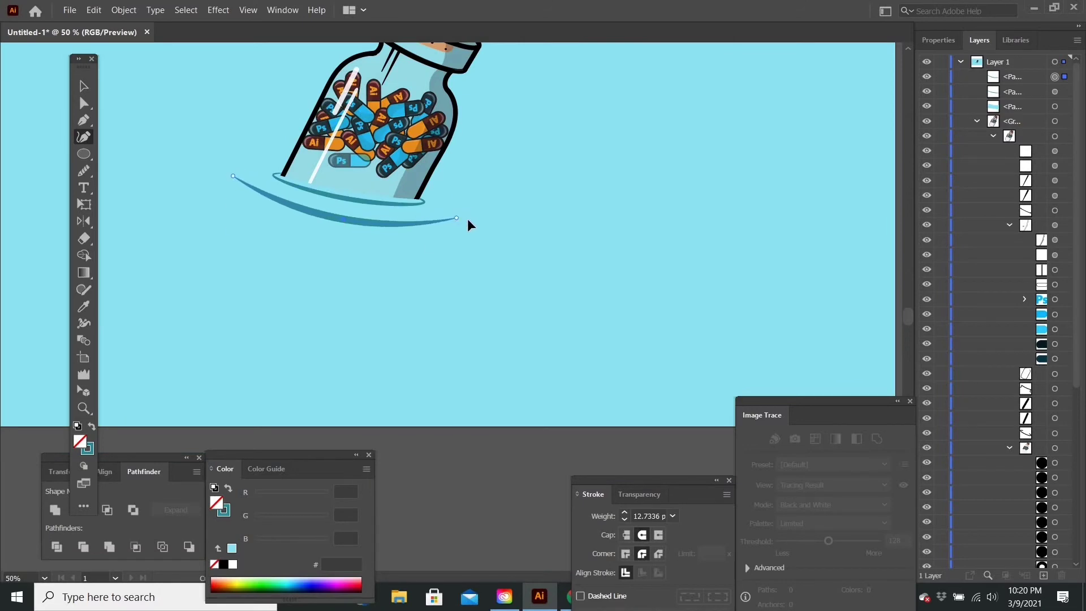
key("p")
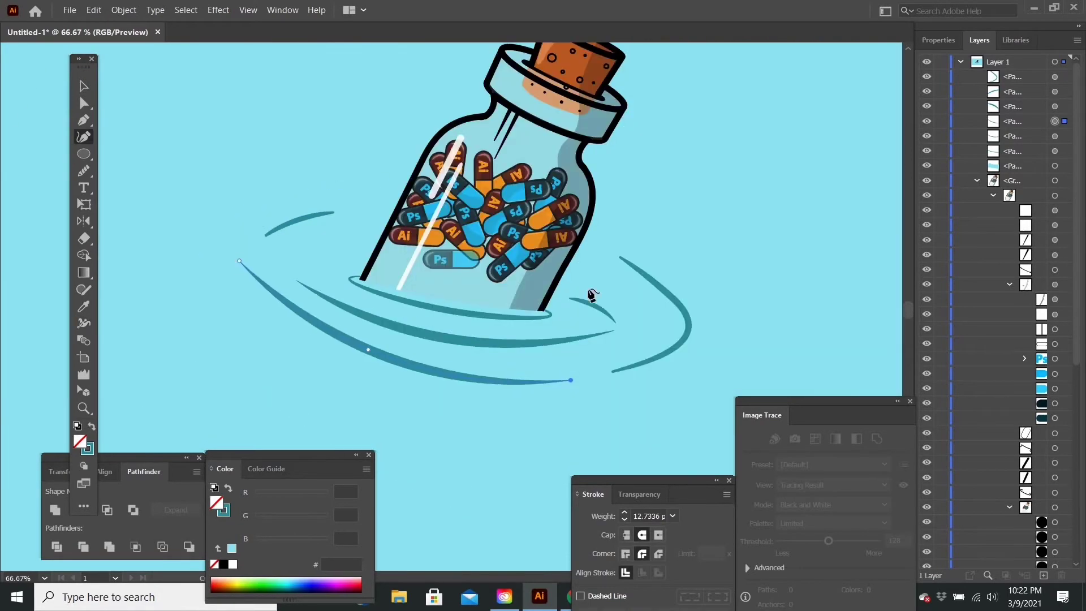
- Select the right-hand ripple curve and the small arc on the bottle rim
key("v")
left_click(655, 322)
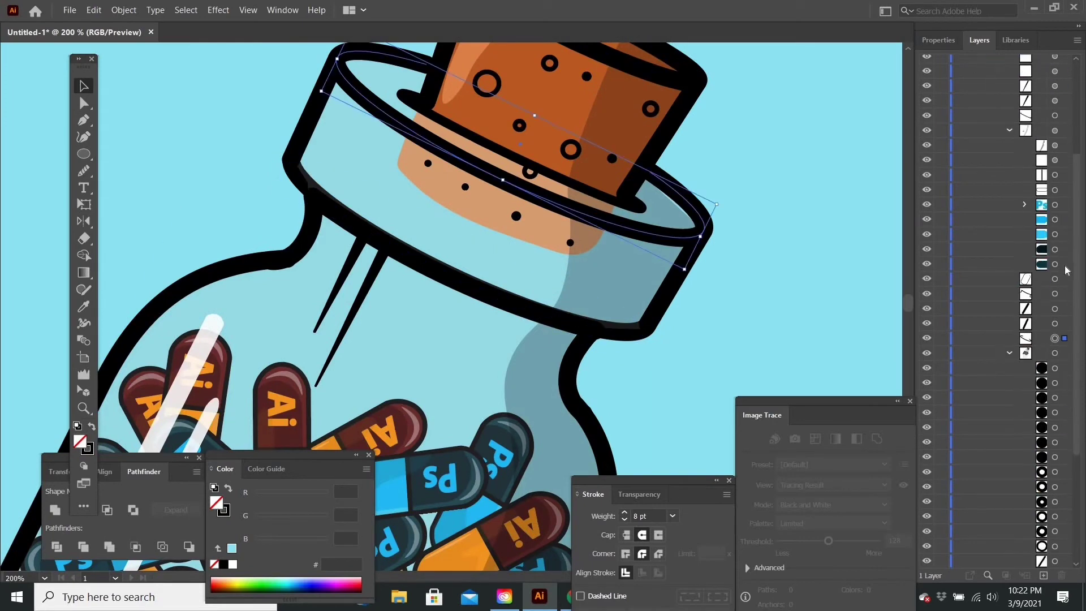
scroll(1066, 339, "down", 3)
left_click(1064, 425)
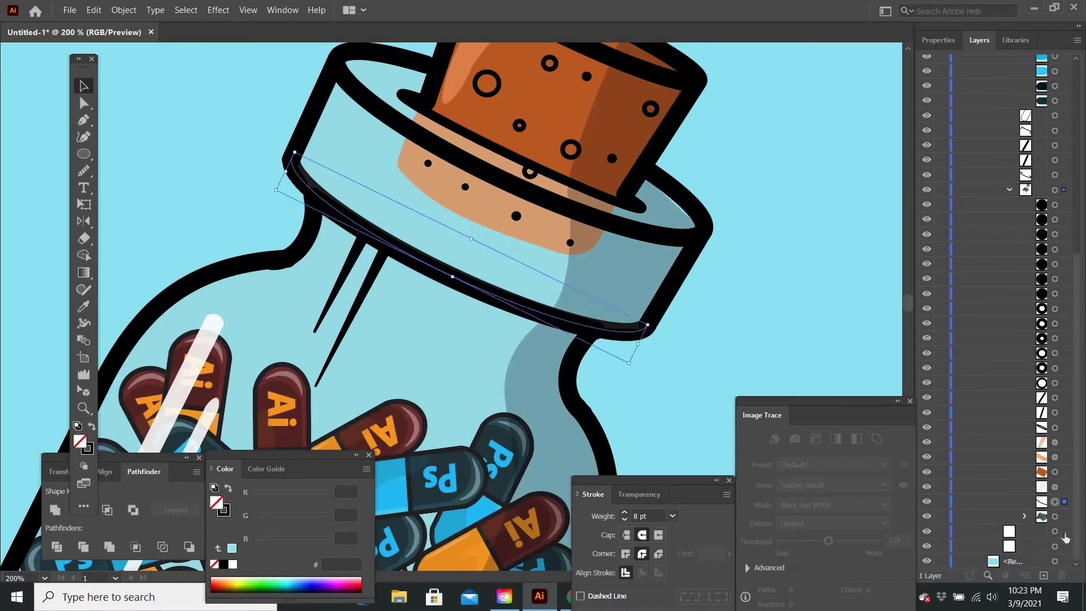
key("ctrl+shift+a")
scroll(1065, 480, "up", 1)
scroll(688, 211, "down", 5)
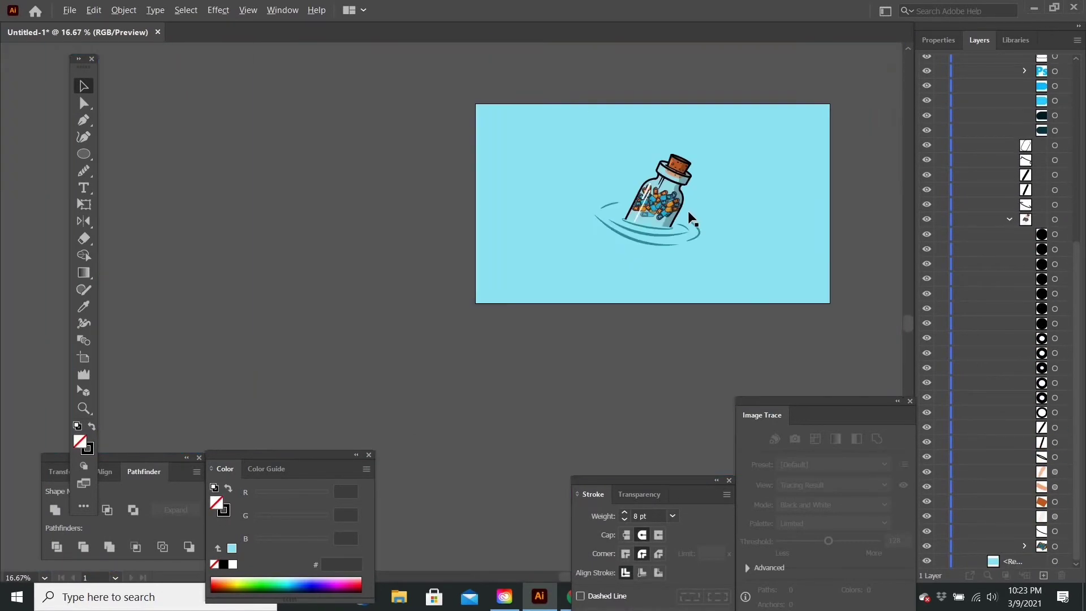
scroll(688, 210, "up", 3)
left_click(1055, 234)
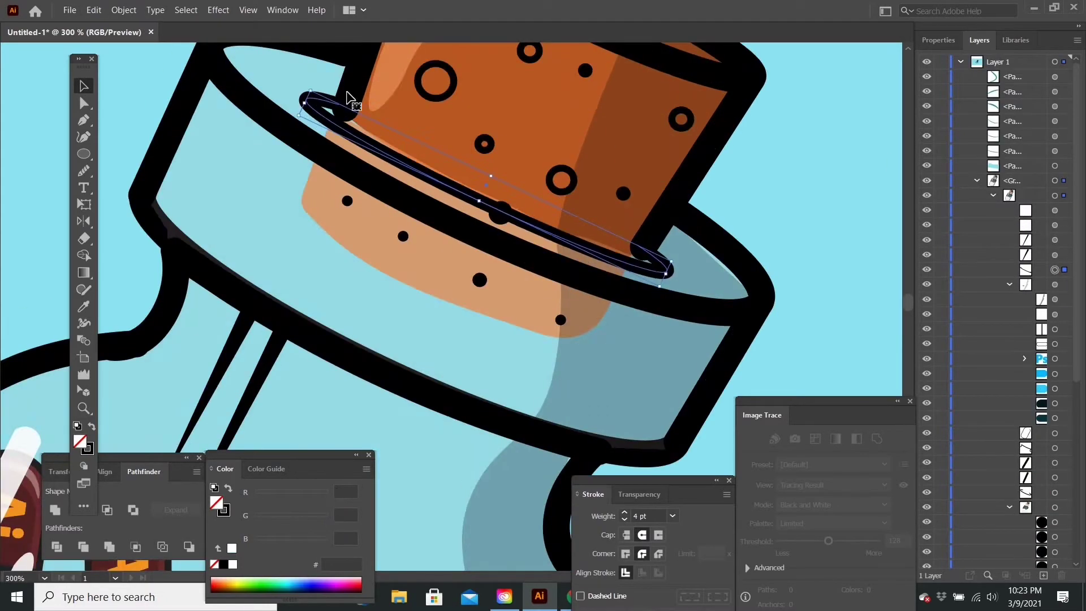
key("ctrl+1")
scroll(797, 214, "down", 1)
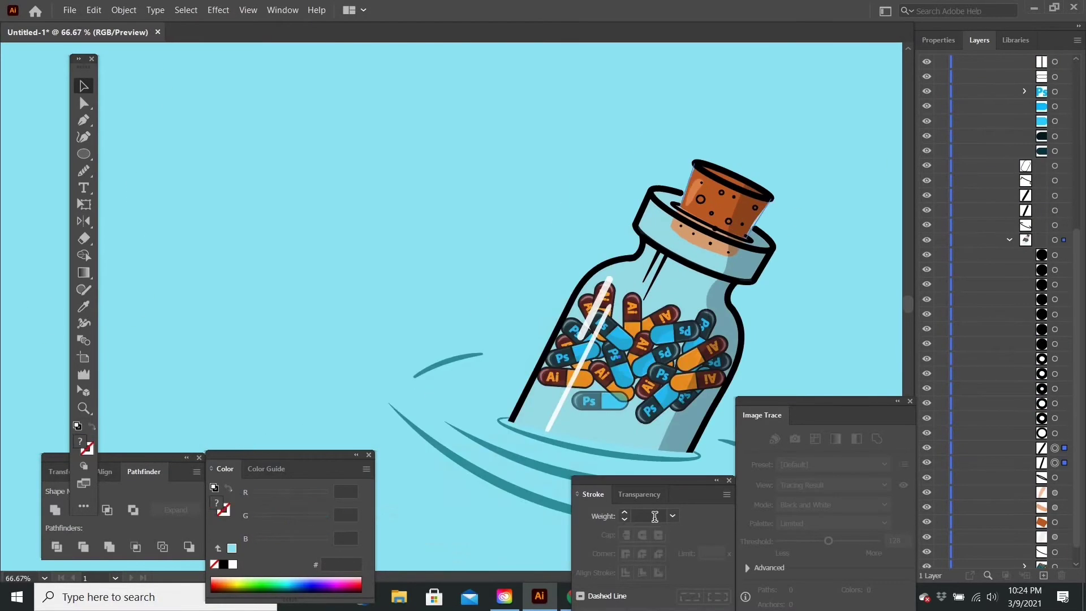
scroll(879, 244, "down", 1)
scroll(588, 298, "up", 2)
scroll(618, 274, "down", 2)
left_click(613, 275)
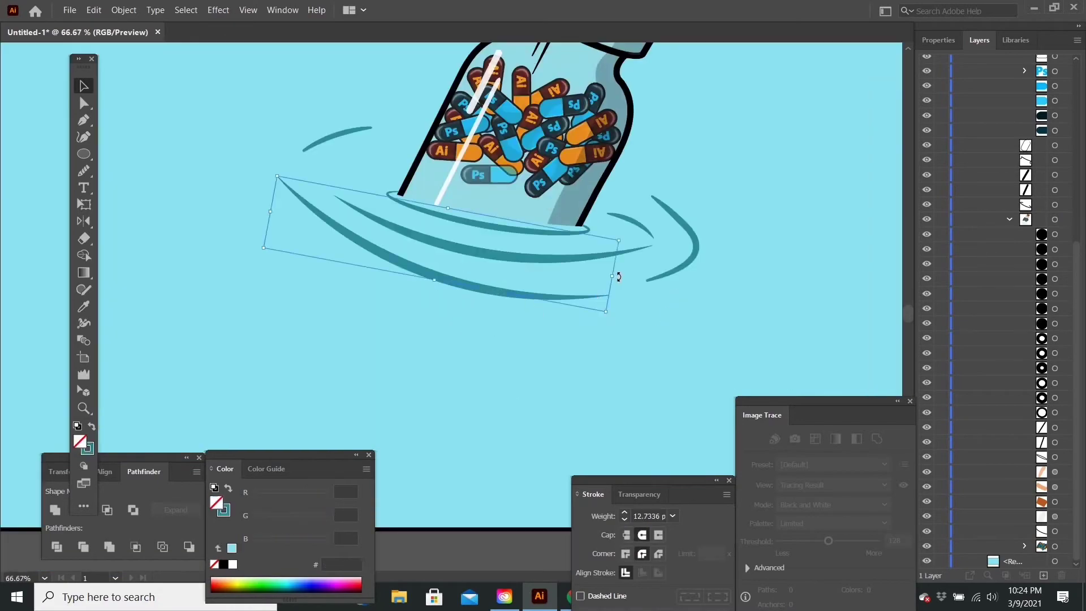
left_click_drag(335, 140, 679, 232)
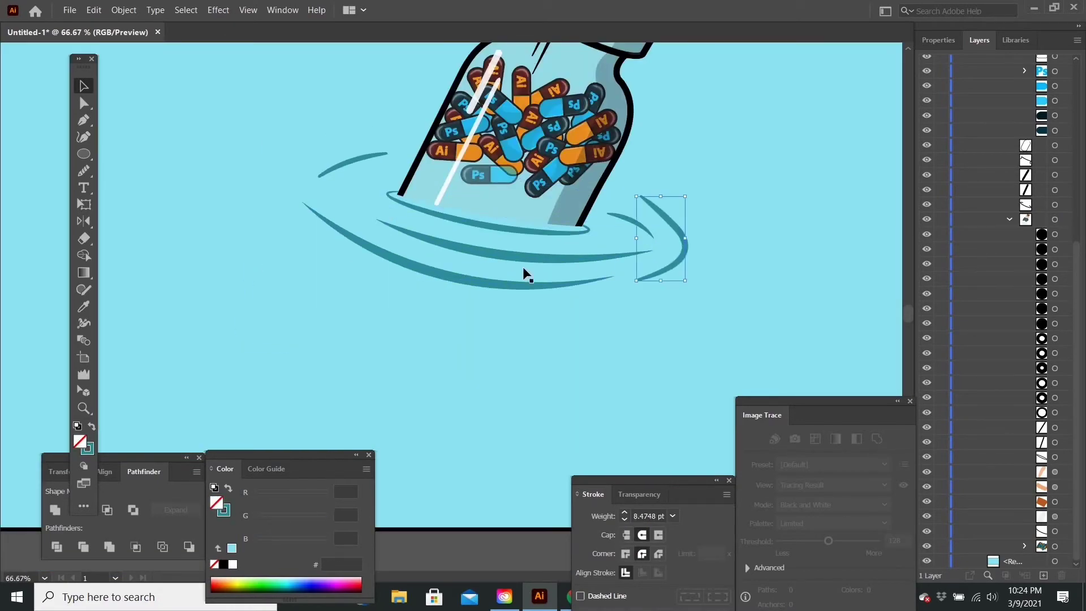
left_click(639, 493)
scroll(577, 76, "up", 2)
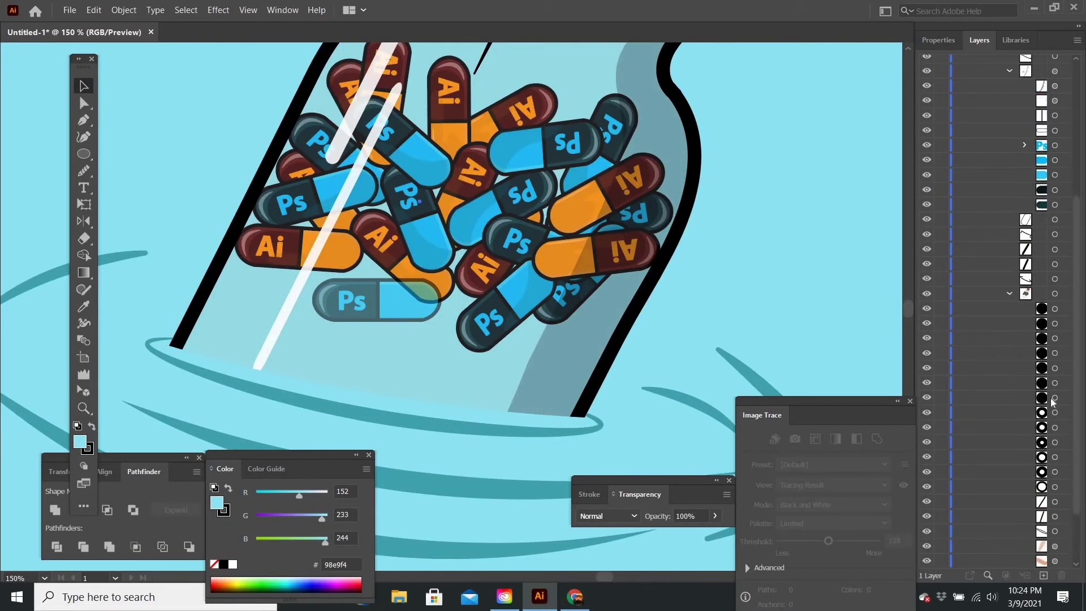
left_click(627, 298)
scroll(605, 311, "down", 3)
scroll(577, 322, "down", 3)
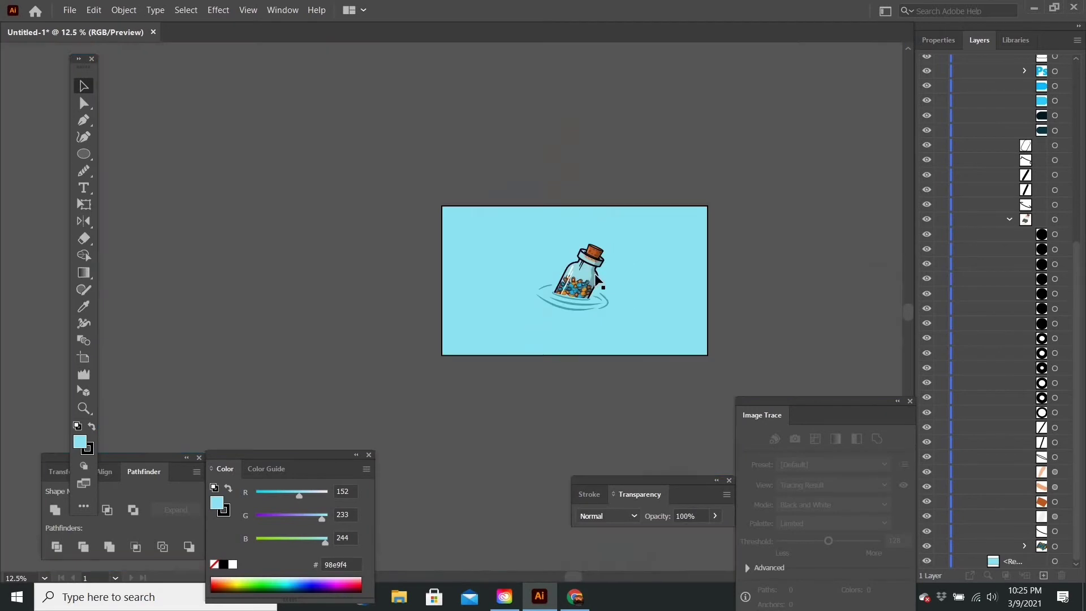
scroll(576, 323, "up", 4)
left_click_drag(1065, 145, 1063, 208)
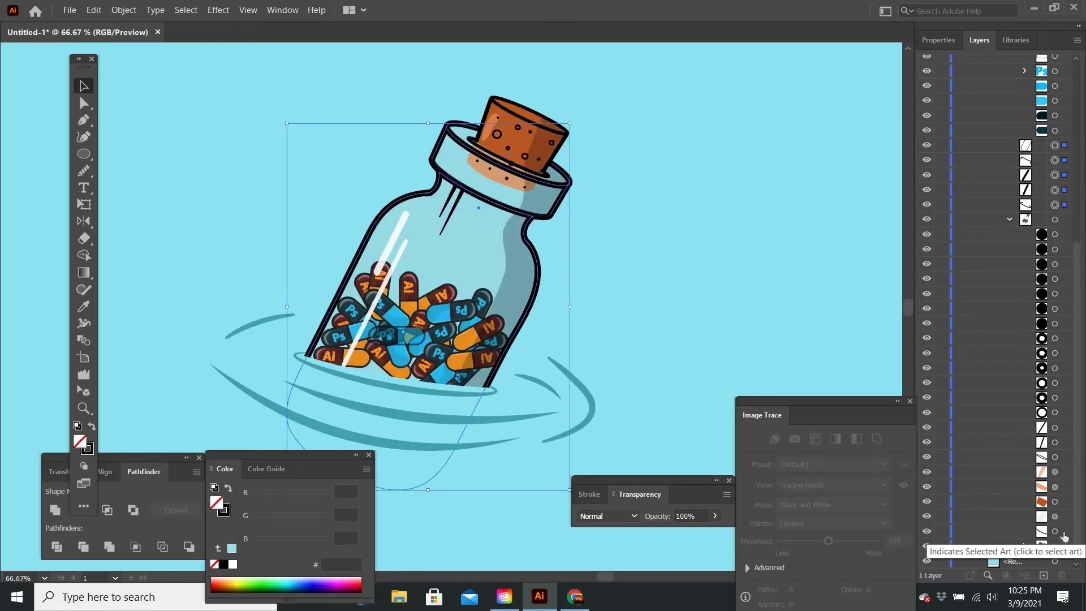
left_click(589, 494)
scroll(596, 321, "down", 1)
scroll(596, 321, "up", 3)
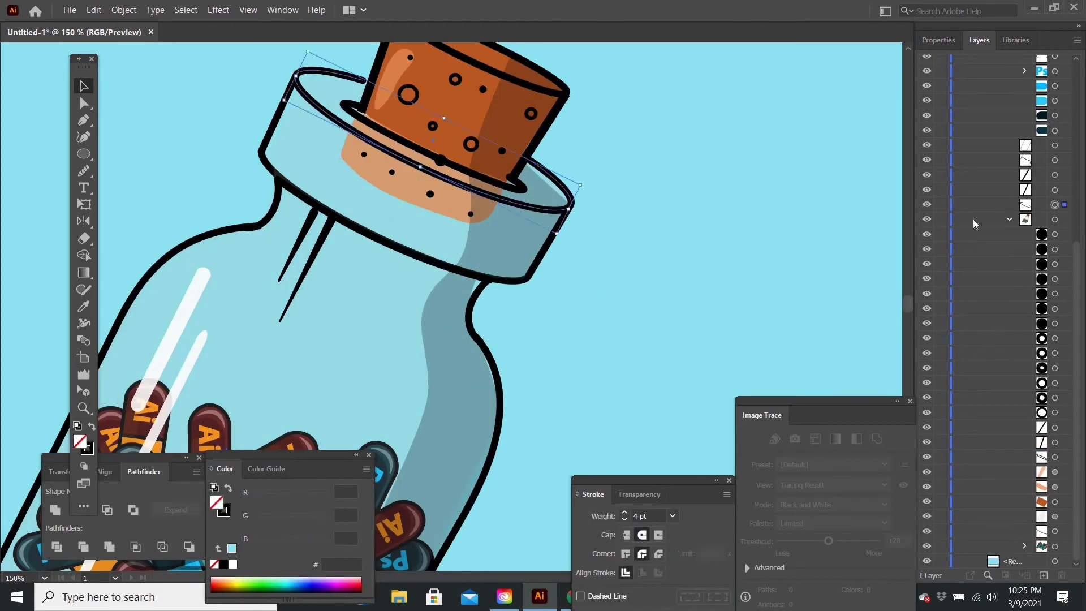
scroll(710, 281, "down", 3)
left_click(503, 186)
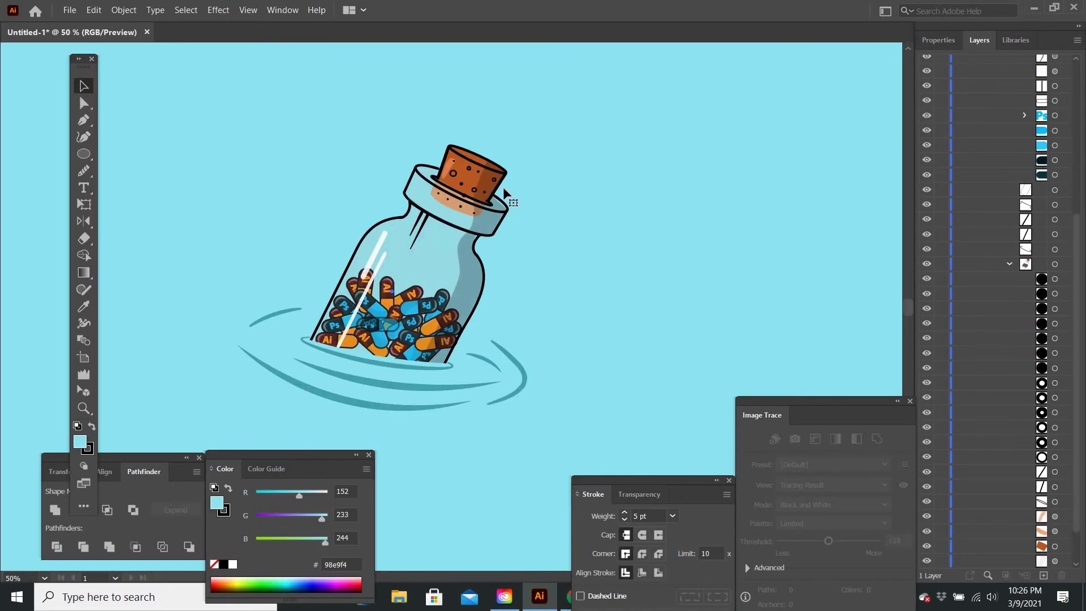
scroll(503, 187, "up", 2)
left_click(353, 225)
scroll(353, 225, "up", 3)
scroll(633, 311, "down", 3)
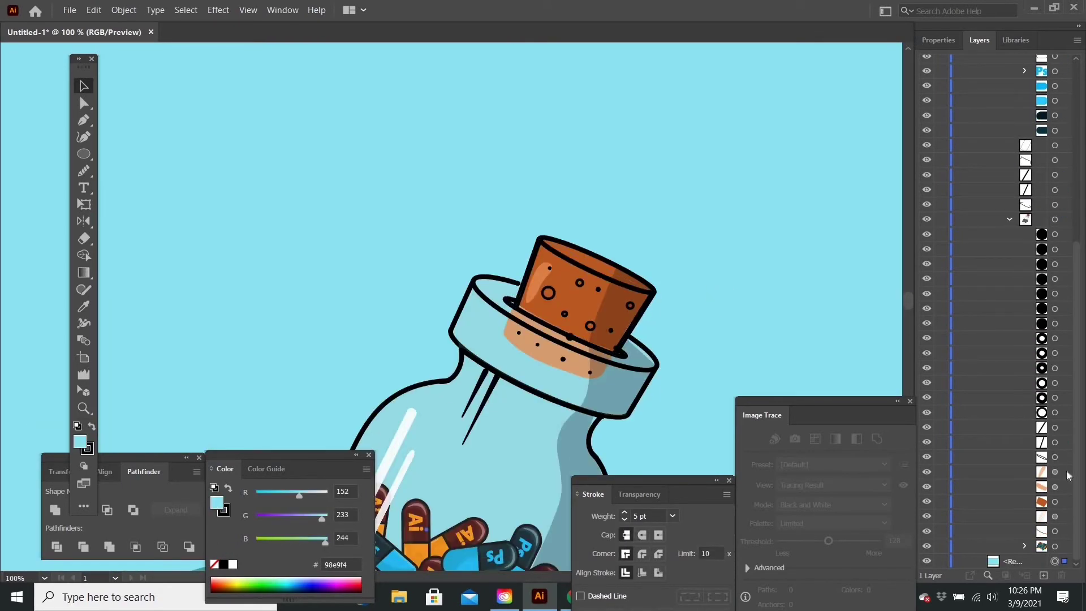
left_click(627, 357)
scroll(546, 396, "up", 2)
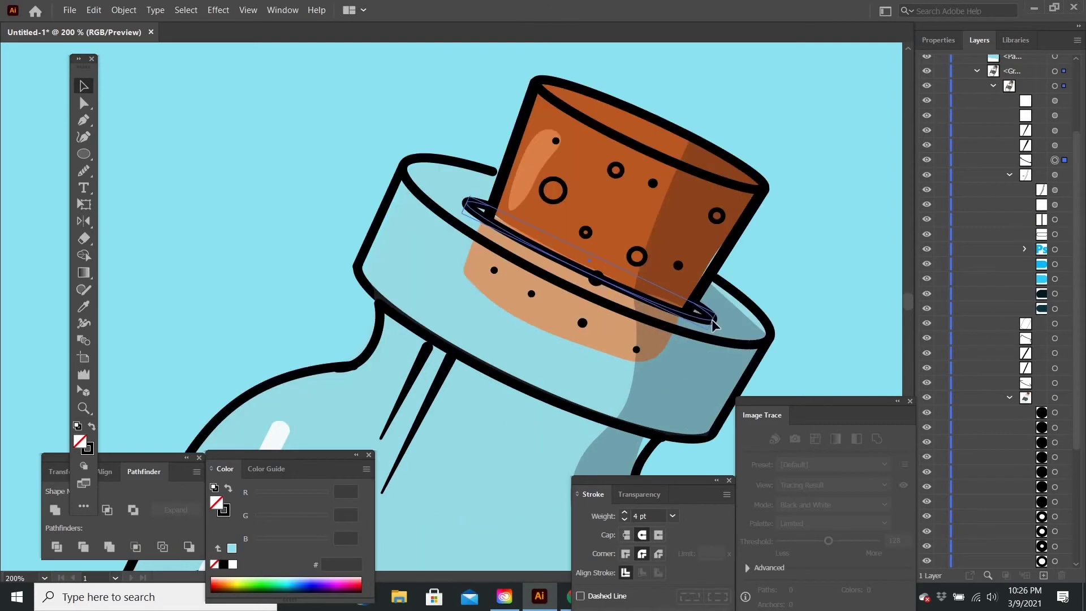
key("shift+grave")
scroll(702, 316, "up", 3)
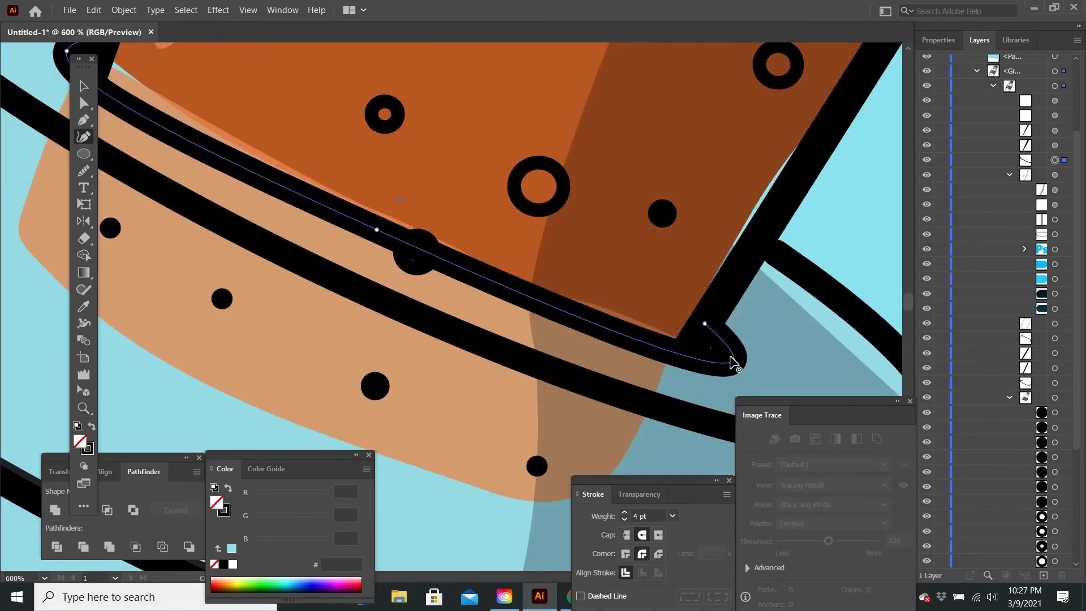
key("v")
scroll(865, 315, "down", 5)
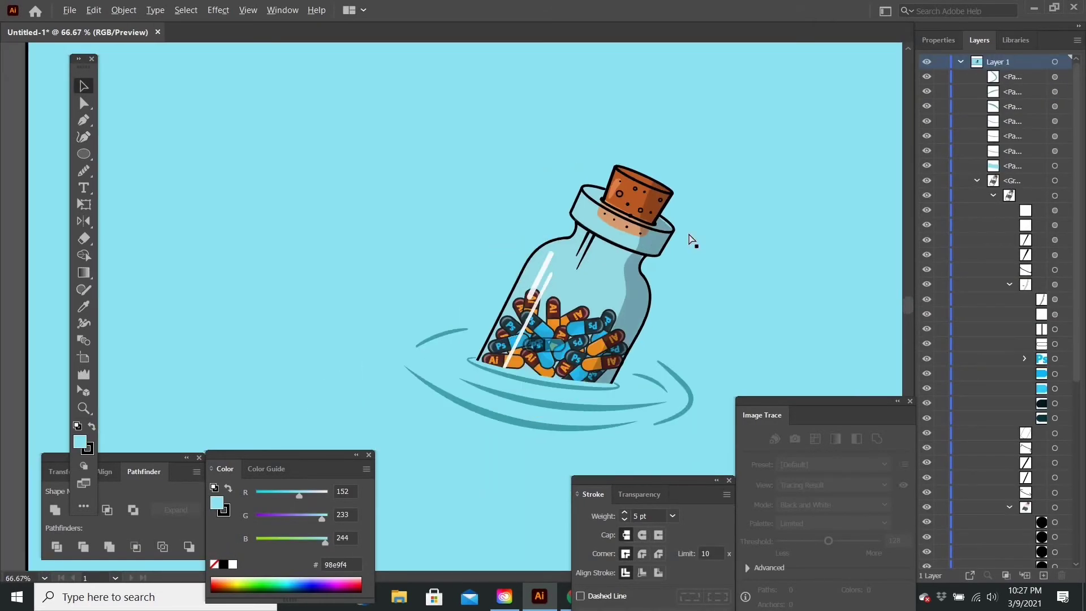
scroll(866, 315, "up", 2)
scroll(790, 324, "up", 1)
left_click(618, 181)
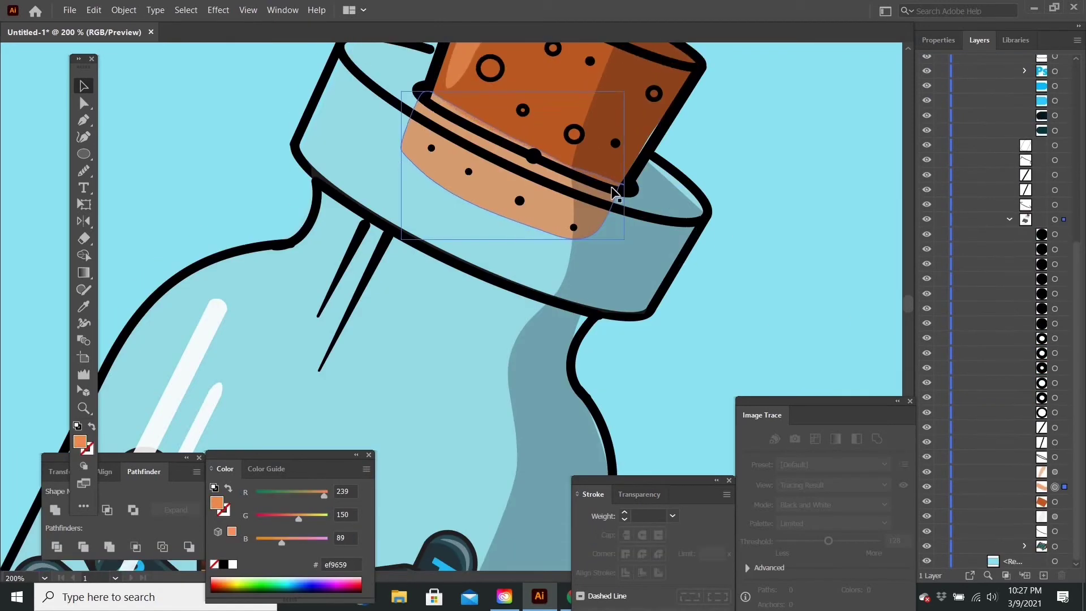
key("shift+grave")
key("v")
scroll(329, 97, "down", 3)
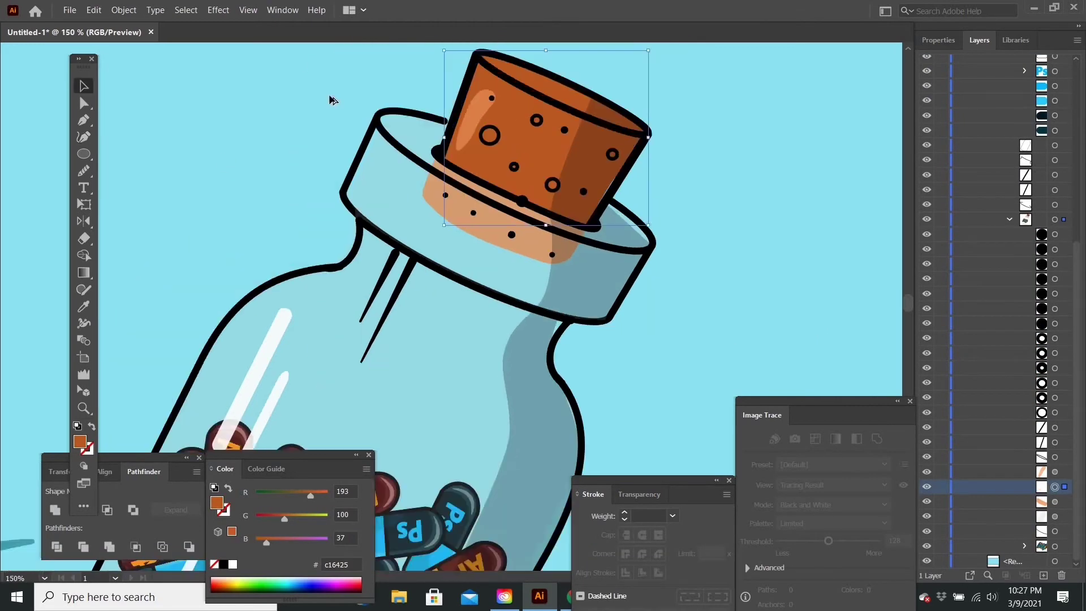
left_click(710, 322)
scroll(523, 164, "down", 3)
left_click(523, 164)
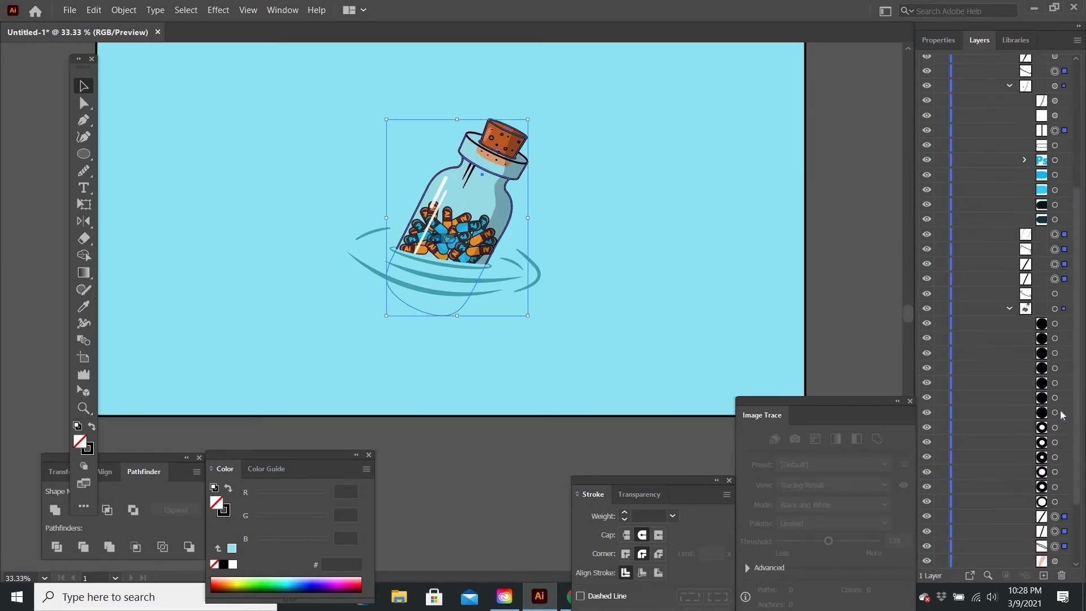
key("ctrl+1")
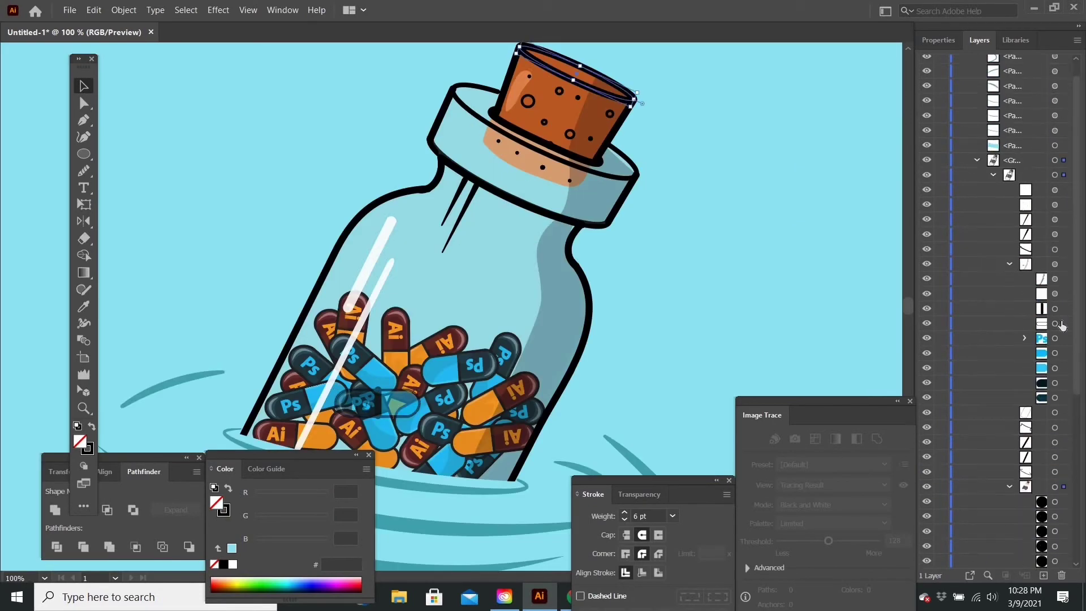
scroll(613, 246, "down", 3)
left_click(624, 310)
scroll(624, 310, "up", 1)
left_click(427, 257)
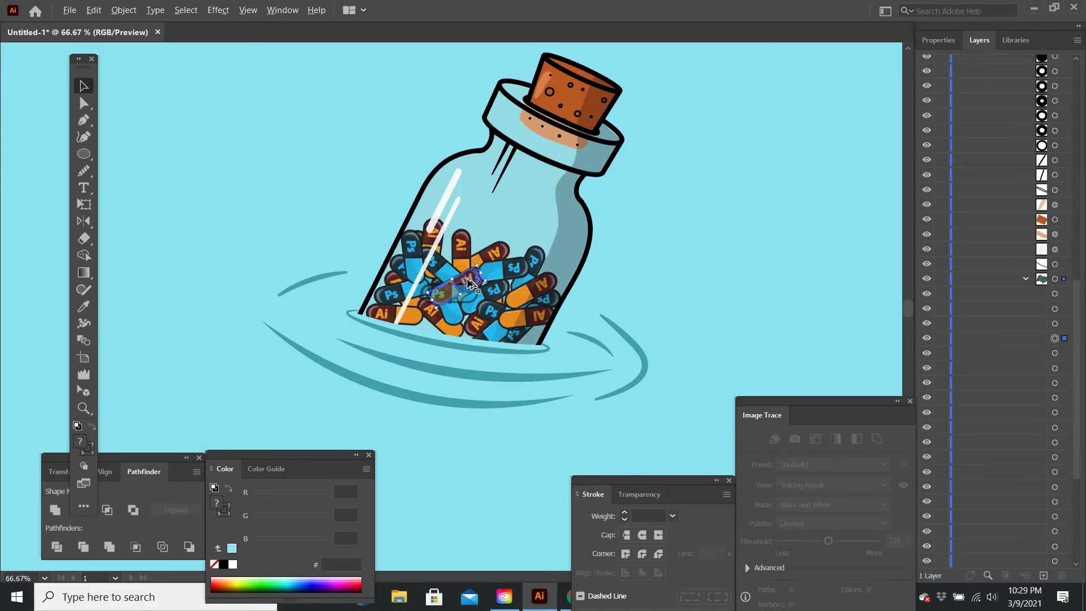
- Merge the bottle's outer glass path with the water surface using the Shape Builder
scroll(469, 283, "up", 3)
left_click(681, 362)
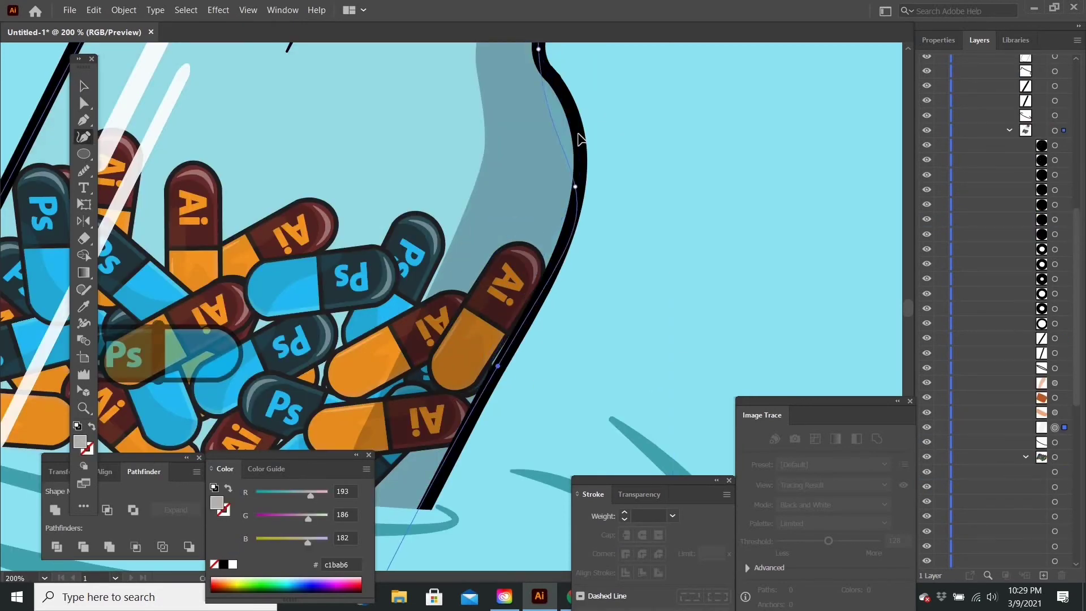
scroll(488, 119, "down", 5)
scroll(332, 315, "up", 5)
left_click(329, 311)
scroll(325, 337, "down", 3)
key("shift+m")
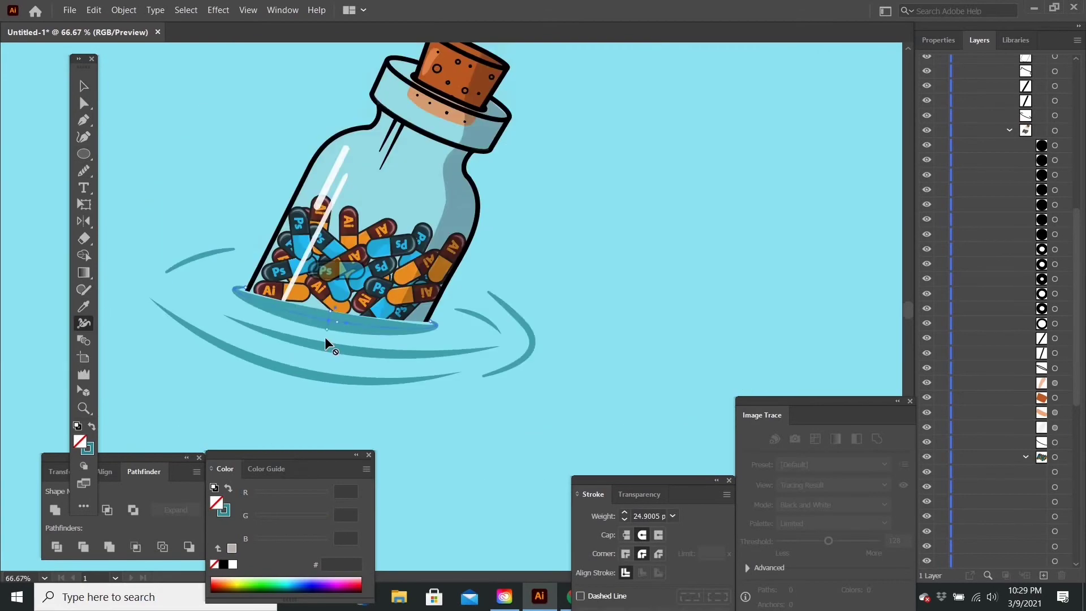
scroll(324, 337, "up", 2)
scroll(212, 223, "up", 2)
- Try the Curvature and Pencil tools on the water line, then select the bottle group
key("shift+grave")
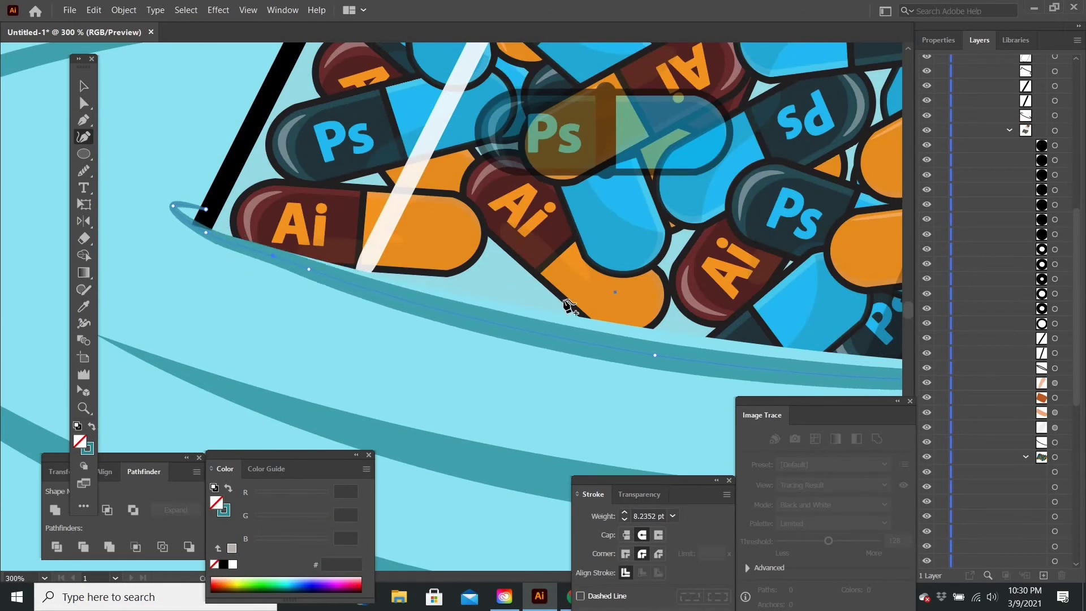
scroll(575, 277, "down", 3)
scroll(576, 277, "up", 3)
scroll(575, 278, "down", 3)
key("n")
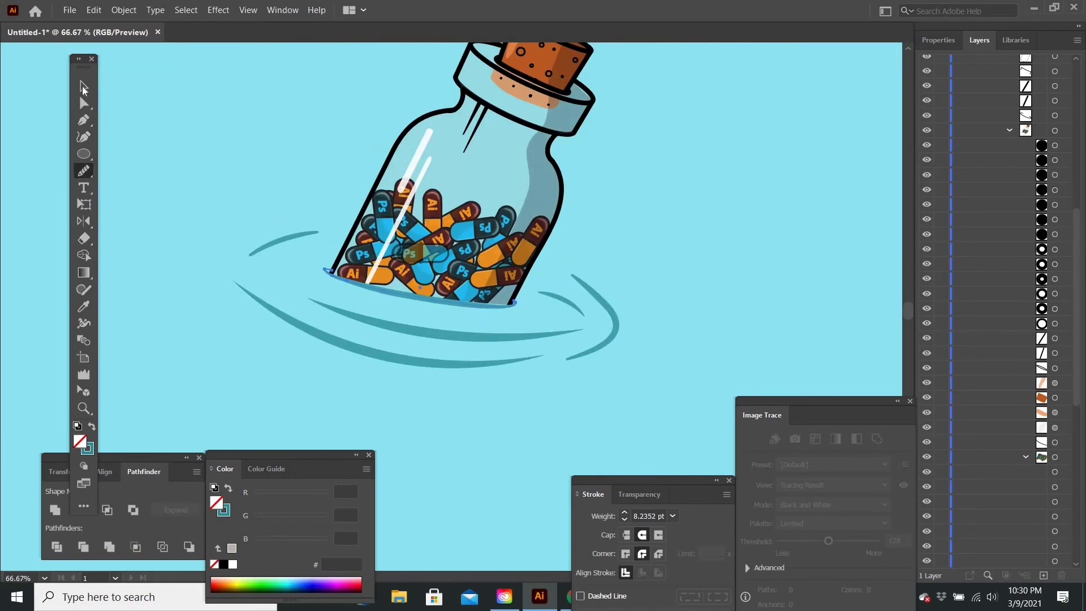
left_click(84, 88)
scroll(769, 286, "down", 2)
scroll(735, 300, "down", 2)
left_click(685, 287)
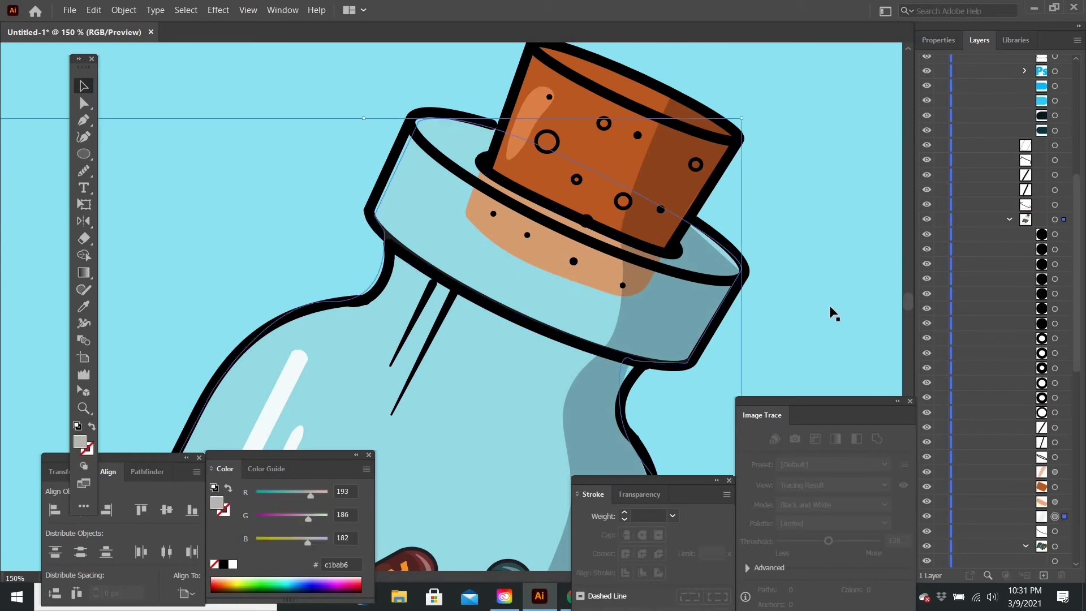
- Reshape the darker neck shadow and select the bottle outline and neck paths
key("shift+asciitilde")
left_click(636, 370)
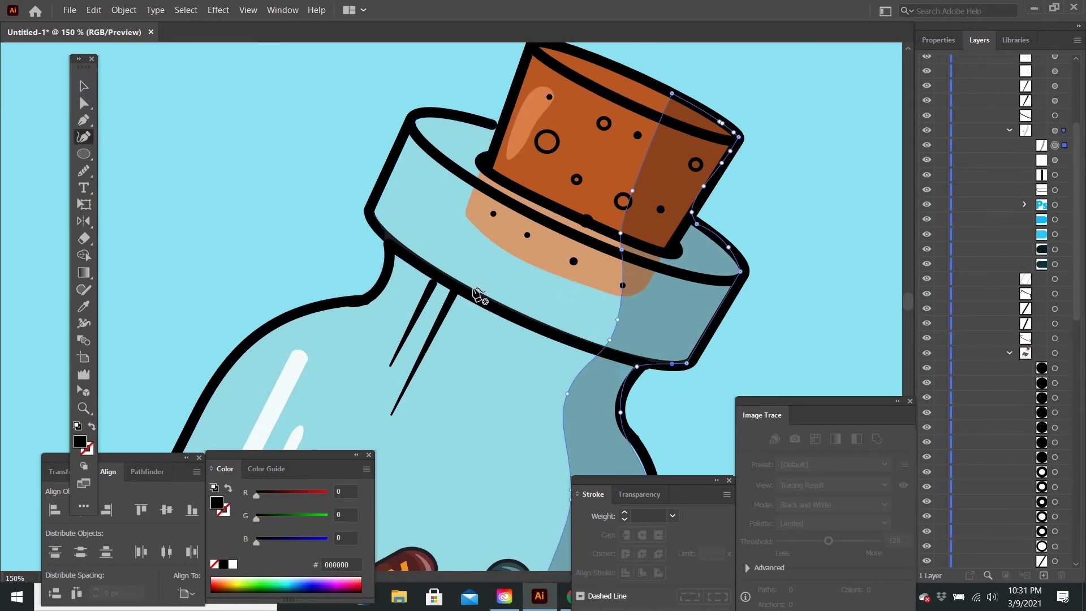
key("v")
left_click(565, 335)
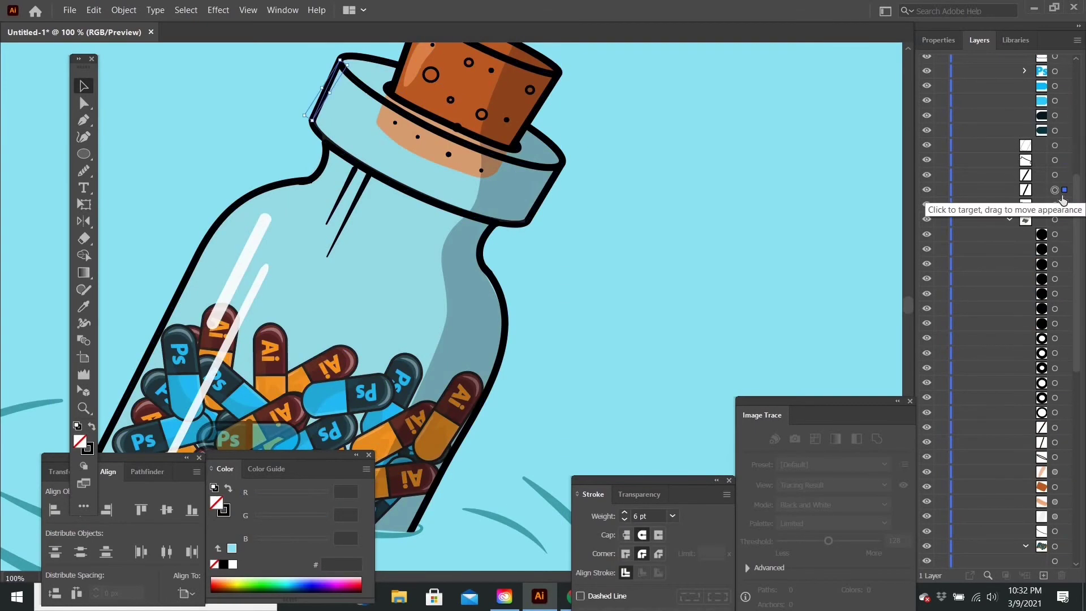
left_click(1061, 195)
scroll(1004, 278, "down", 3)
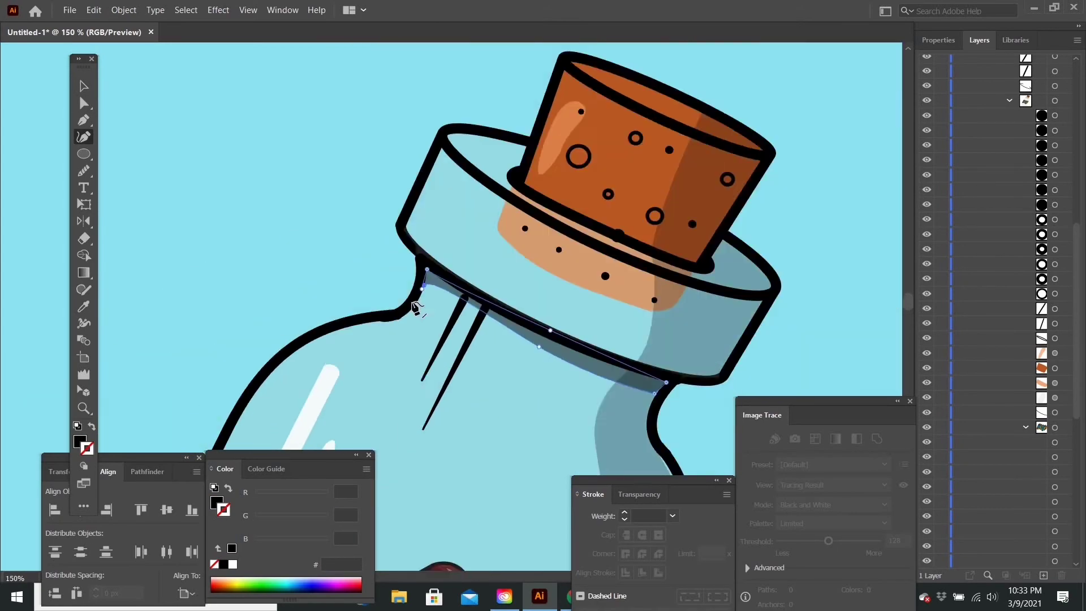
key("ctrl+equal")
key("ctrl+equal")
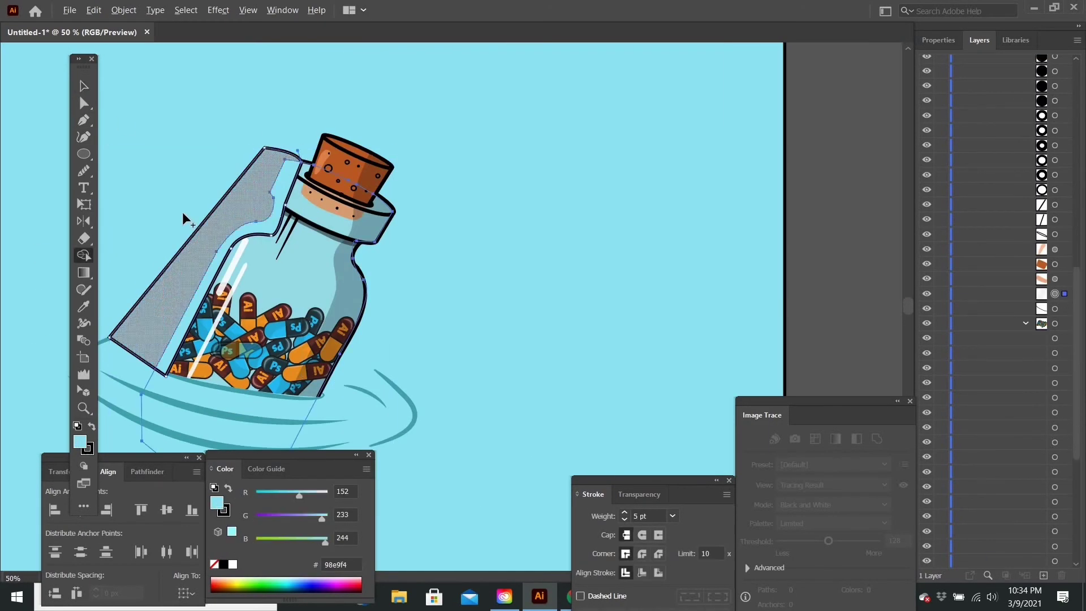
scroll(1010, 83, "down", 5)
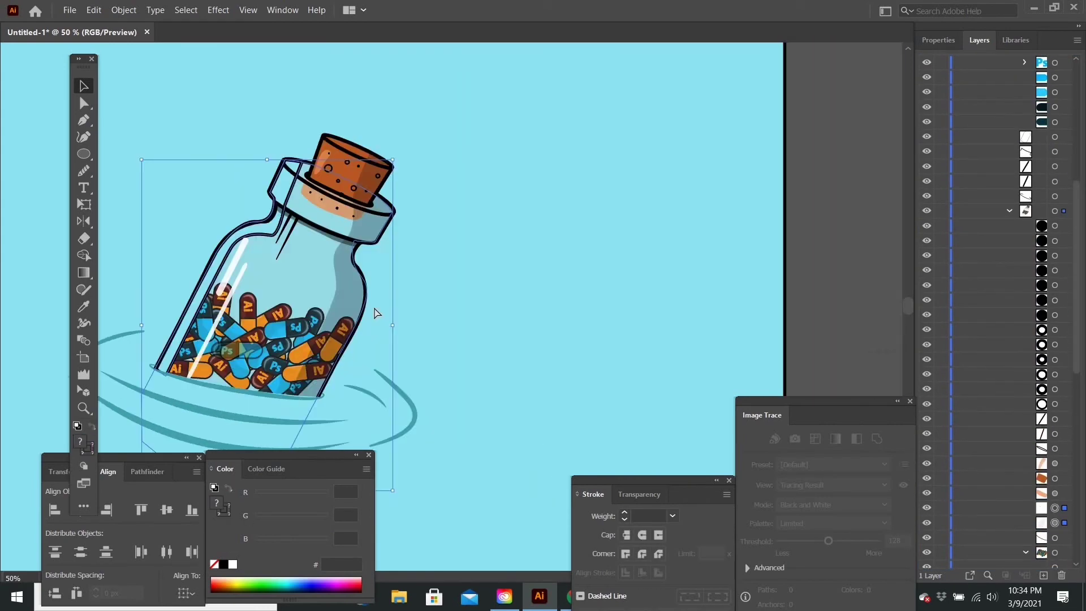
- Sample the light-blue glass colour and select capsules and inner bottle shapes for transparency
left_click(390, 192)
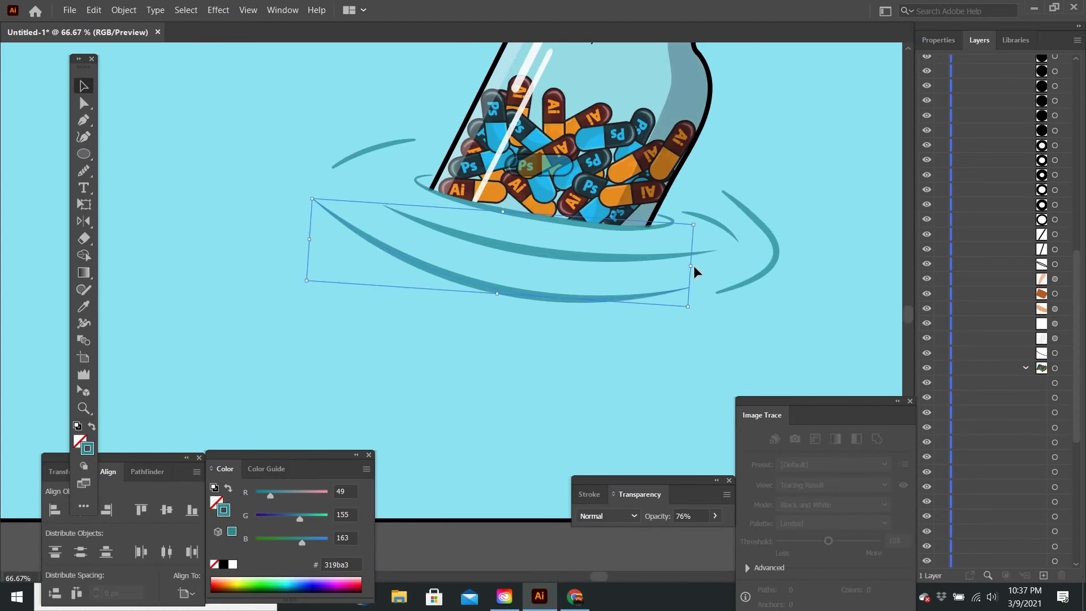
scroll(565, 288, "down", 1)
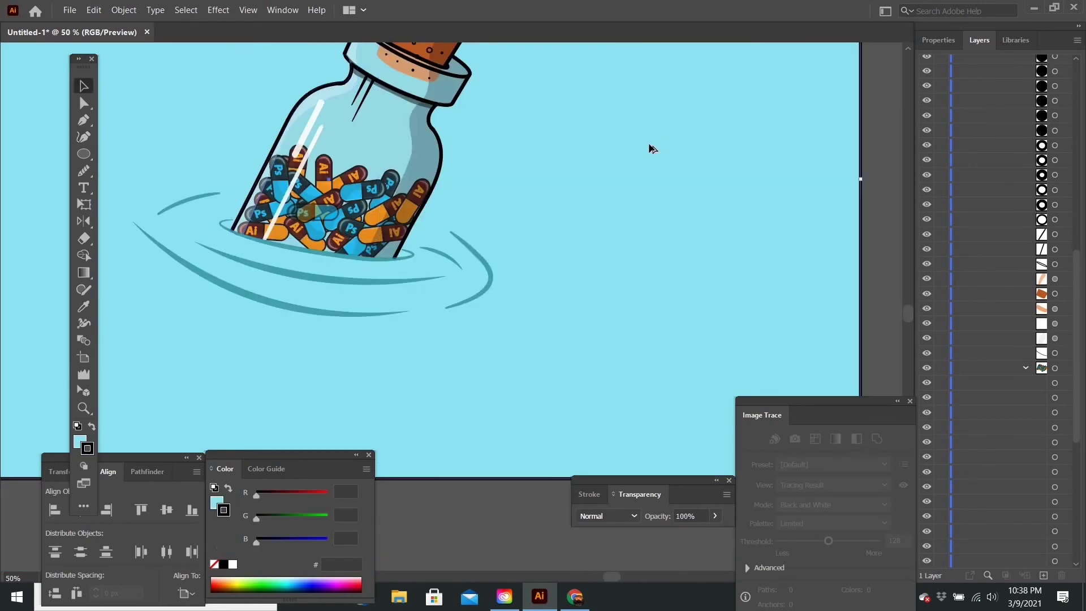
scroll(651, 148, "down", 2)
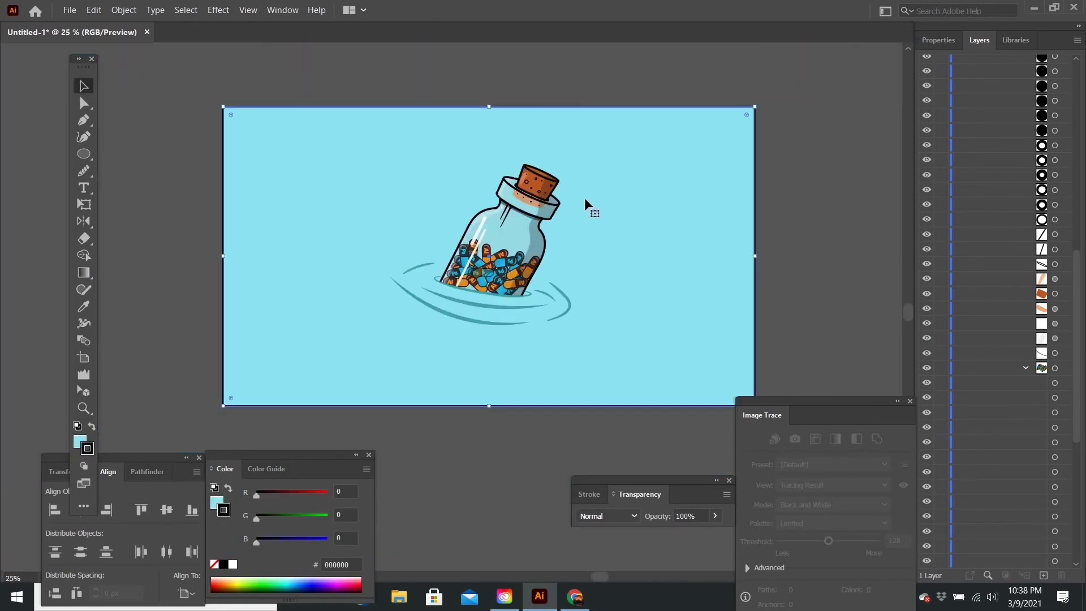
left_click(1055, 461)
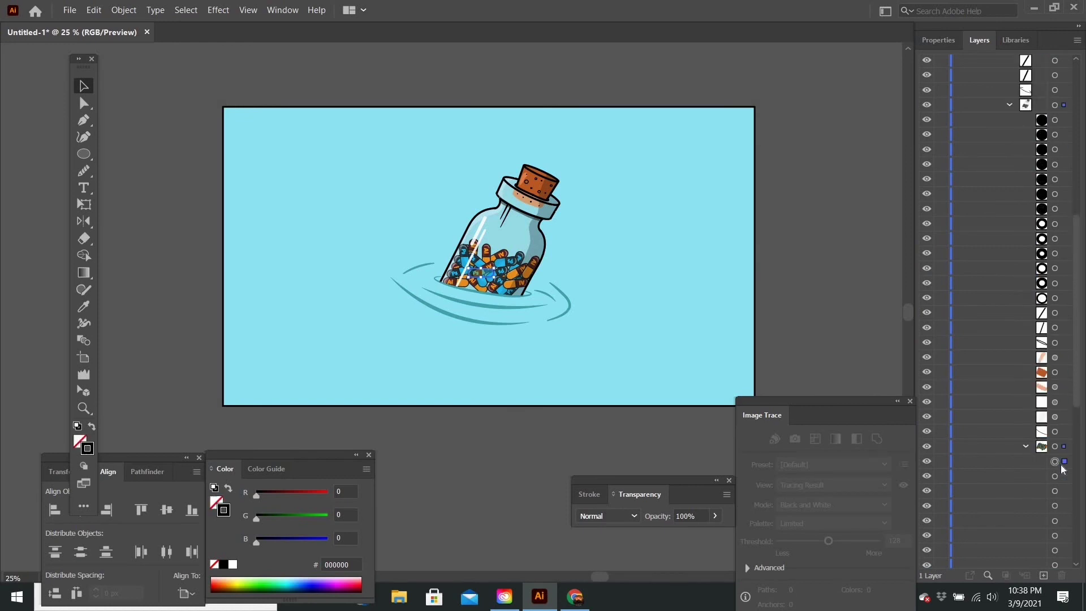
left_click(1065, 476, "shift")
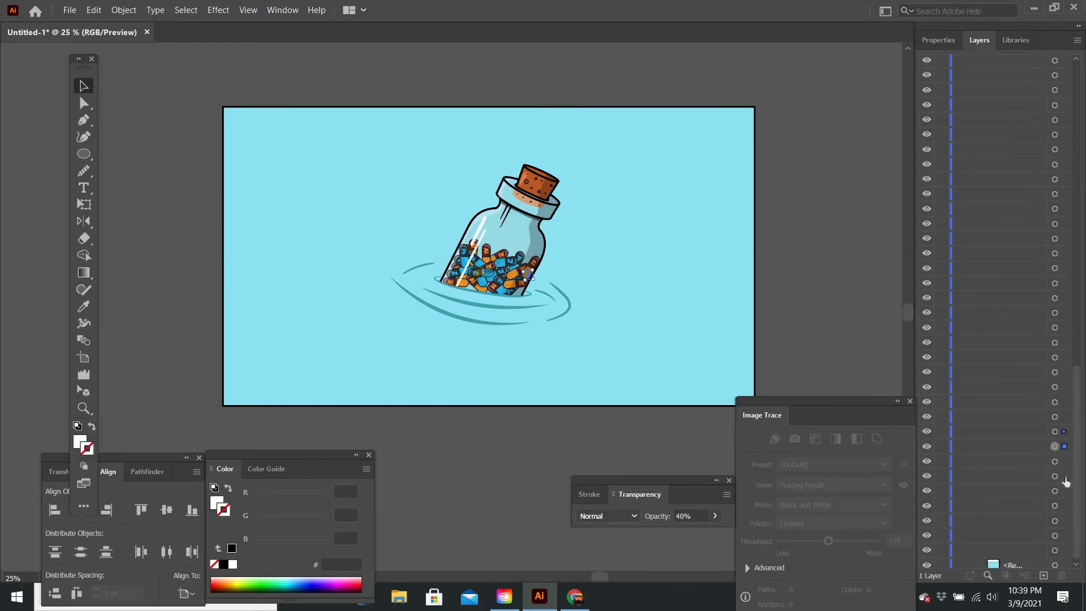
key("ctrl+1")
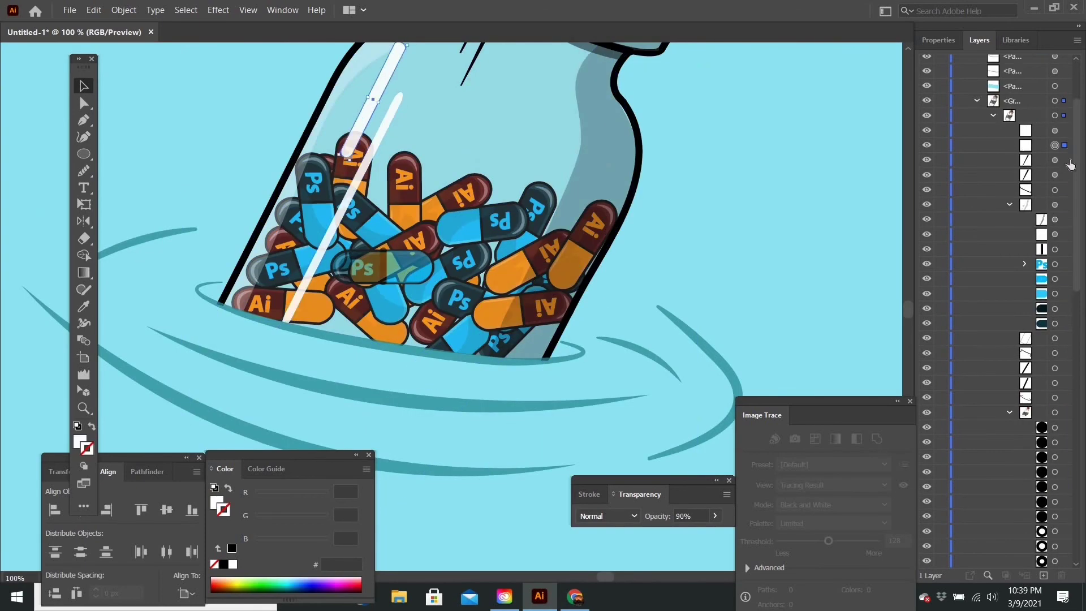
left_click(1062, 302)
left_click(1048, 235)
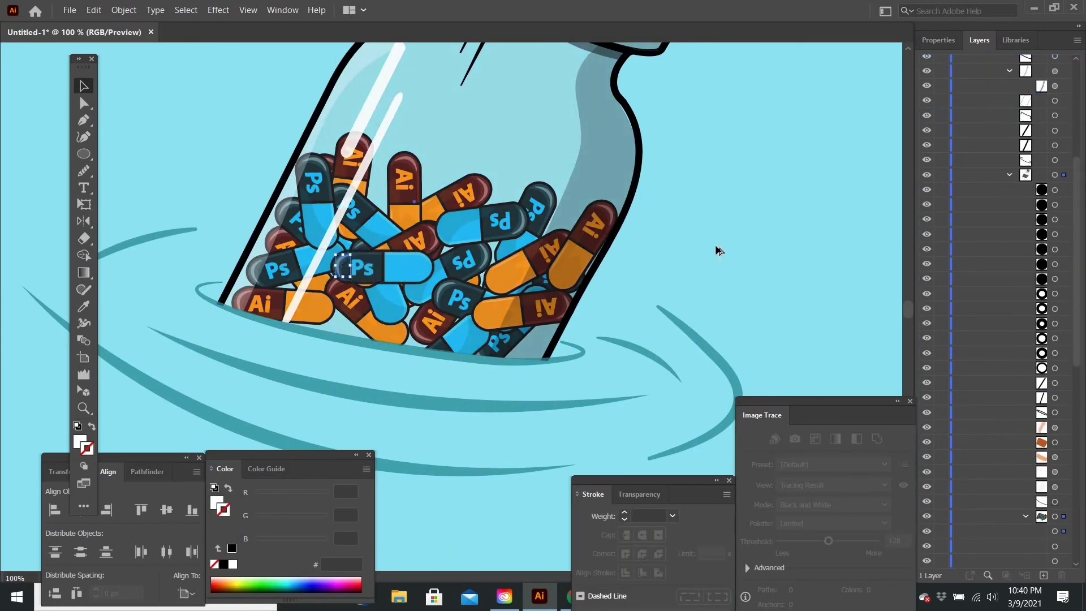
key("ctrl+0")
- Reshape the lower water ripple with the Curvature tool and select the background rectangle
key("shift+grave")
scroll(387, 294, "up", 1)
left_click(582, 358)
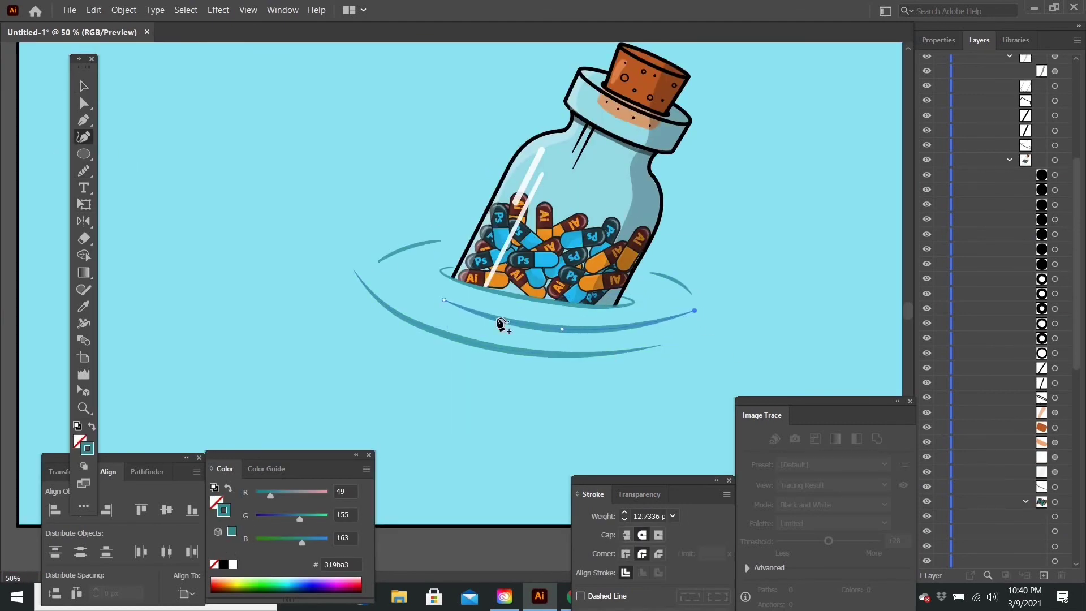
left_click(735, 373)
scroll(536, 245, "up", 1)
- Recolour the background rectangle to a darker teal and zoom out to the whole artboard
scroll(535, 245, "down", 3)
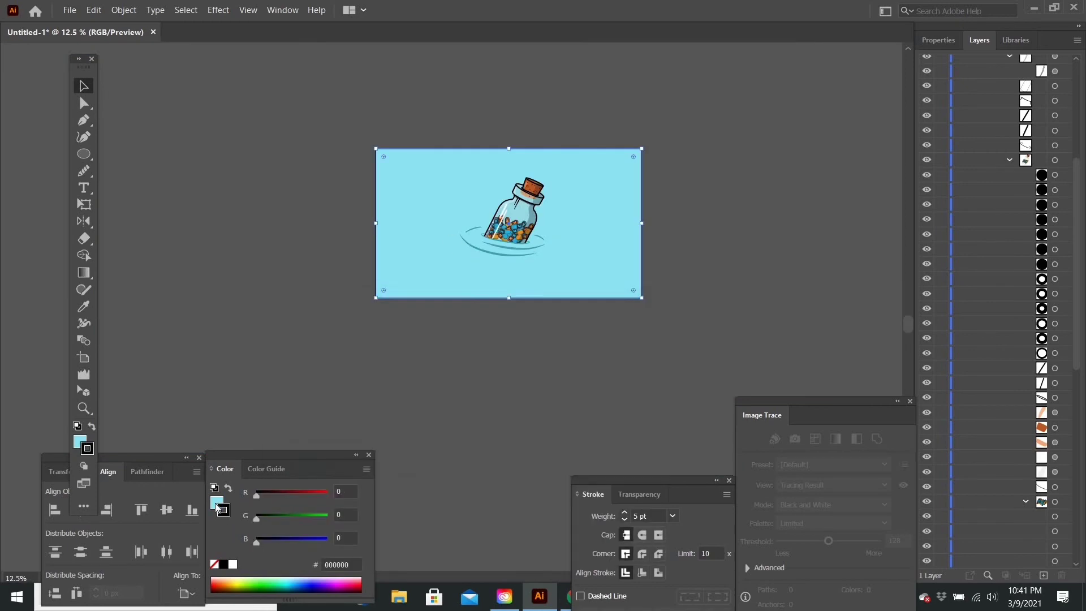
double_click(80, 441)
left_click(606, 360)
scroll(554, 235, "up", 1)
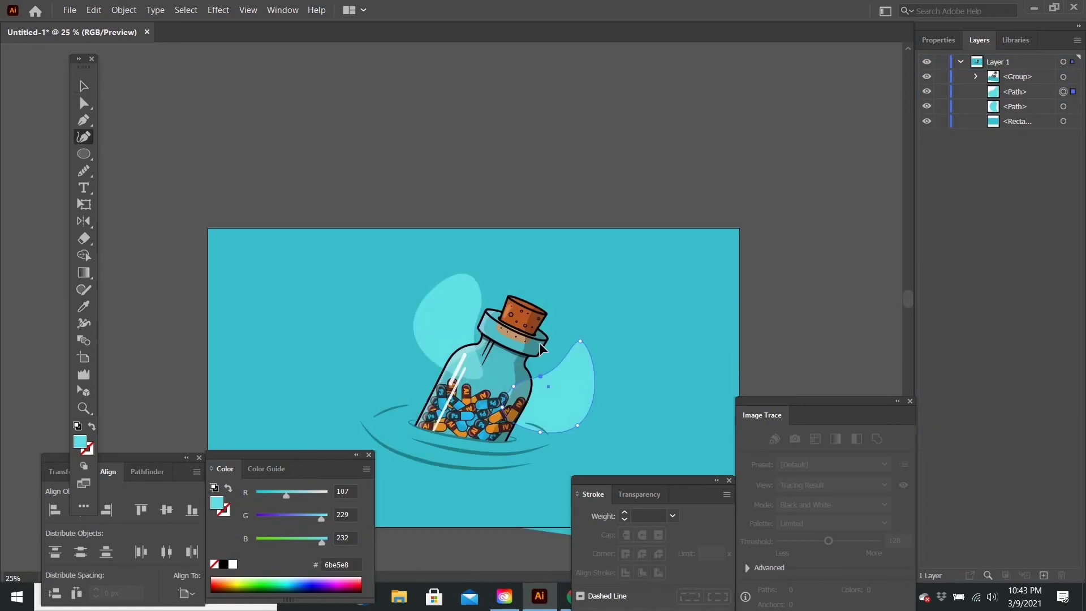
key("v")
key("ctrl+minus")
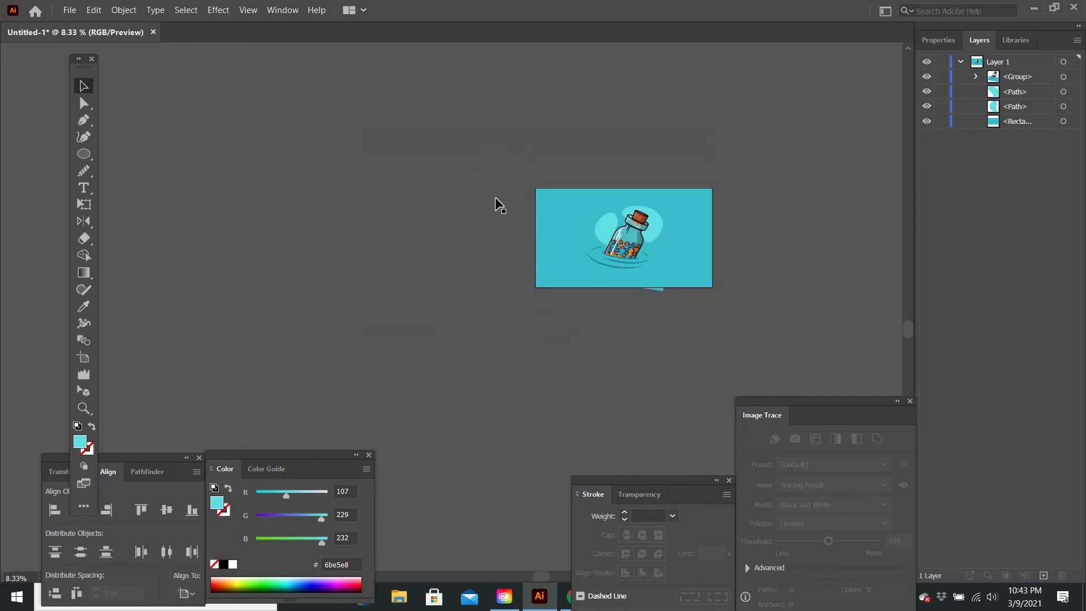